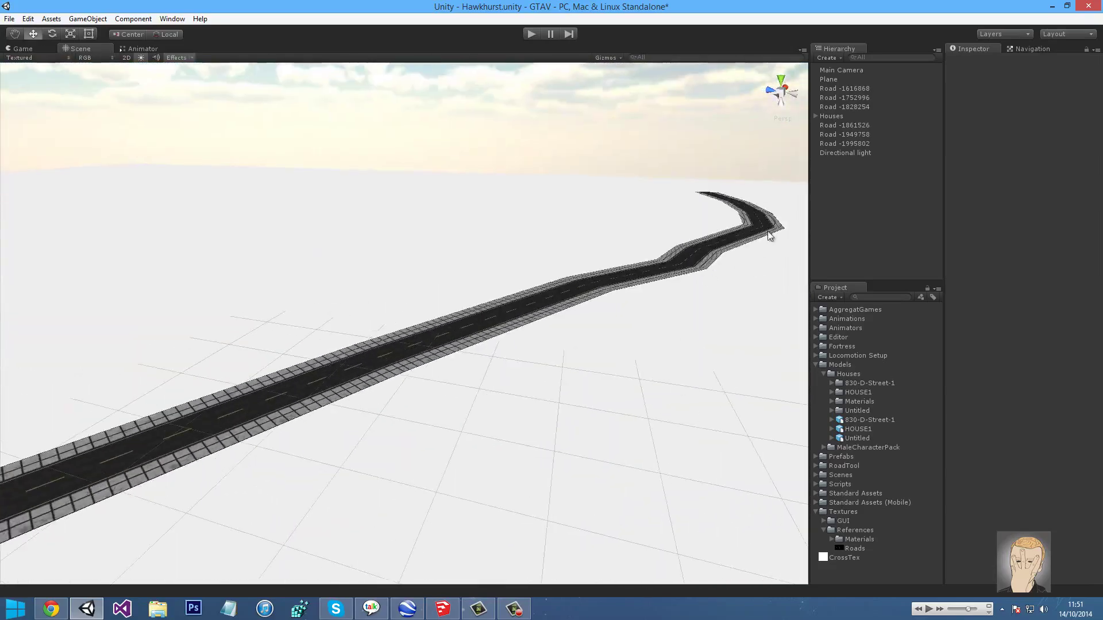
Add a new Terrain object to the town scene.
alt+drag(186, 410, 552, 356)
click(470, 371)
click(860, 273)
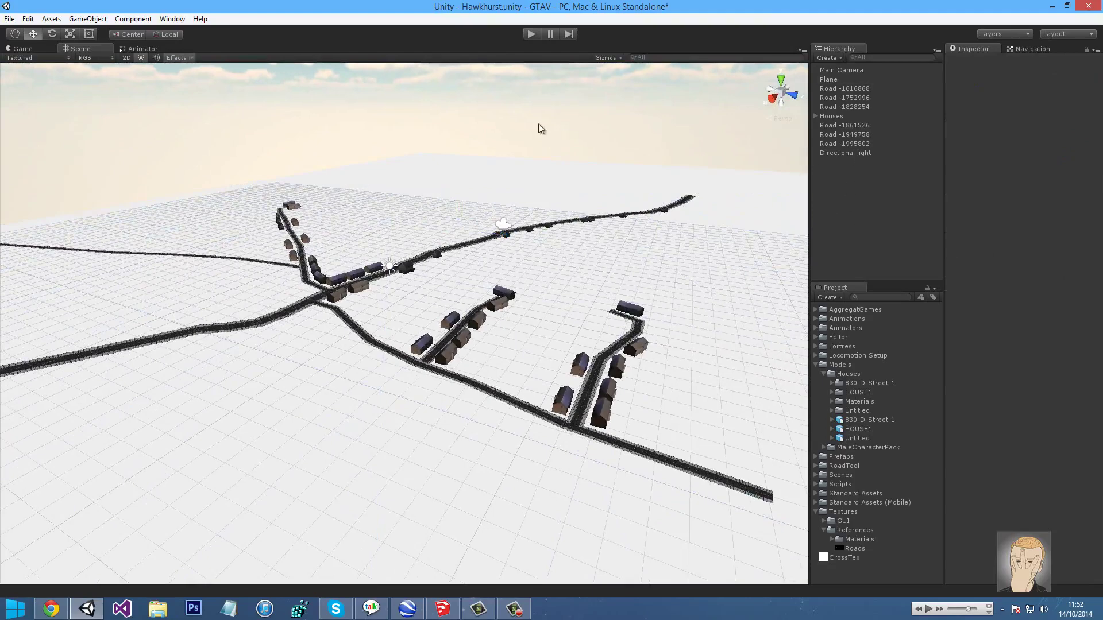
click(84, 22)
mouse_move(111, 61)
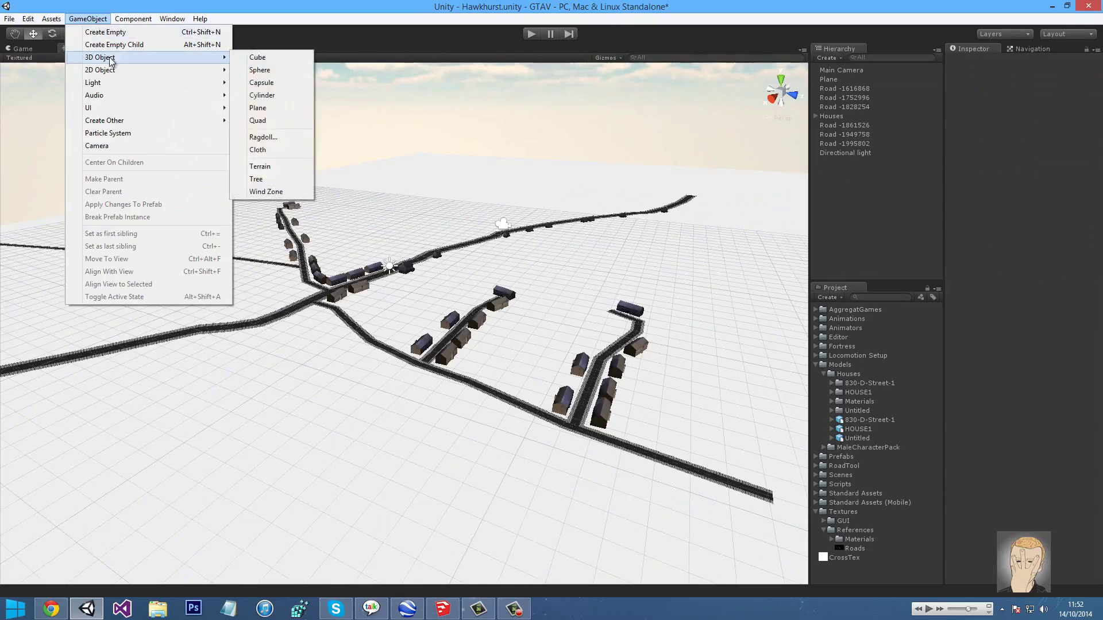
click(268, 170)
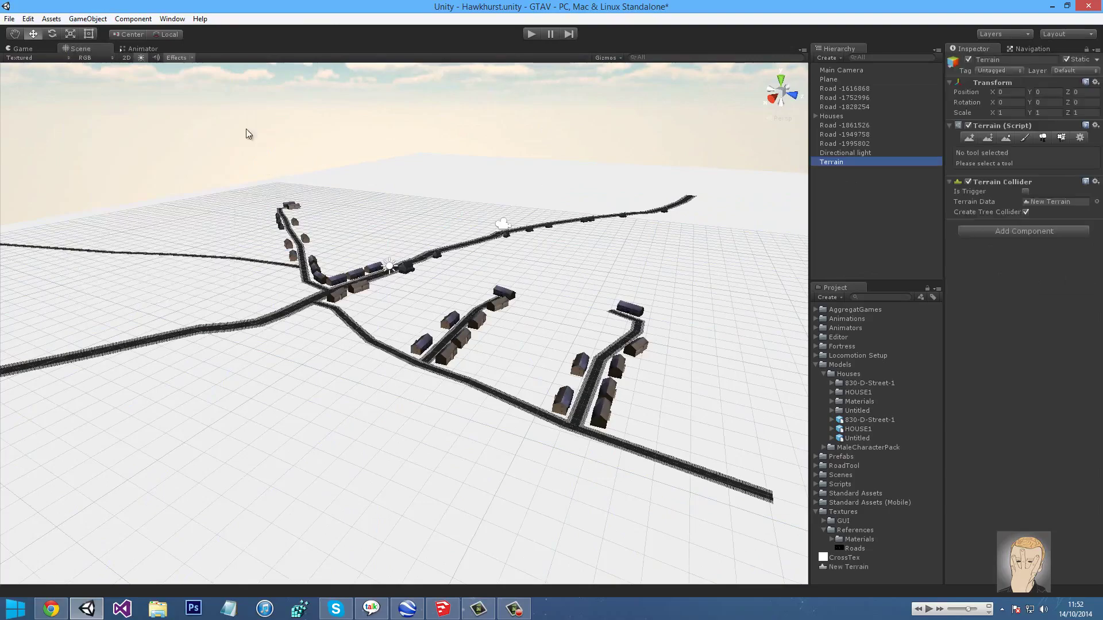
Deactivate the Plane and move the Terrain beneath the roads and houses to about X -620.95, Z -789.11.
right_drag(134, 92, 177, 187)
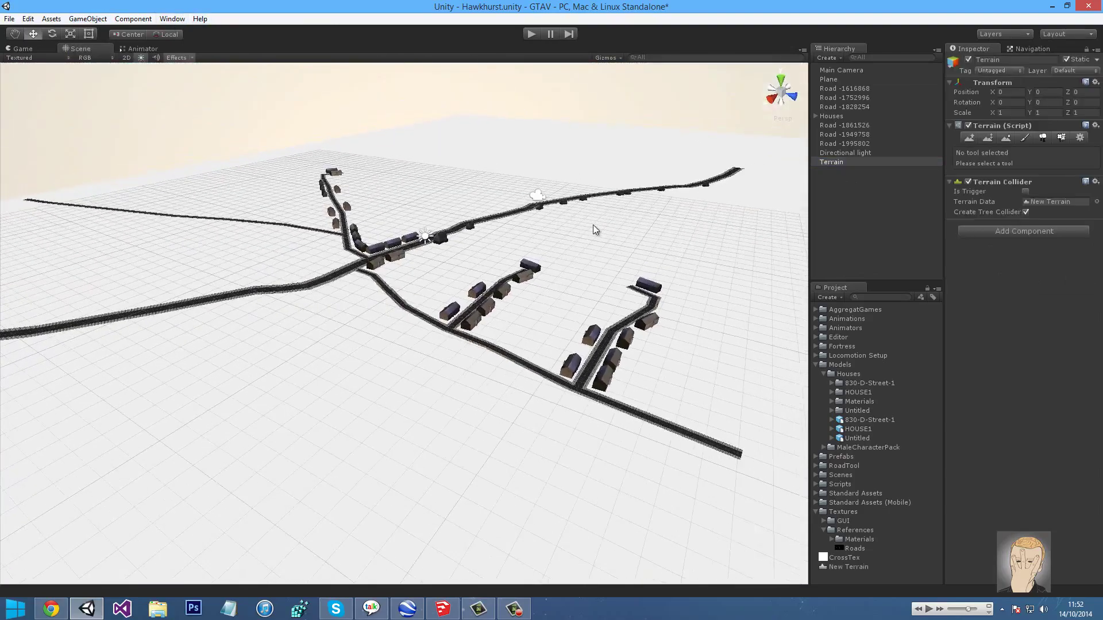
click(833, 79)
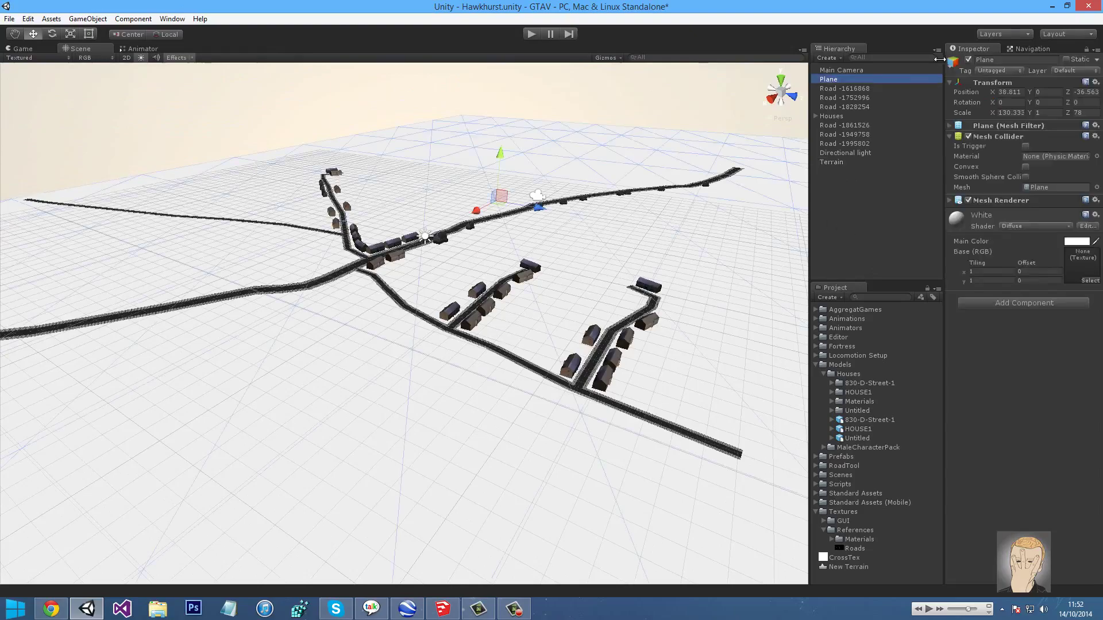
click(830, 162)
right_drag(706, 235, 758, 233)
right_drag(967, 210, 959, 235)
drag(601, 231, 371, 330)
right_drag(371, 329, 75, 270)
right_drag(1057, 310, 1048, 164)
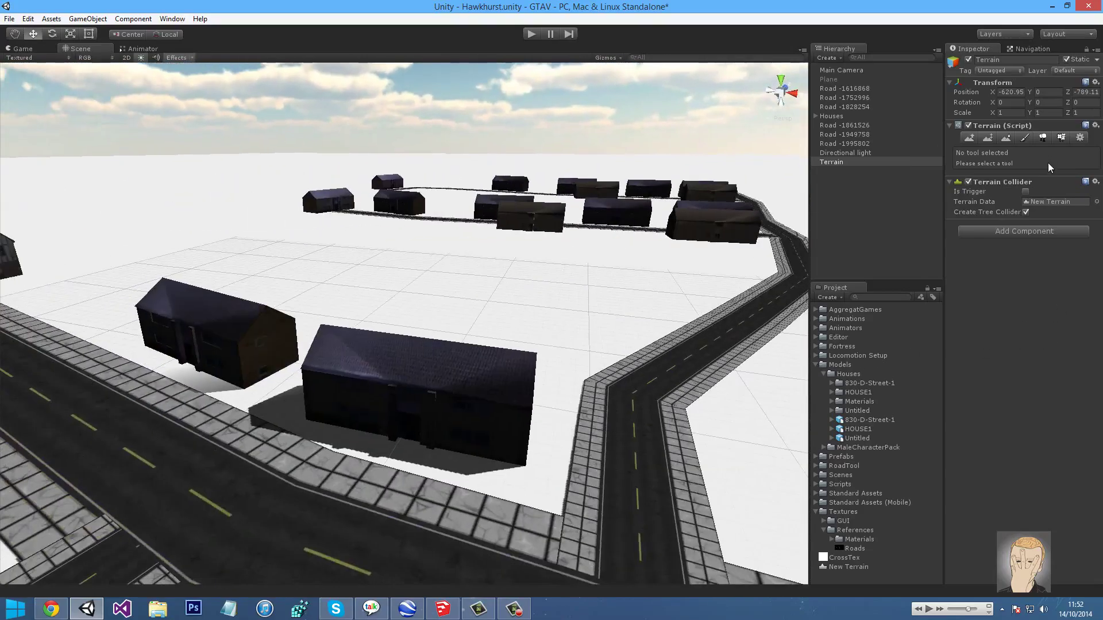
With the terrain's Paint Texture tool, start a new terrain texture and try BigTree_bark_diffuse as its image.
click(1024, 138)
click(1067, 277)
click(1039, 280)
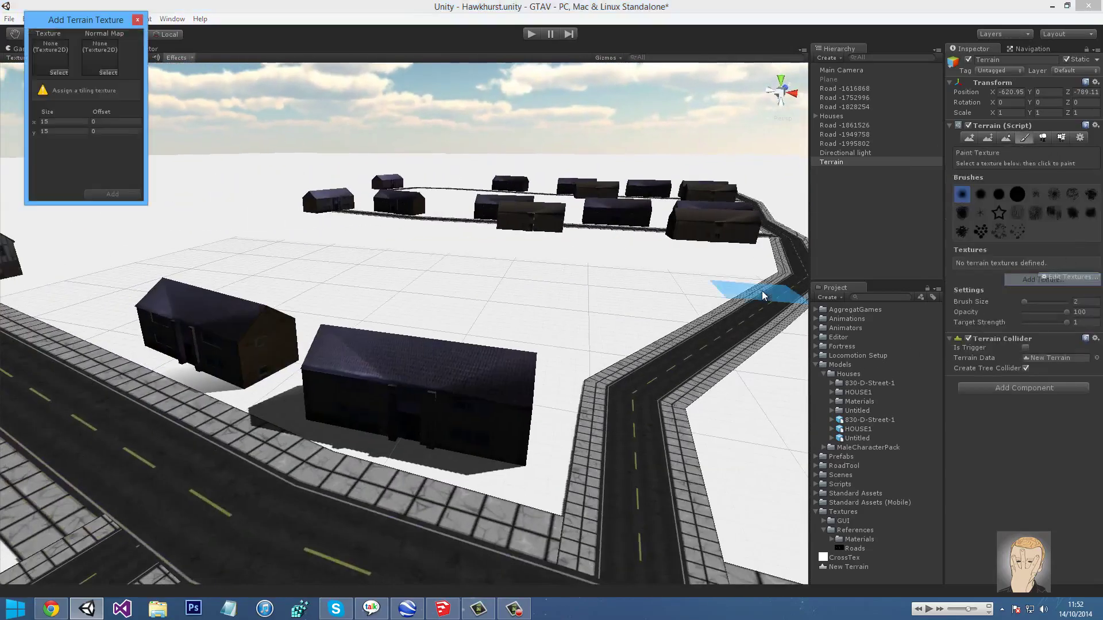
click(60, 71)
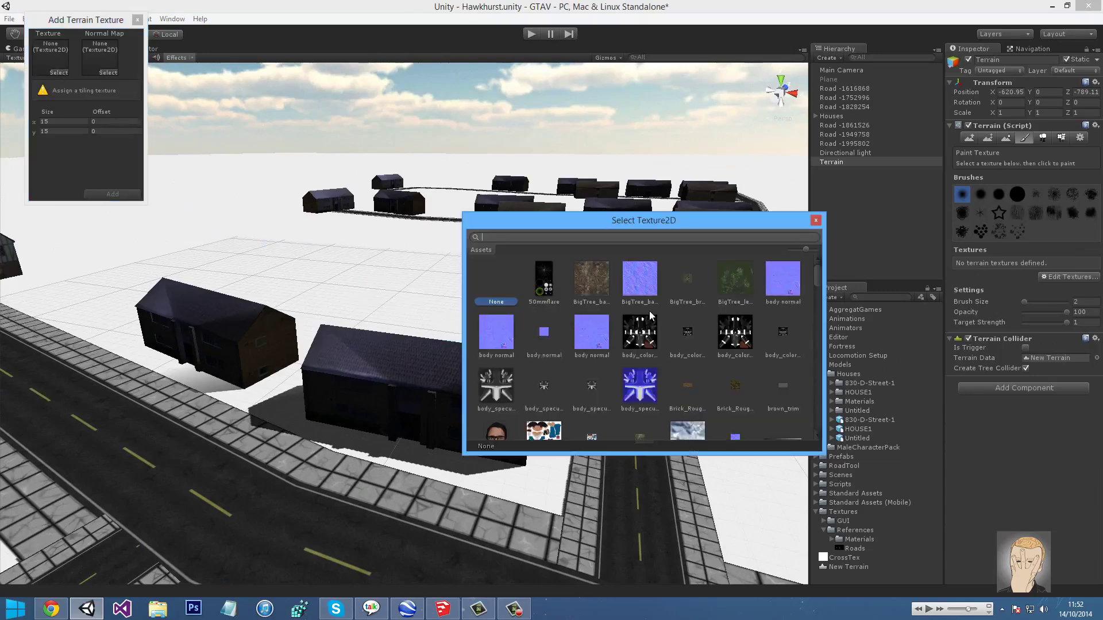
click(591, 282)
Choose the RoadTool Concrete image instead and add it as the terrain texture at size 15 by 15.
scroll(594, 301, down, 6)
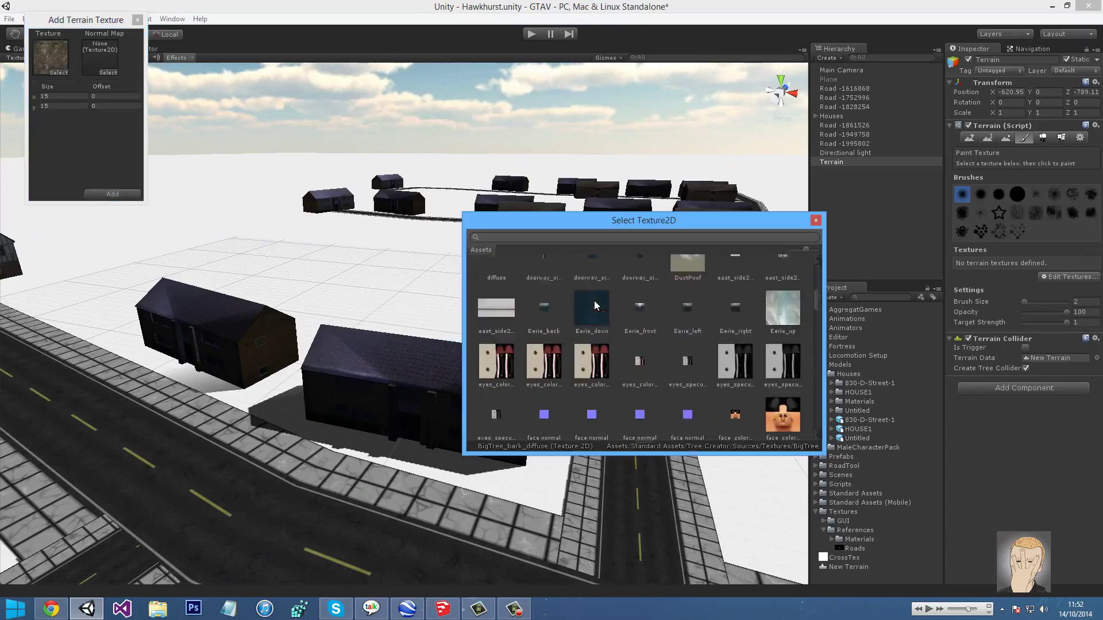
scroll(583, 340, up, 3)
scroll(542, 295, up, 1)
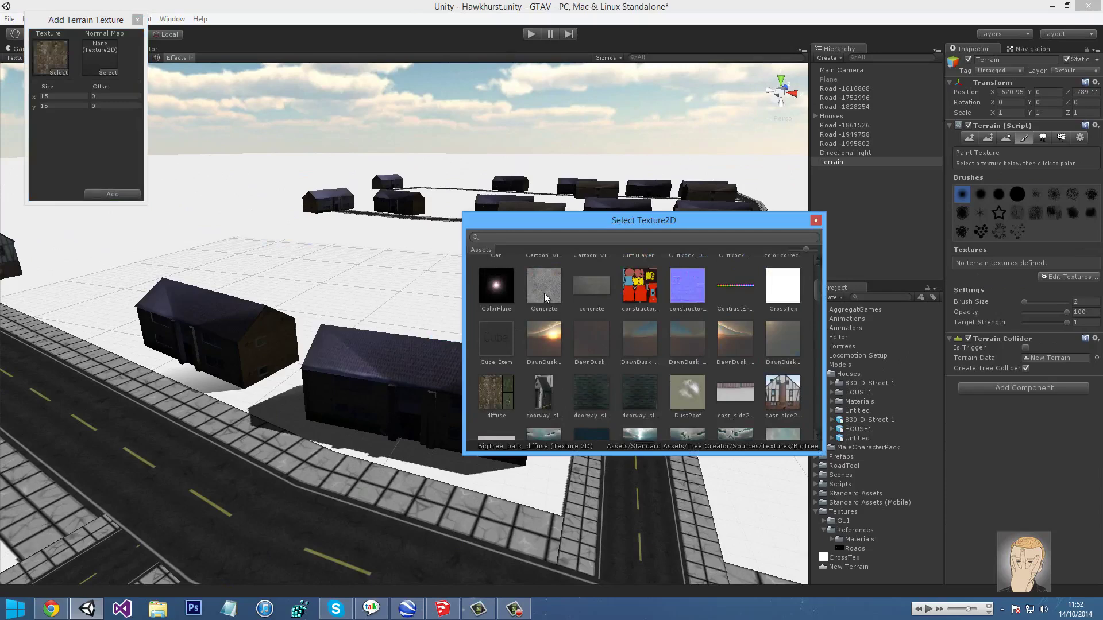
scroll(619, 304, down, 15)
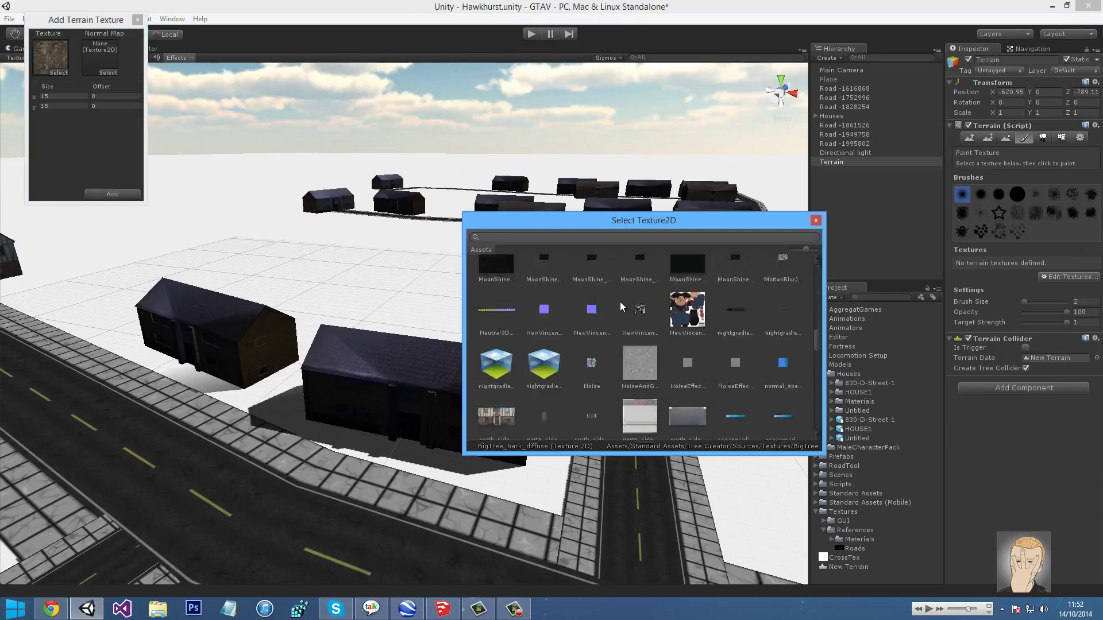
scroll(598, 329, down, 12)
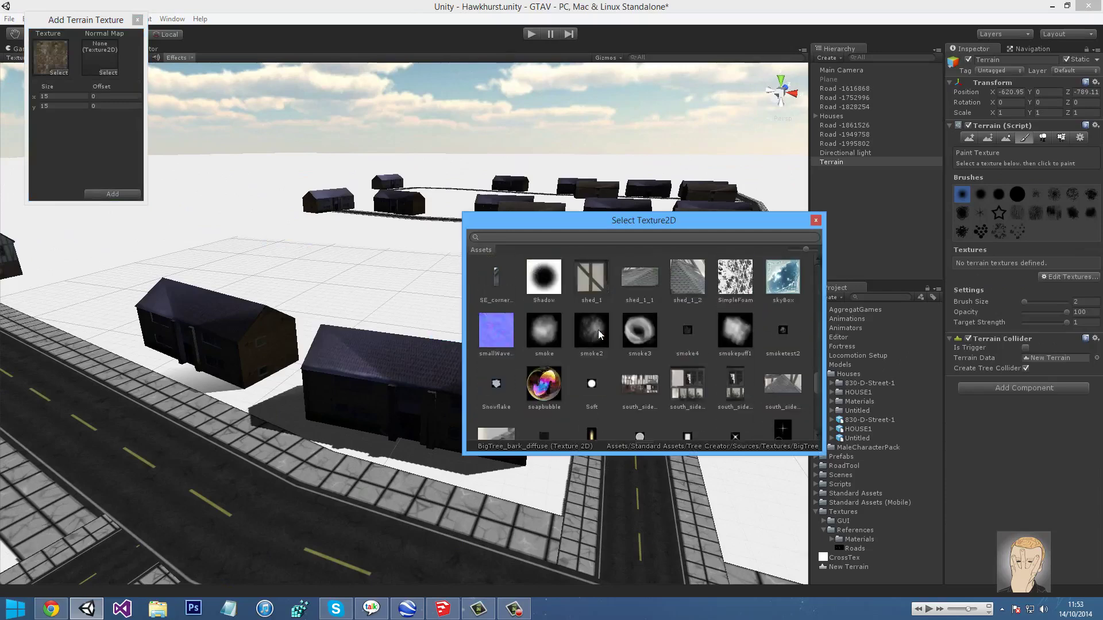
scroll(598, 330, up, 3)
scroll(598, 330, up, 15)
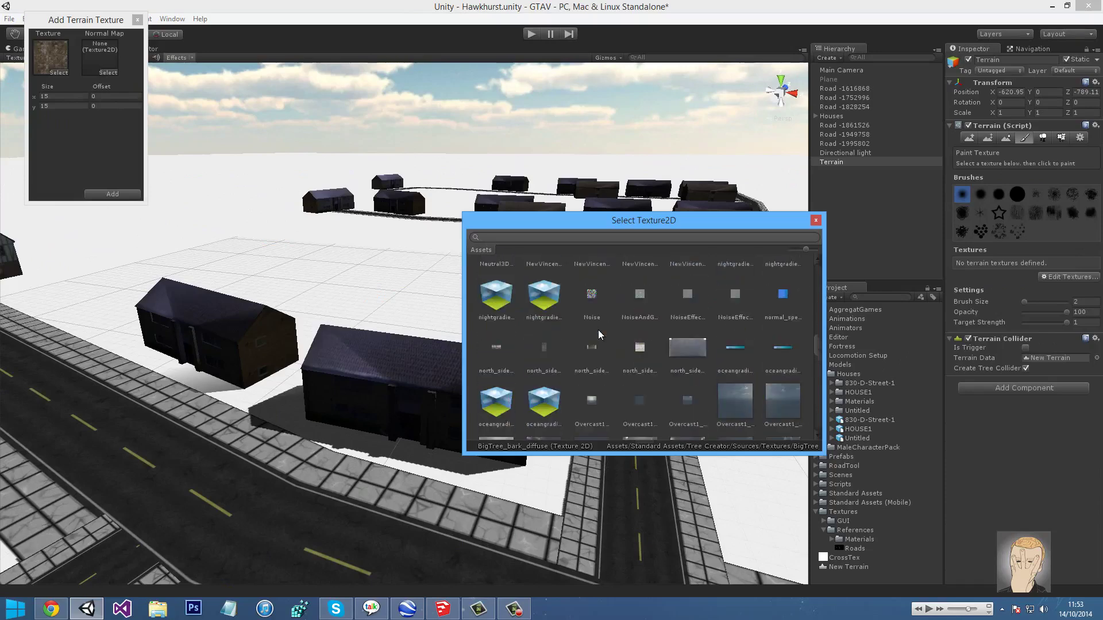
scroll(598, 330, up, 15)
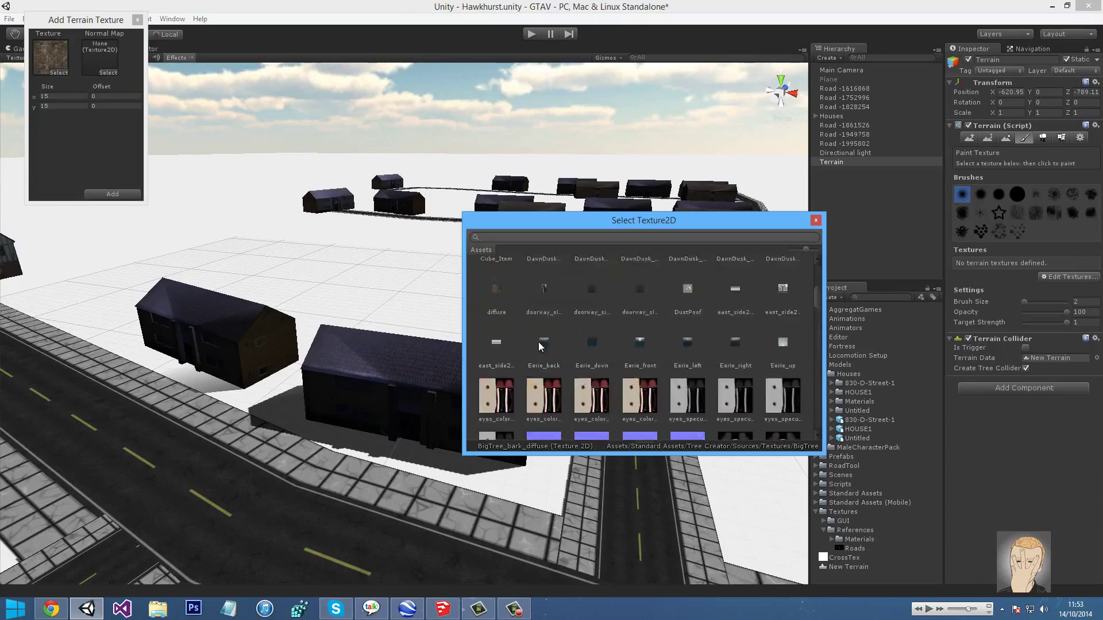
scroll(539, 345, down, 3)
click(550, 387)
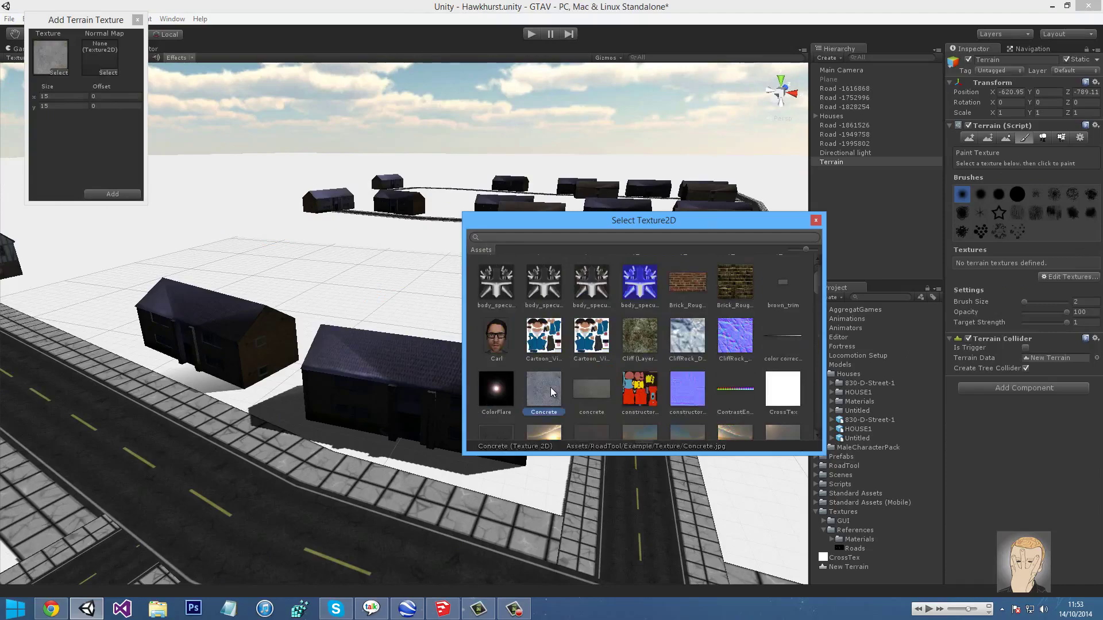
double_click(550, 387)
click(118, 196)
Inspect the textured ground around the roads and open the Asset Store window.
right_drag(509, 288, 786, 239)
click(846, 225)
mouse_move(377, 287)
right_down()
mouse_move(283, 345)
mouse_move(212, 312)
mouse_move(384, 256)
mouse_move(424, 173)
mouse_move(236, 287)
mouse_move(356, 242)
right_up()
click(850, 162)
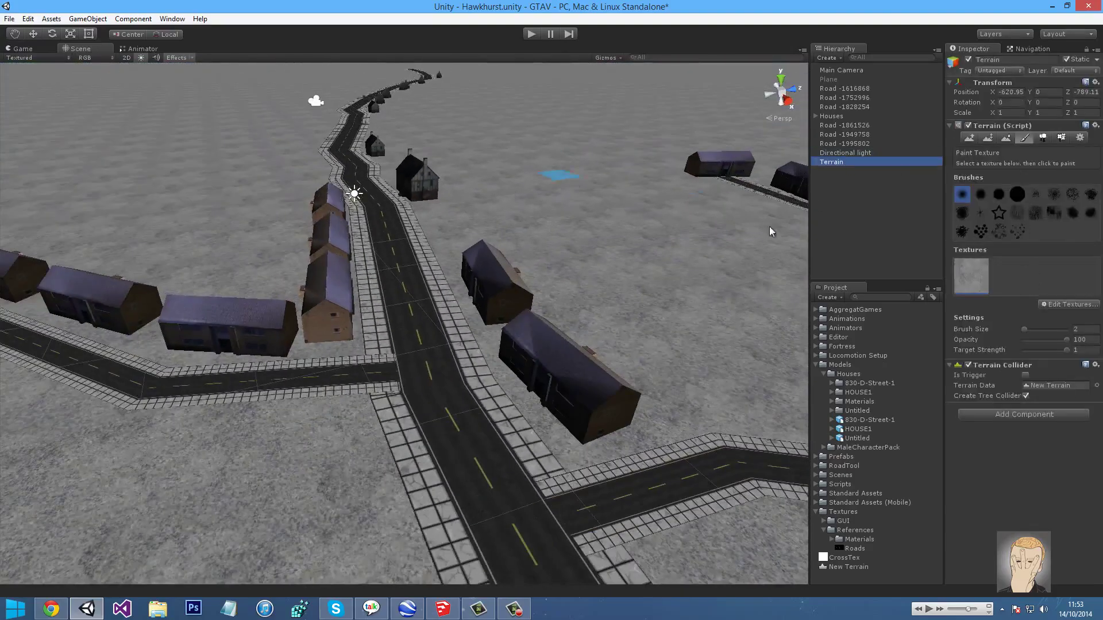
click(821, 247)
click(173, 19)
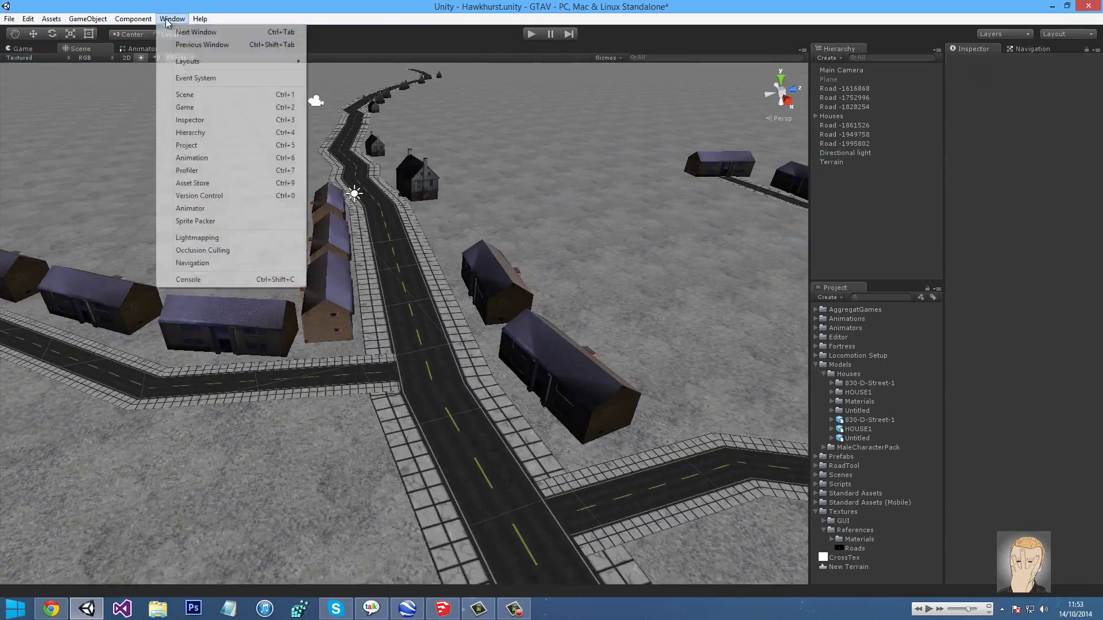
click(182, 181)
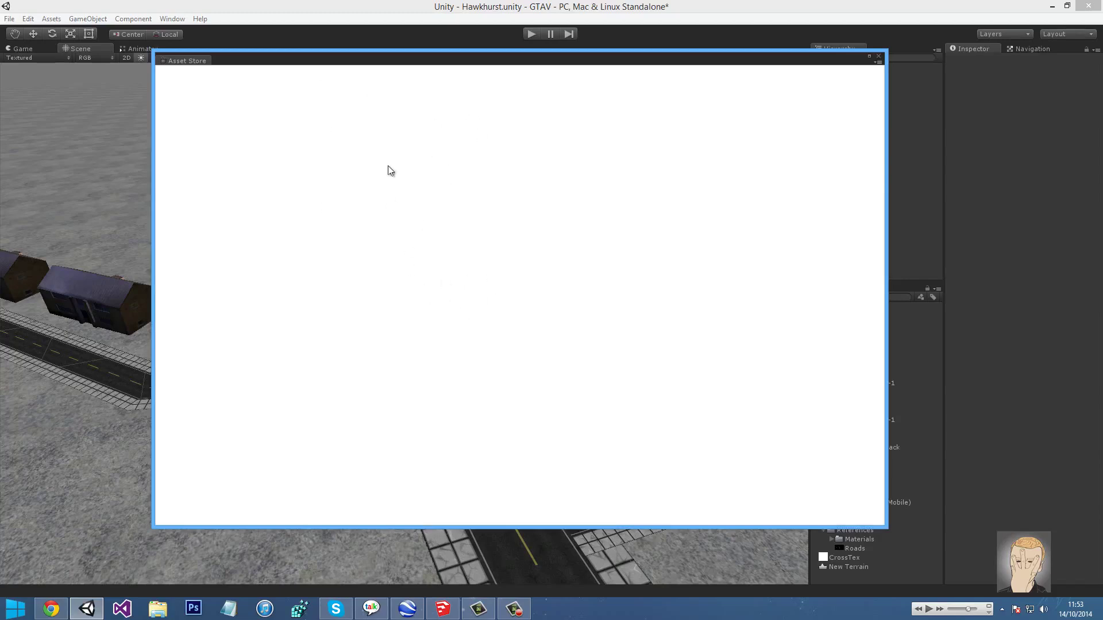
drag(294, 56, 356, 64)
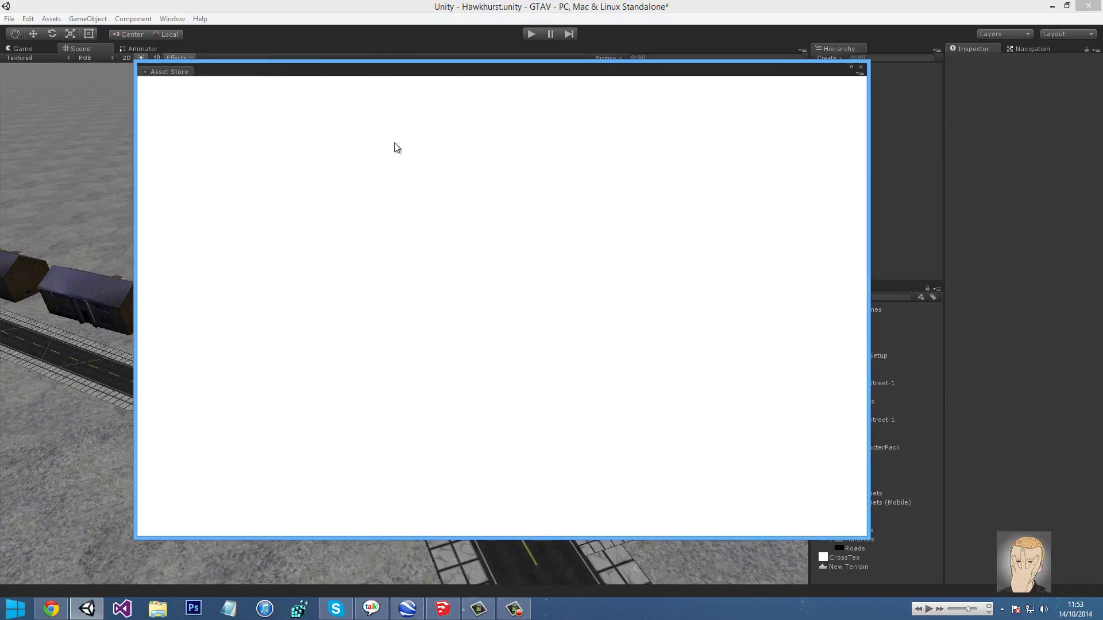
click(508, 610)
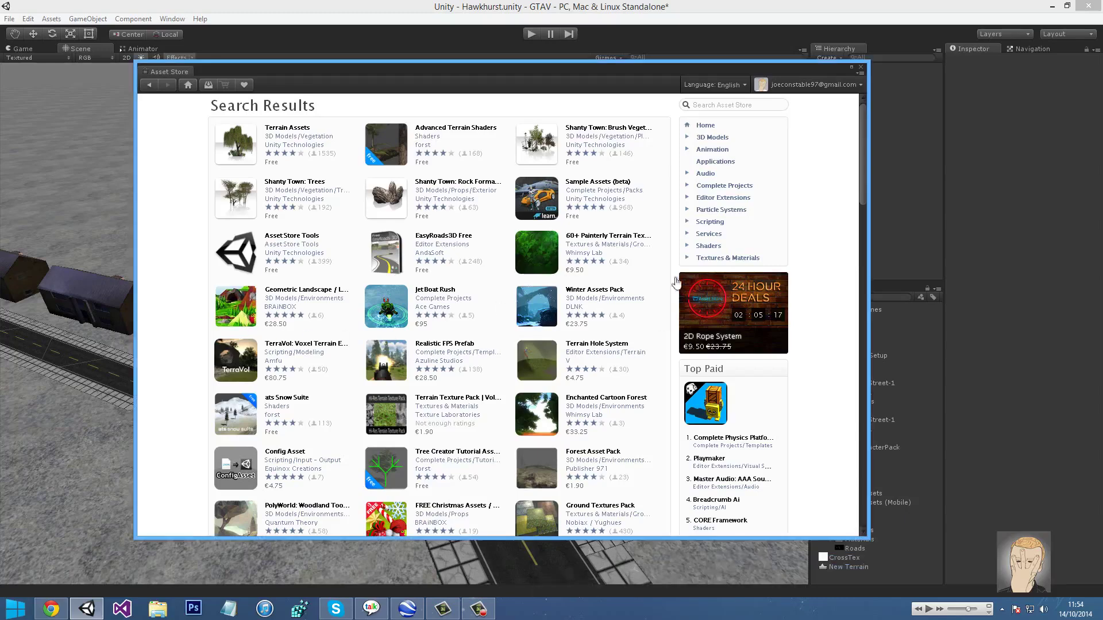
From the store's search results, open the free Terrain Assets package by Unity Technologies and import it.
scroll(811, 267, down, 6)
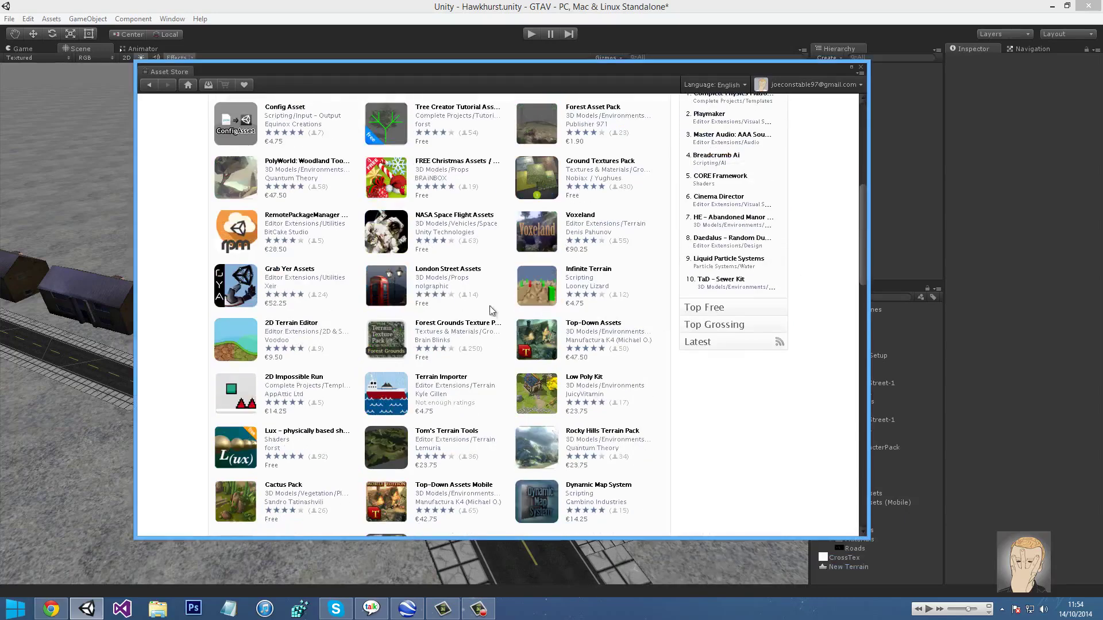
scroll(436, 319, up, 6)
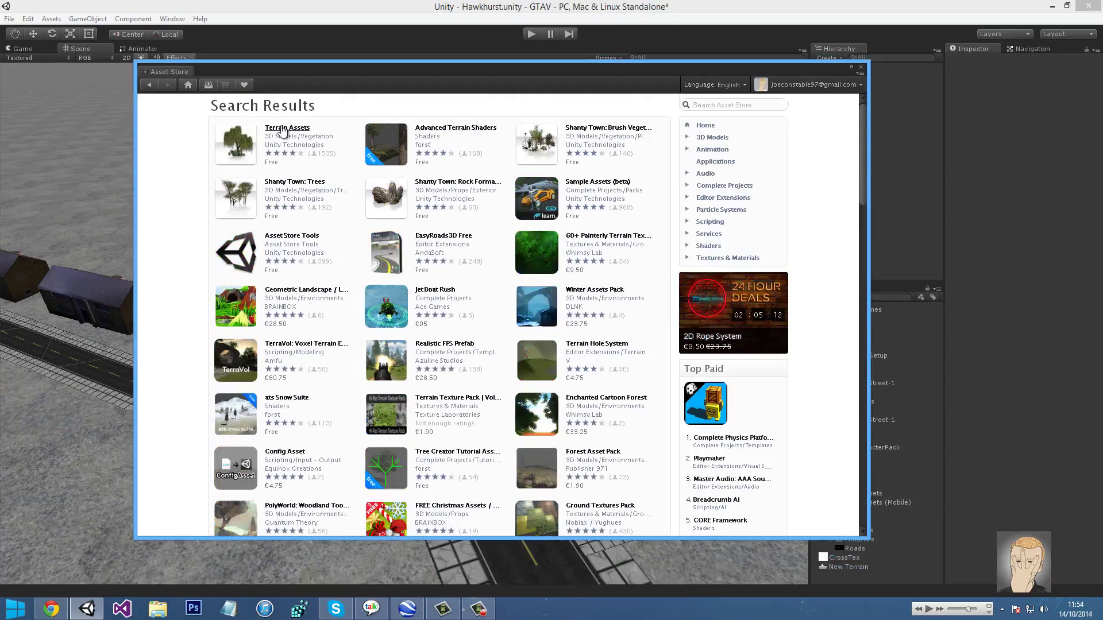
click(223, 152)
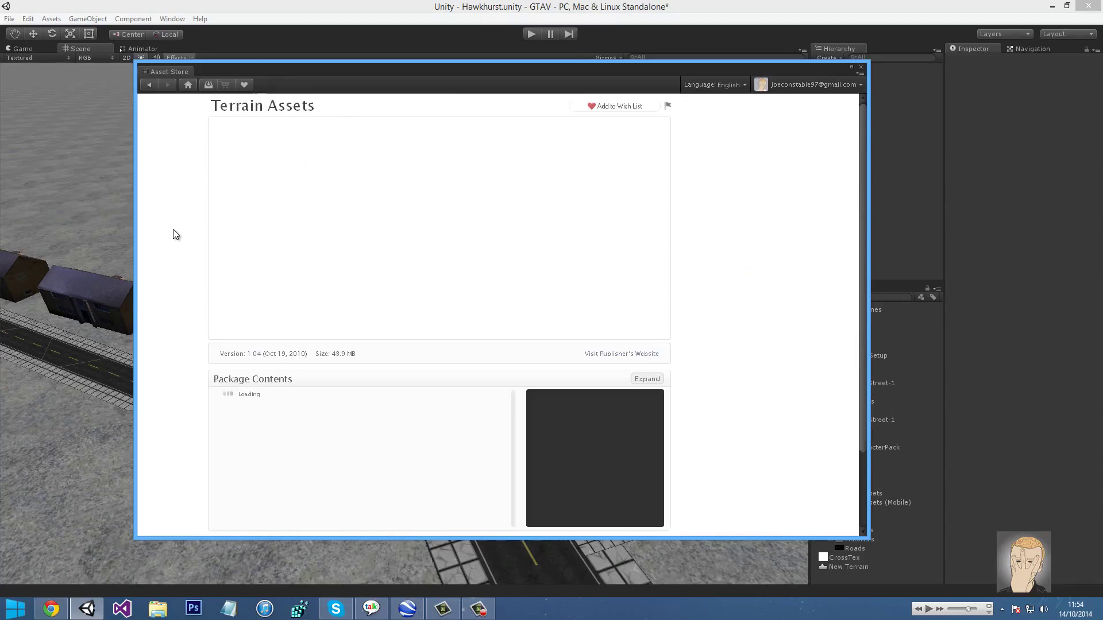
click(254, 170)
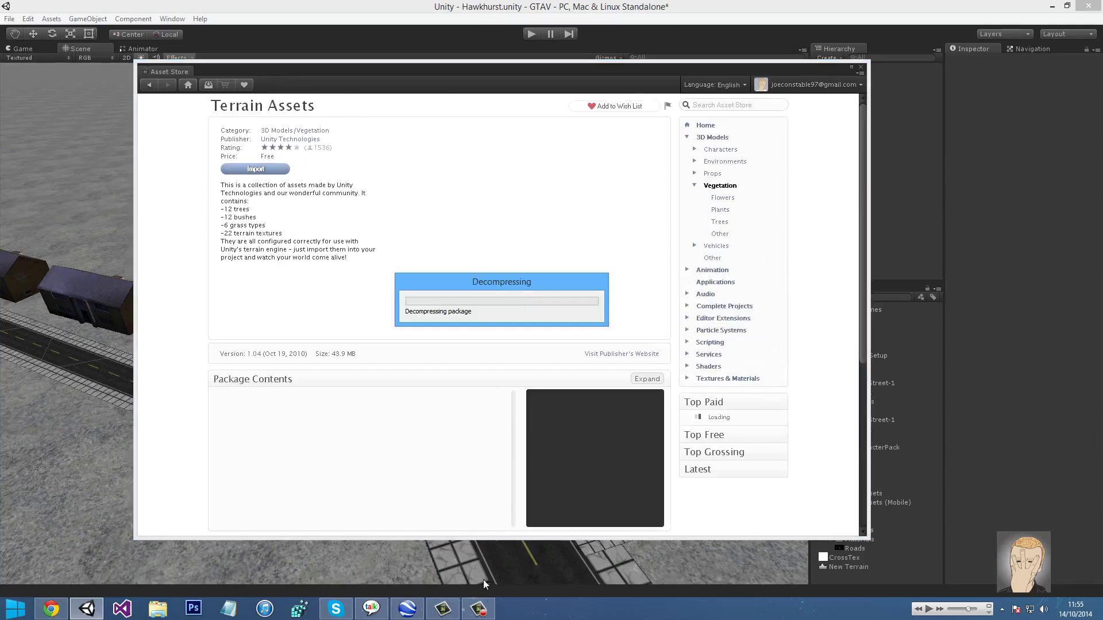
click(480, 603)
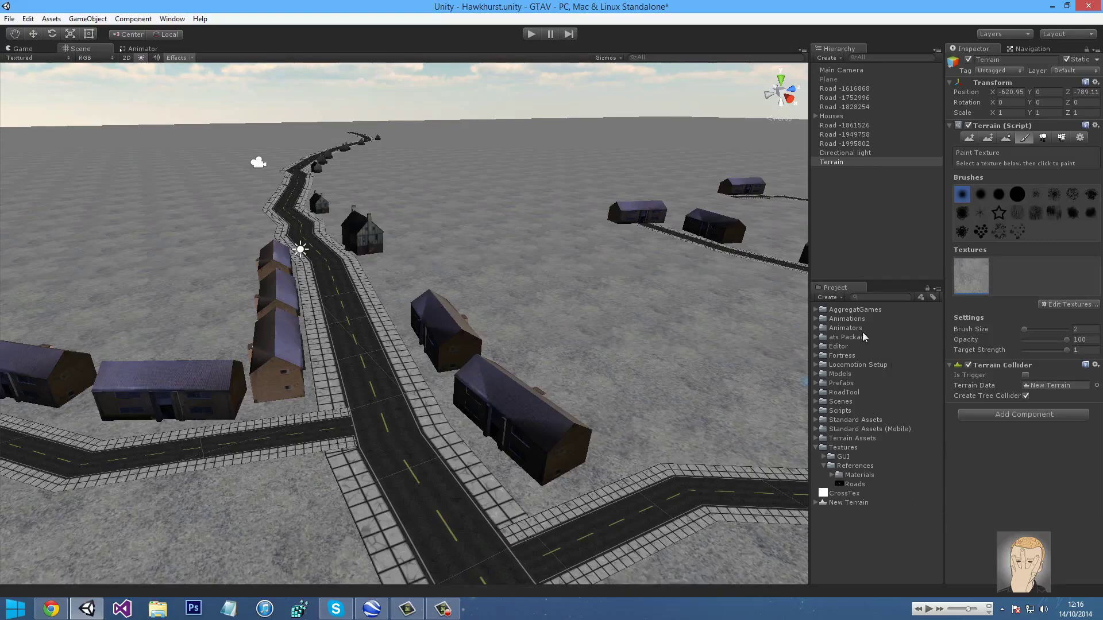
Look into the imported ats Package folder and collapse the Textures folder in the project.
mouse_move(611, 439)
right_down()
mouse_move(622, 391)
mouse_move(613, 404)
right_up()
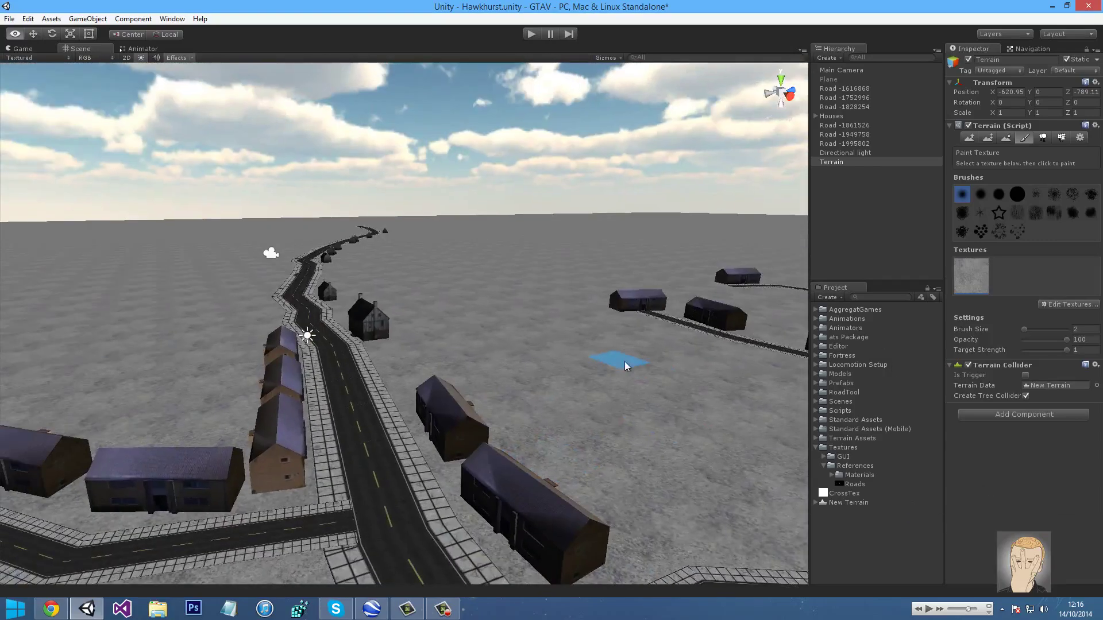
click(815, 338)
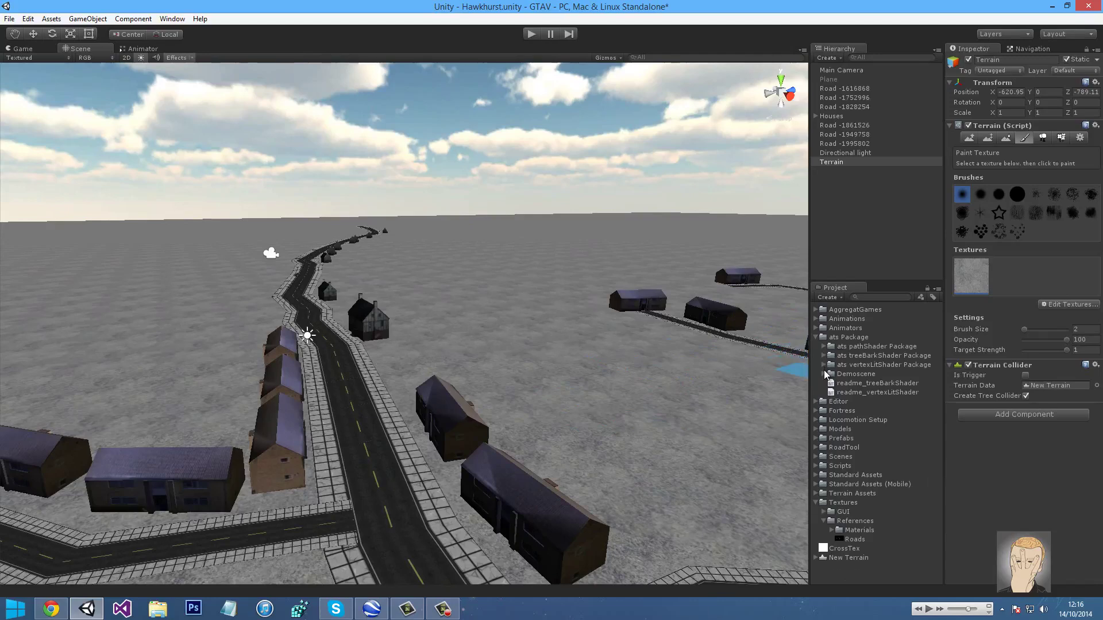
click(816, 337)
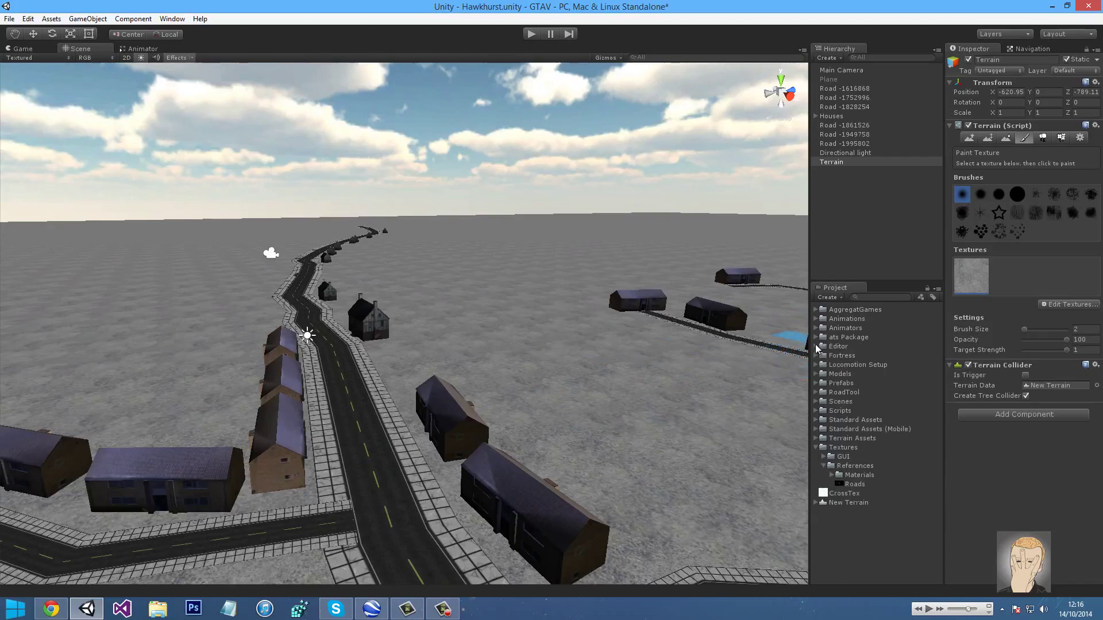
click(816, 447)
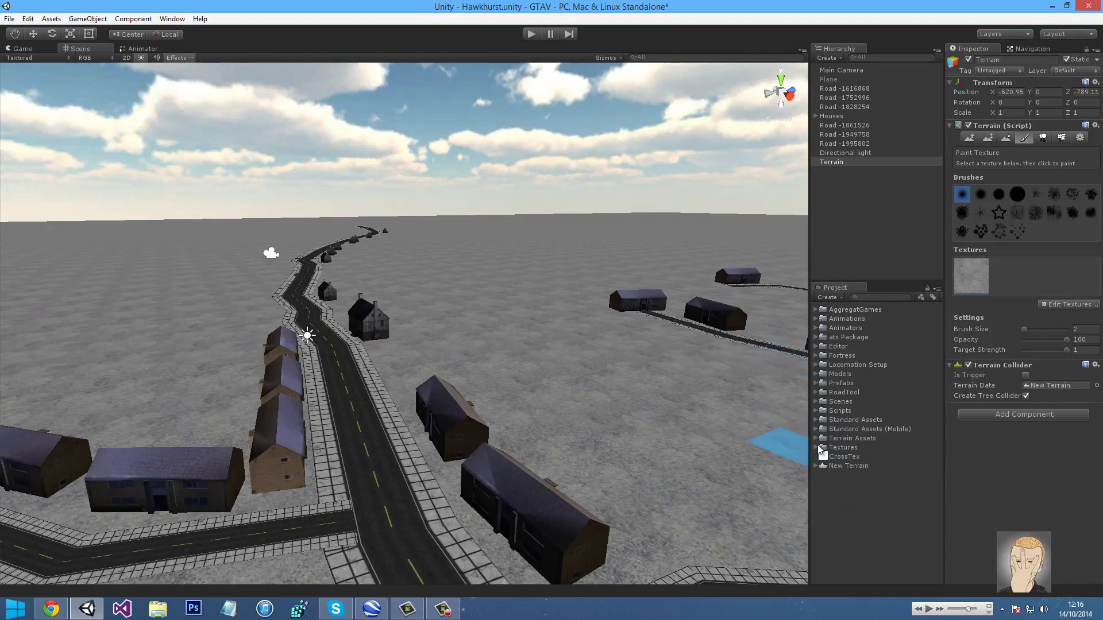
click(816, 346)
click(815, 346)
Expand the ats Package's Demoscene Terrain folder with its Textures and UnityTerrainBump subfolders, and select CustomTerrainScript.
click(815, 337)
click(815, 337)
click(815, 337)
click(829, 338)
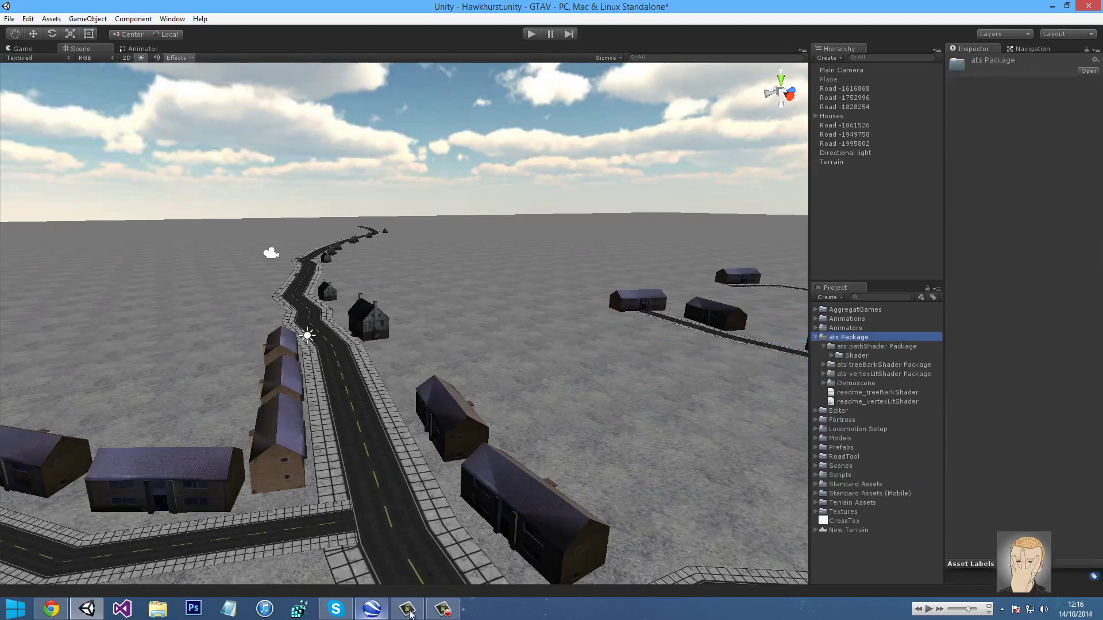
click(441, 609)
click(1054, 550)
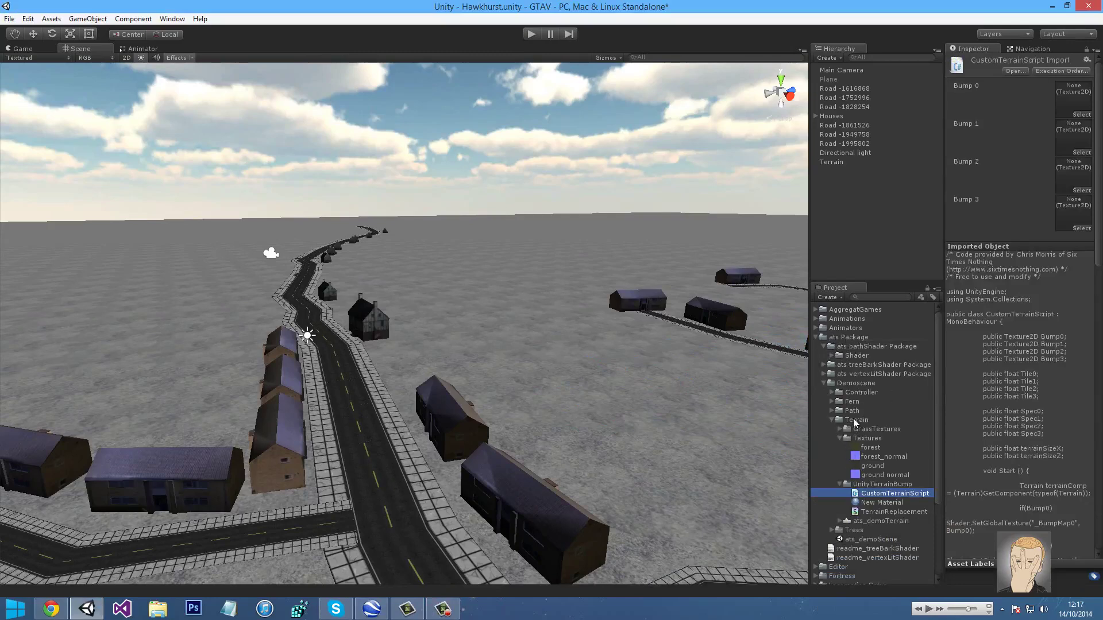
Attach CustomTerrainScript to the Terrain object as a component.
mouse_move(712, 469)
right_down()
mouse_move(778, 450)
mouse_move(731, 468)
right_up()
click(733, 472)
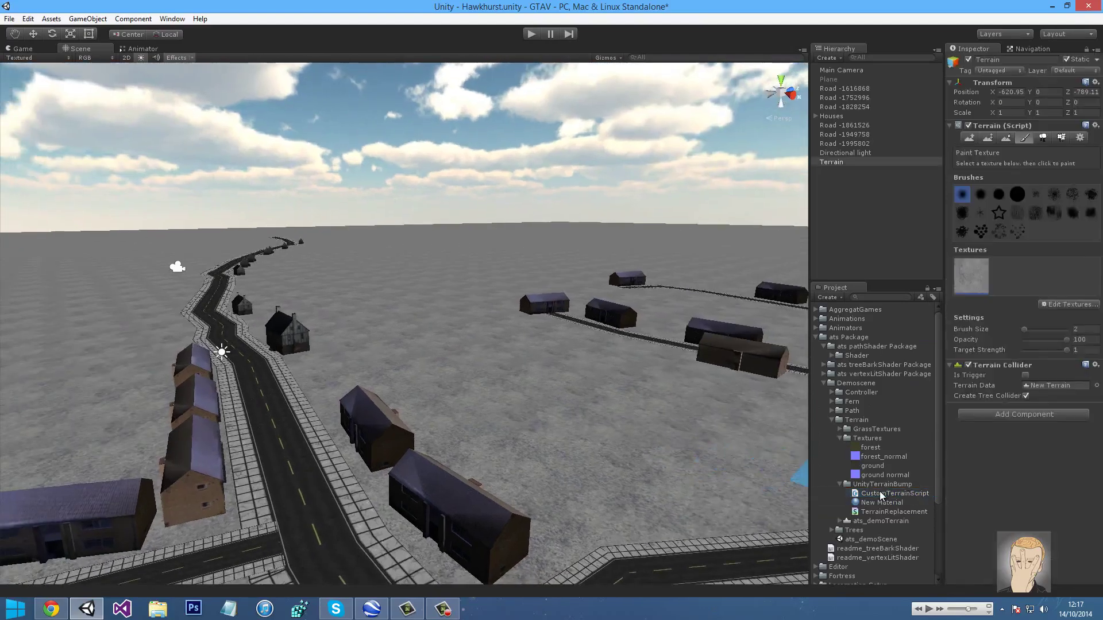
drag(1067, 465, 1067, 465)
scroll(1018, 417, down, 1)
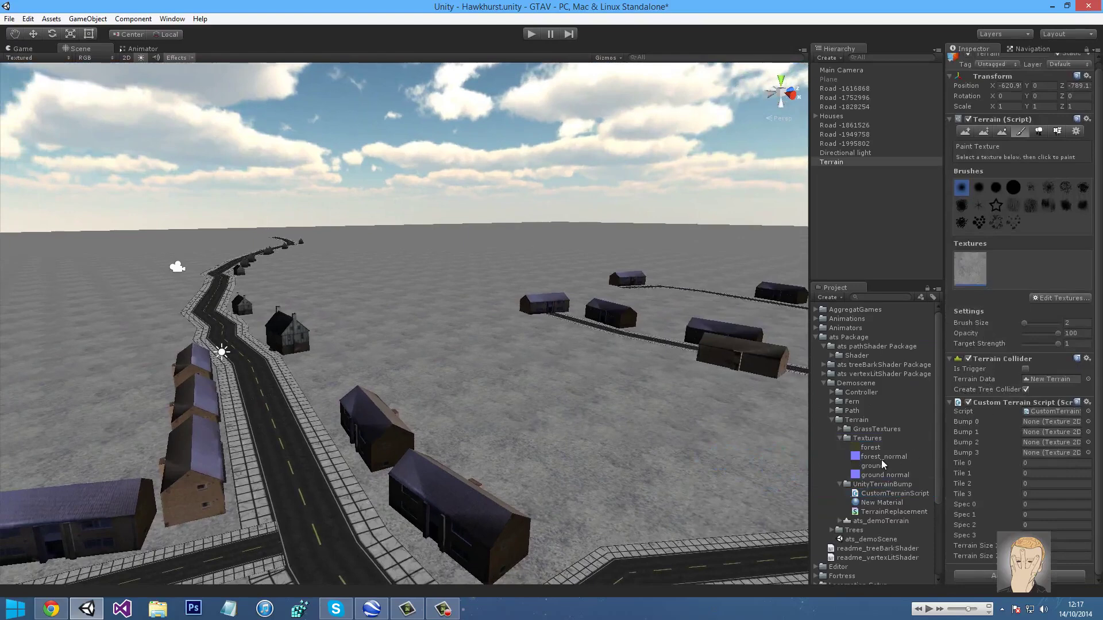
Replace the terrain's base texture with the forest texture at size 6, and assign forest_normal as Bump 0 of the custom terrain script.
click(1054, 300)
click(1052, 314)
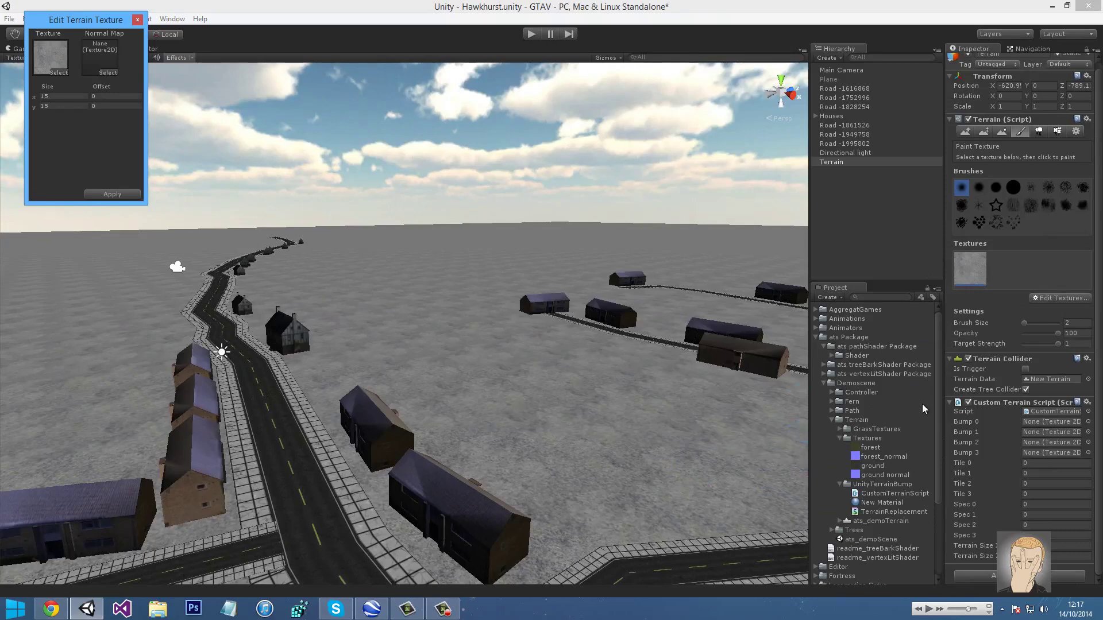
drag(865, 449, 50, 58)
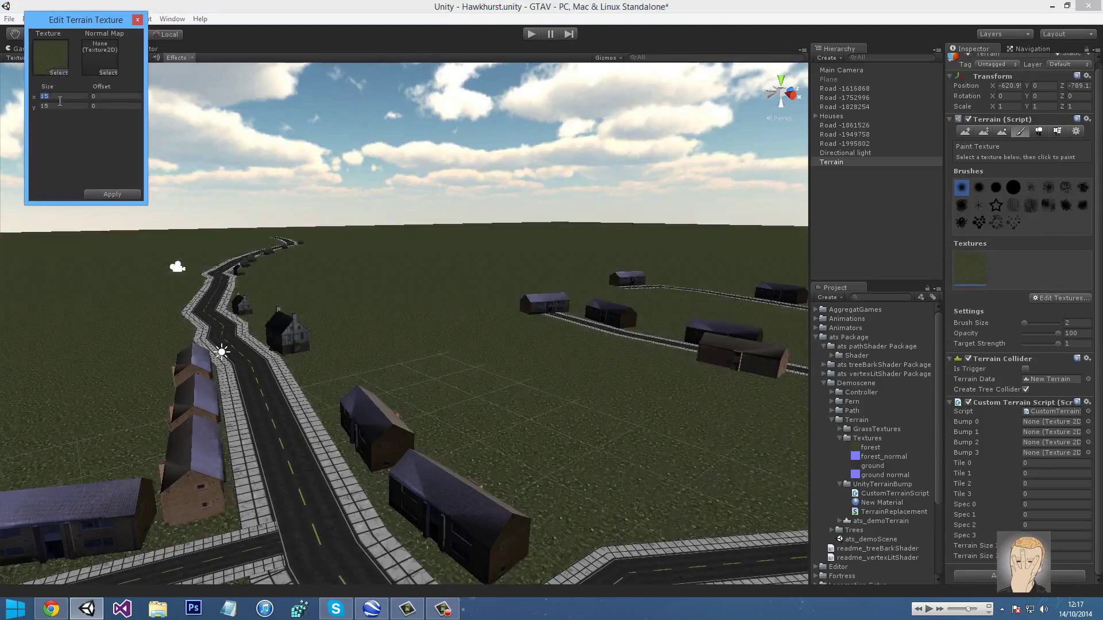
text(6)
click(57, 108)
click(112, 194)
scroll(261, 336, up, 5)
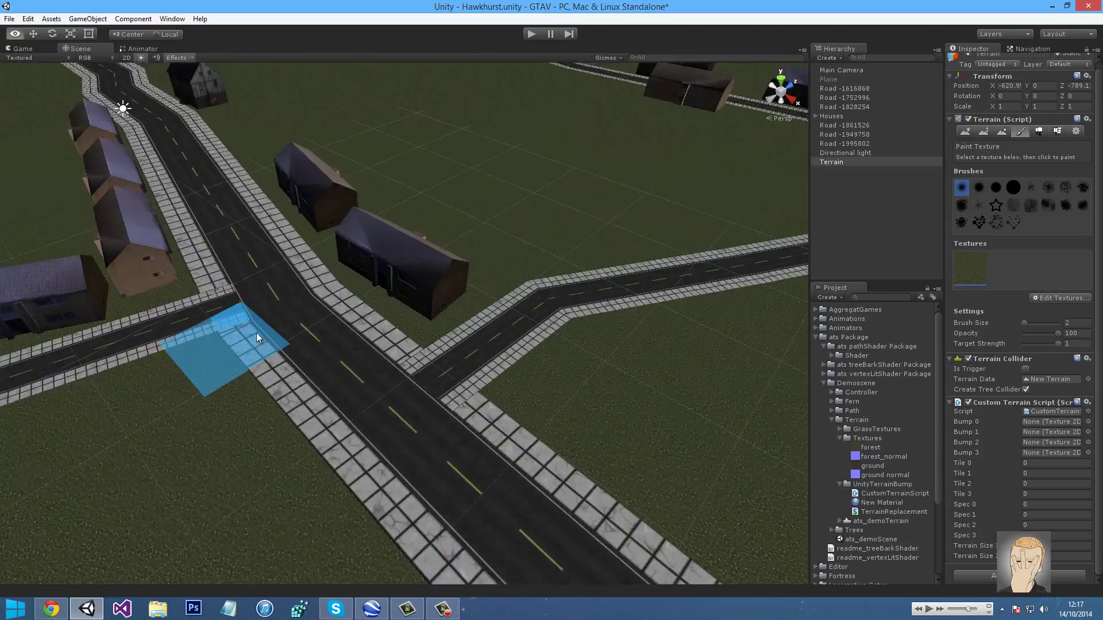
scroll(260, 332, down, 5)
drag(897, 457, 1039, 422)
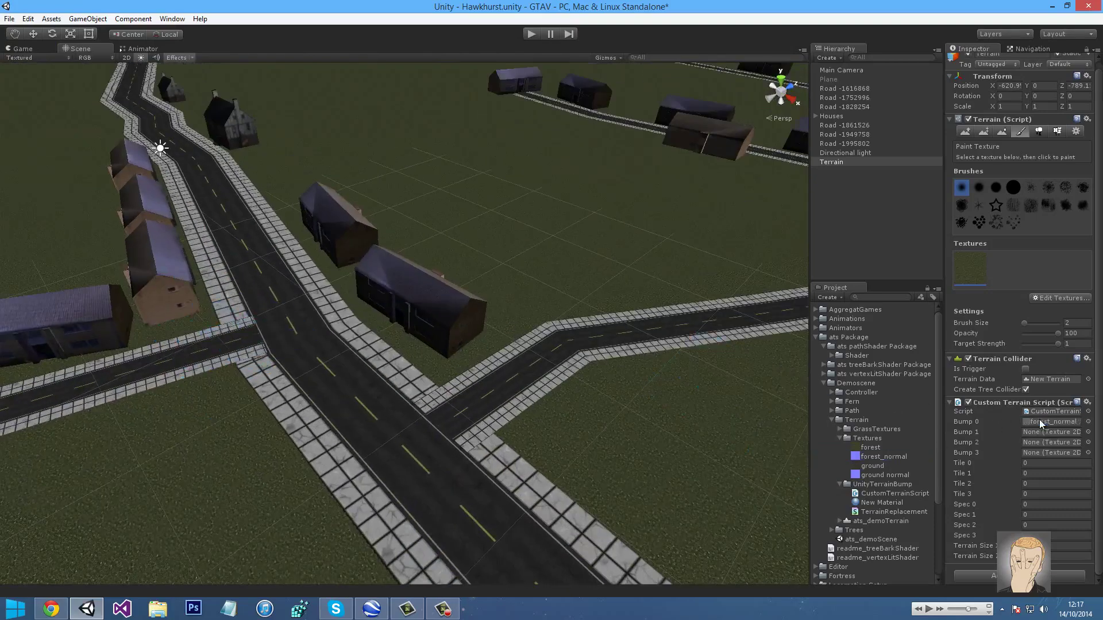
Add the ground texture to the terrain with size 5 and assign ground normal as Bump 1 of the custom terrain script.
click(1054, 298)
click(1039, 309)
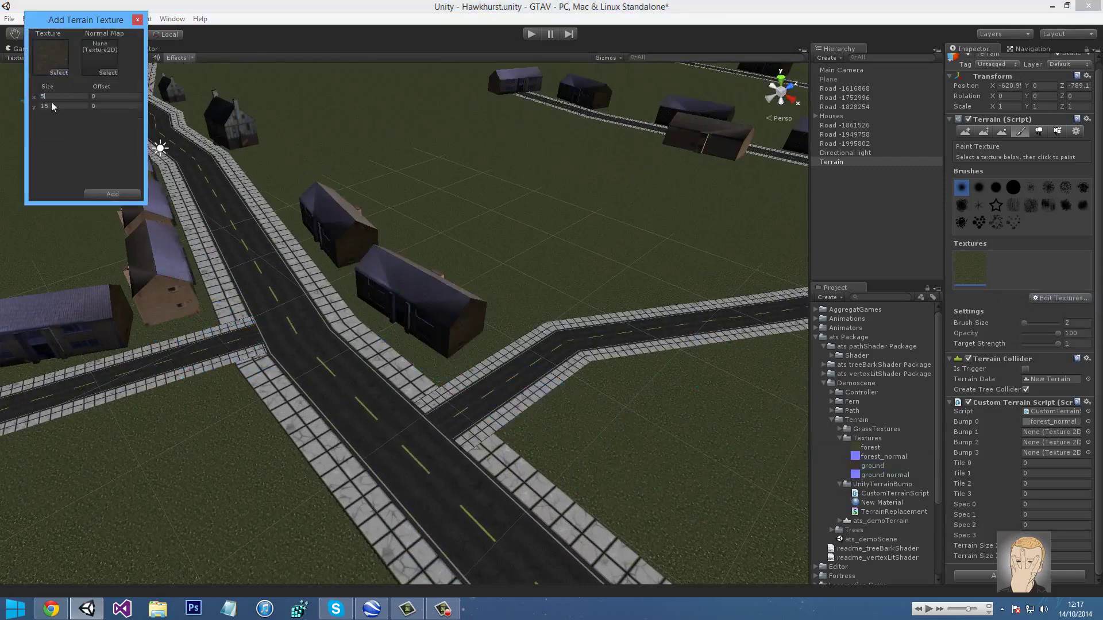
click(112, 194)
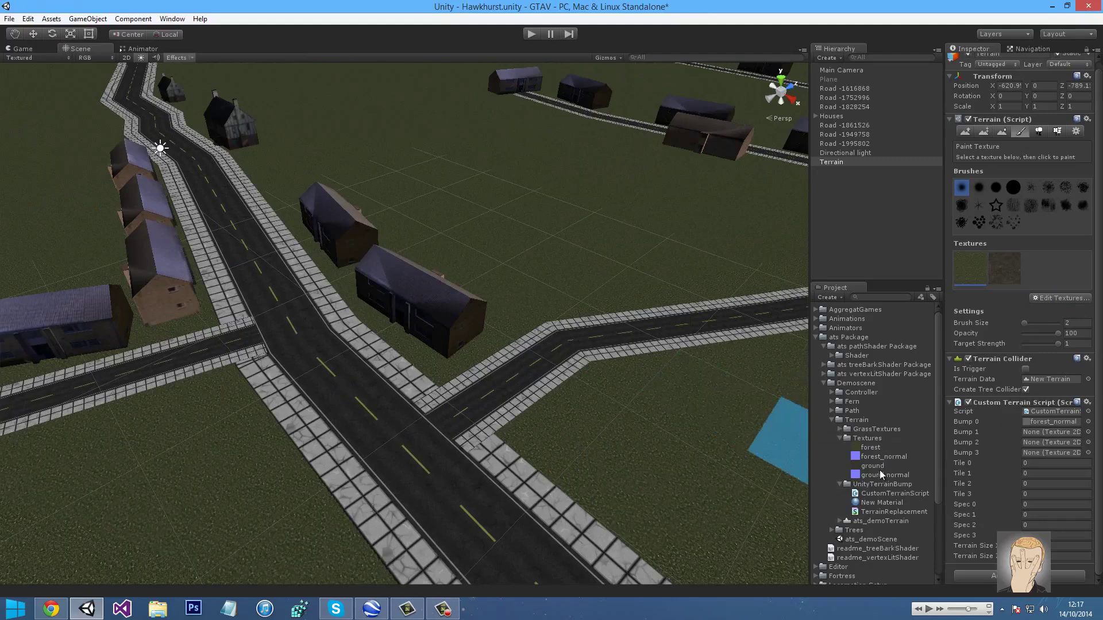
drag(882, 474, 1054, 437)
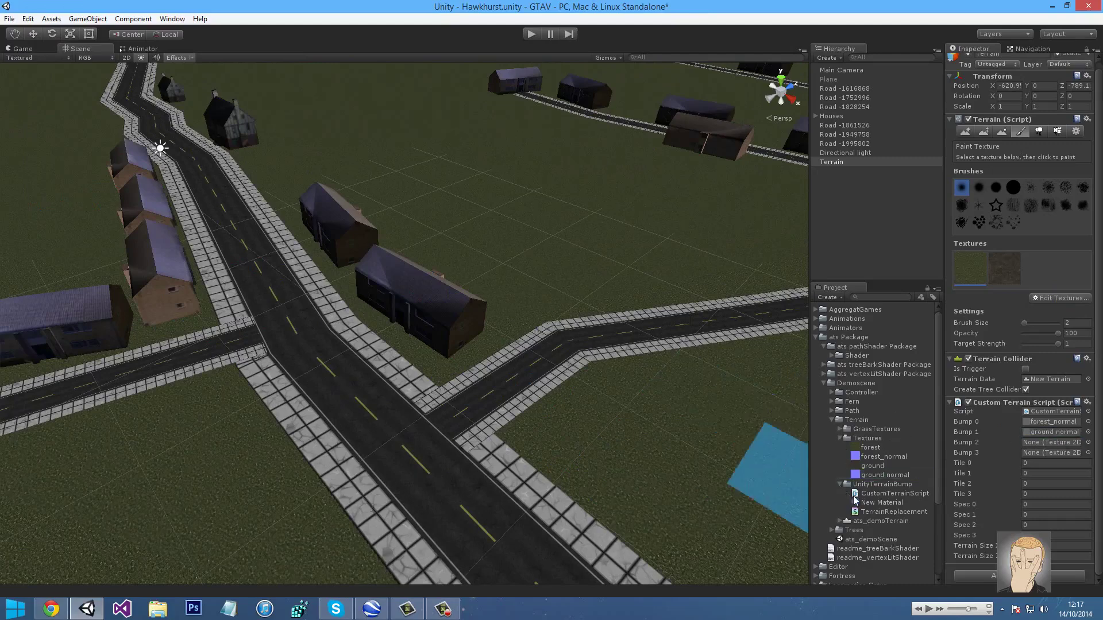
Examine the UnityTerrainBump files and the Demoscene's GrassTextures and Path folders, collapsing the folders already checked.
click(895, 493)
click(882, 502)
click(918, 511)
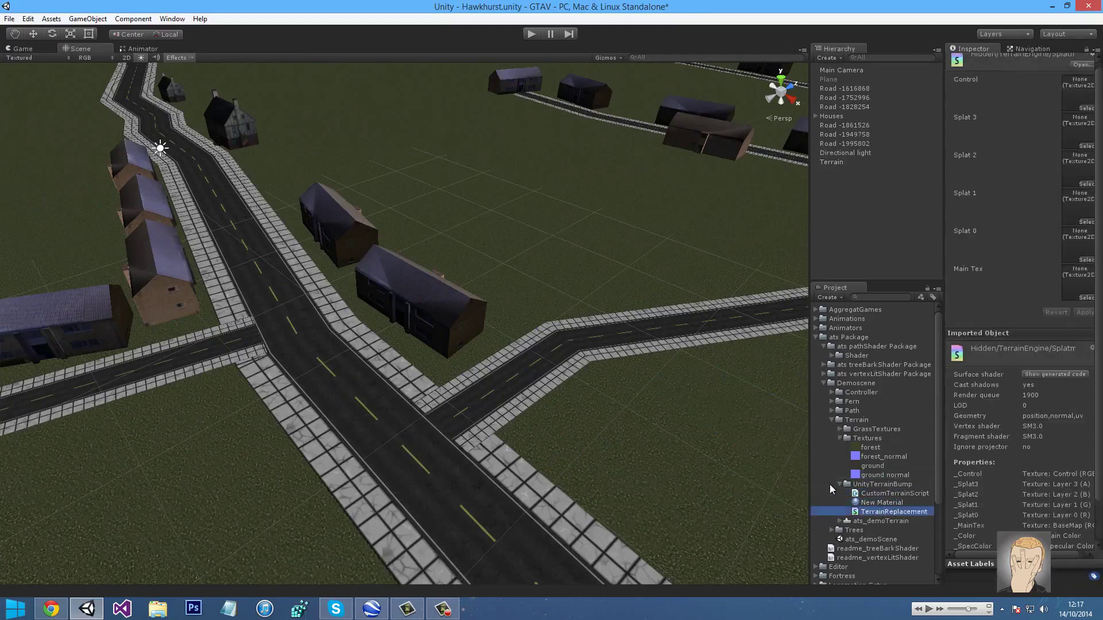
click(839, 438)
click(839, 446)
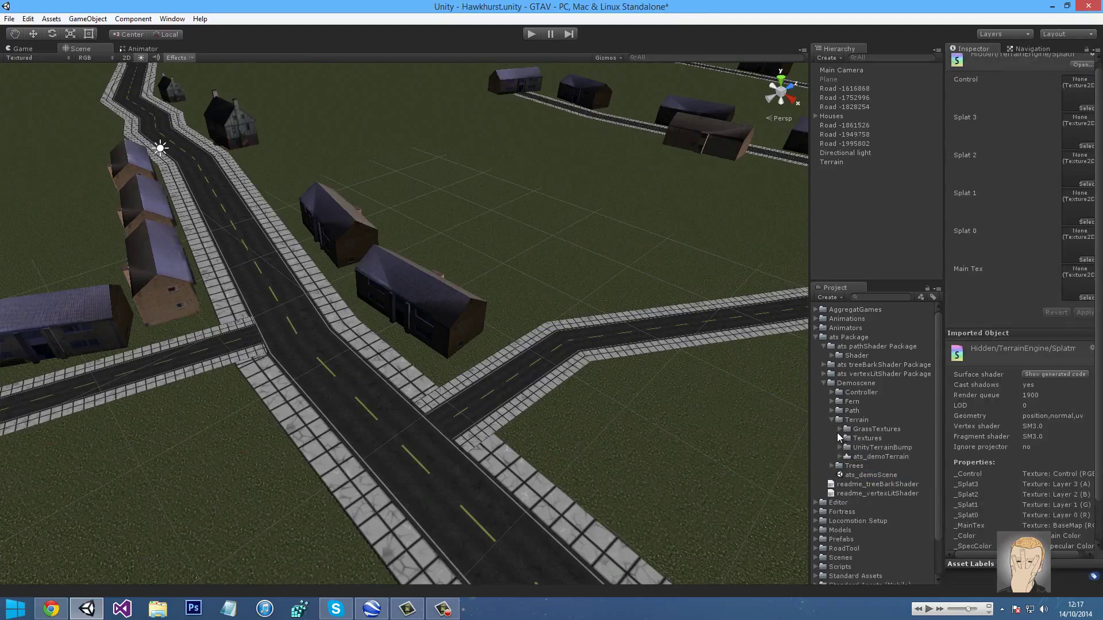
click(838, 429)
click(838, 429)
click(830, 420)
click(831, 410)
click(858, 437)
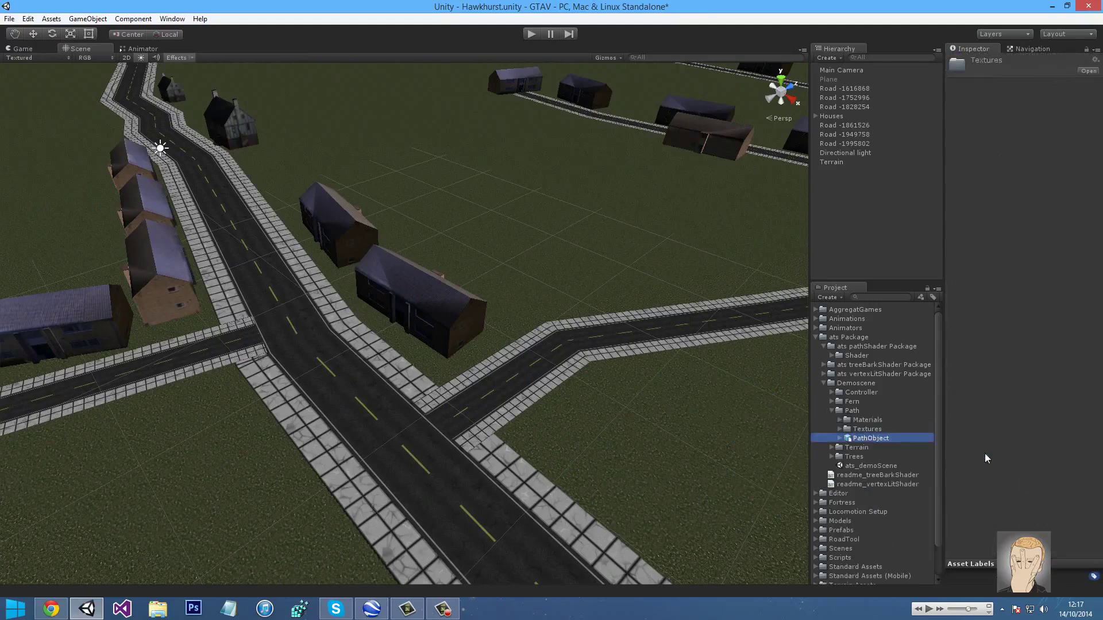
click(827, 402)
click(831, 411)
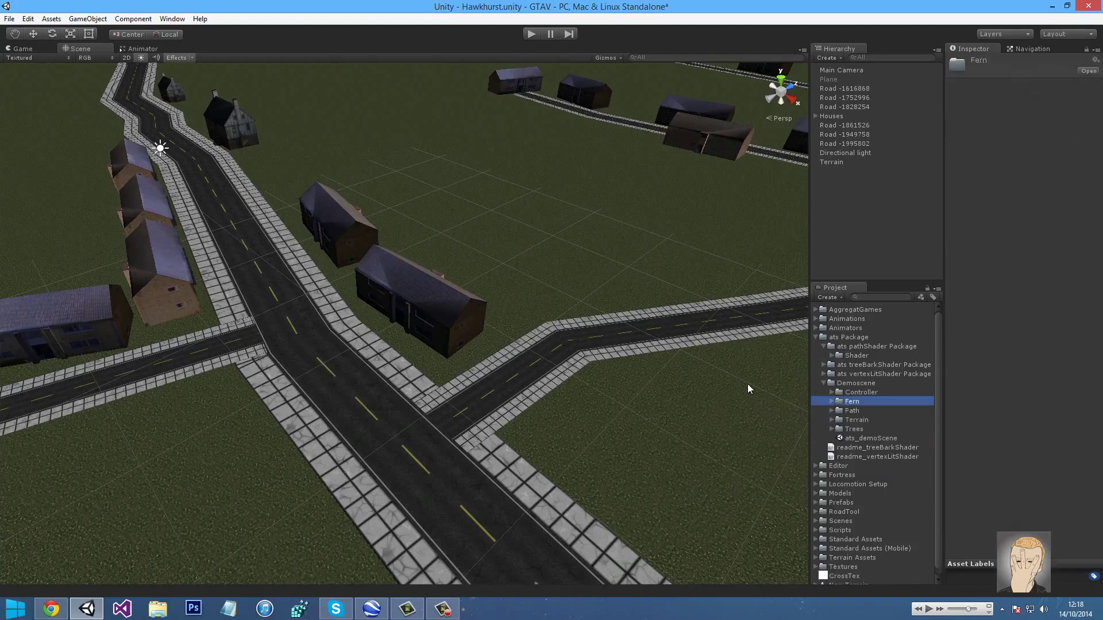
Start adding a third texture to the Terrain object and pick Cliff (Grassy) from the available textures.
scroll(695, 387, up, 2)
click(695, 387)
click(1059, 305)
click(1036, 317)
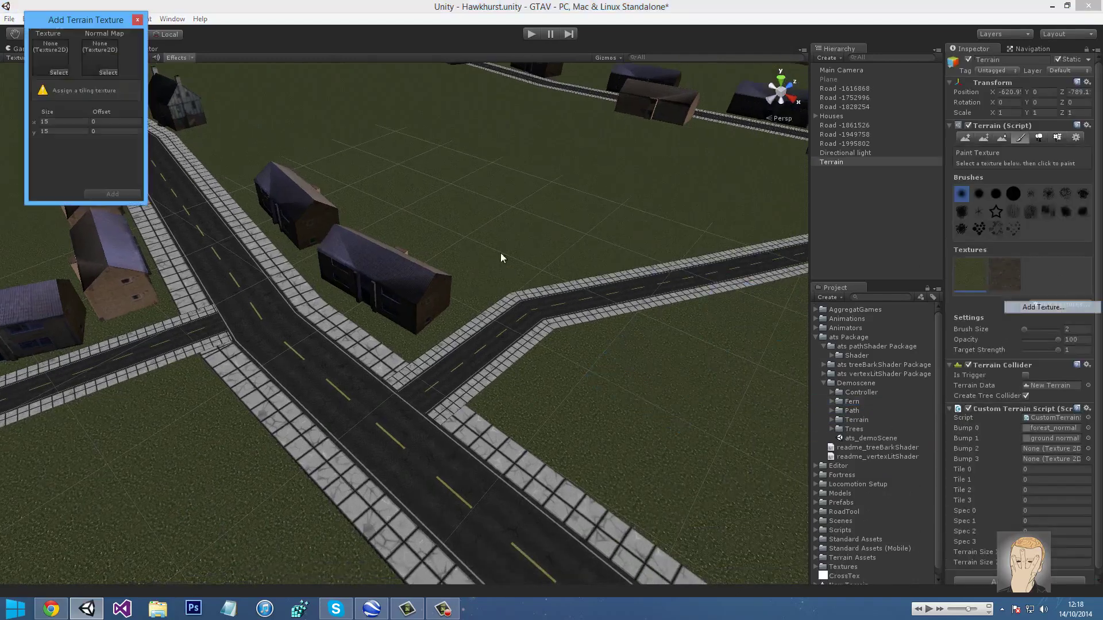
click(57, 72)
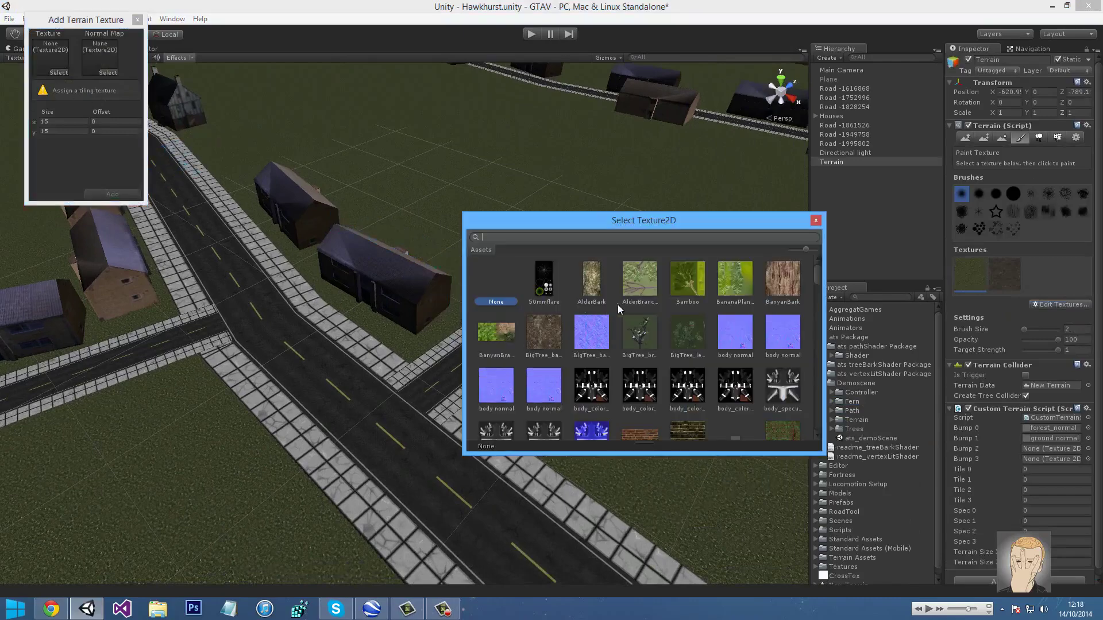
scroll(623, 336, down, 3)
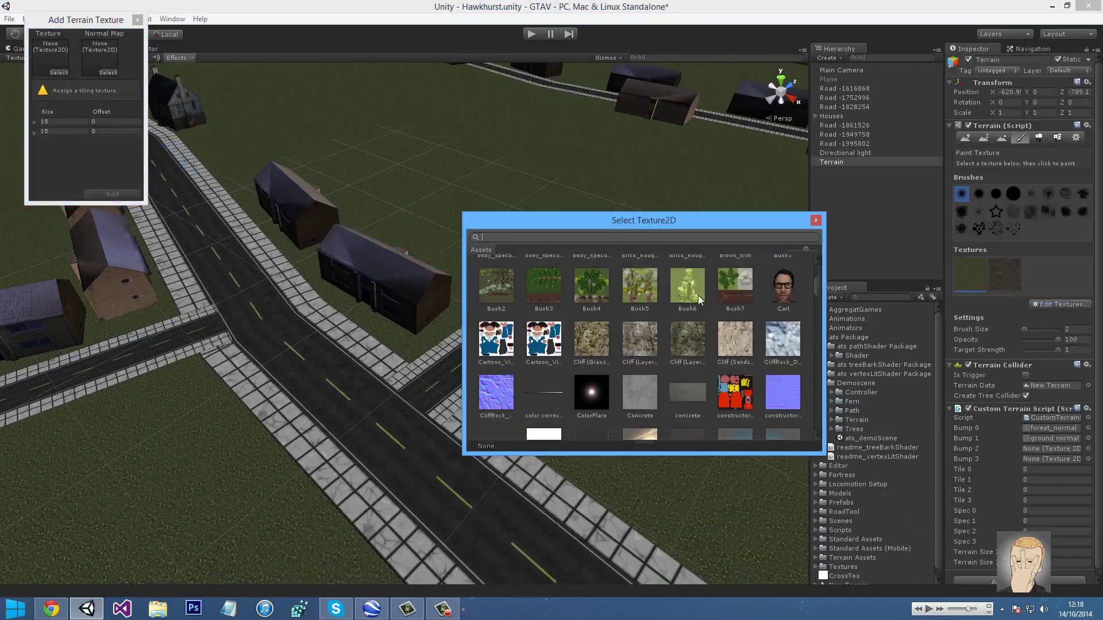
scroll(713, 355, down, 2)
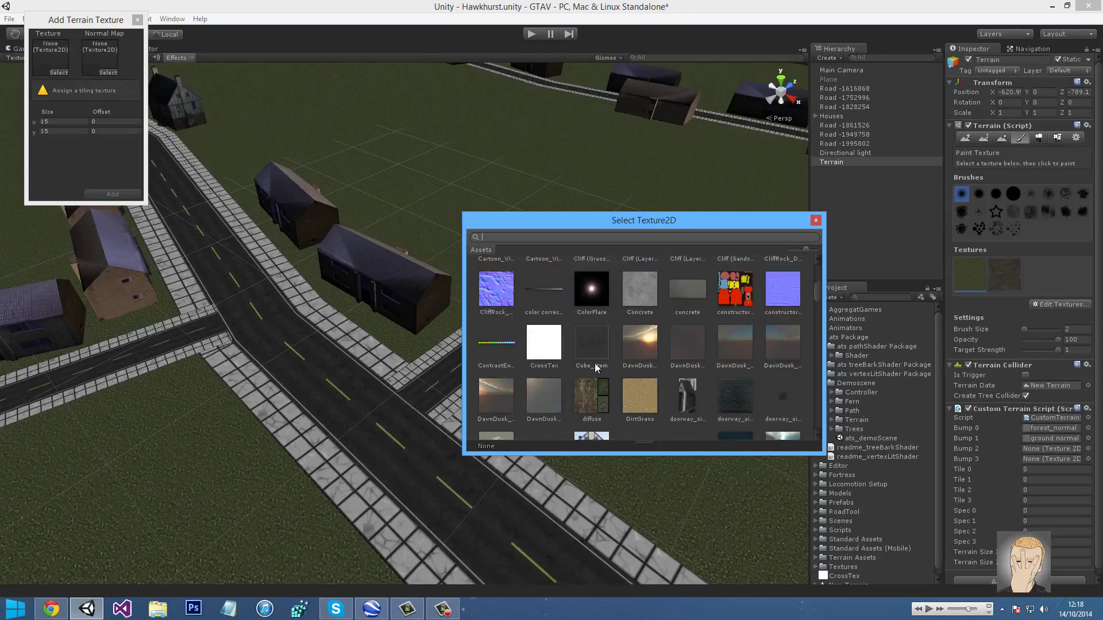
scroll(584, 364, up, 3)
scroll(583, 364, down, 2)
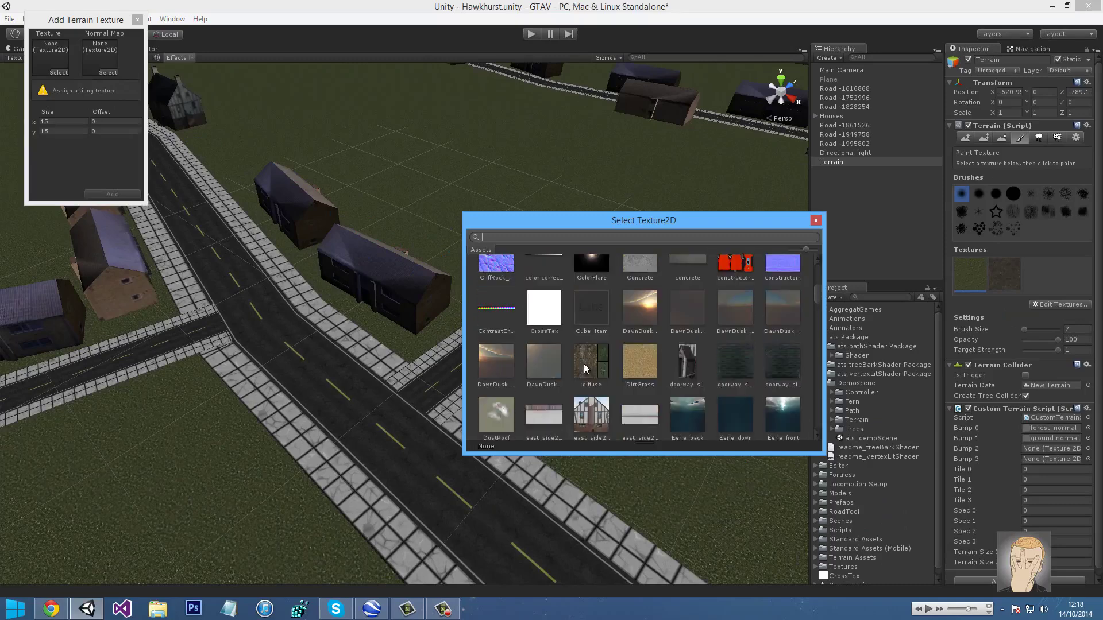
scroll(584, 364, up, 2)
scroll(583, 364, down, 6)
scroll(583, 363, up, 6)
click(607, 304)
click(1008, 294)
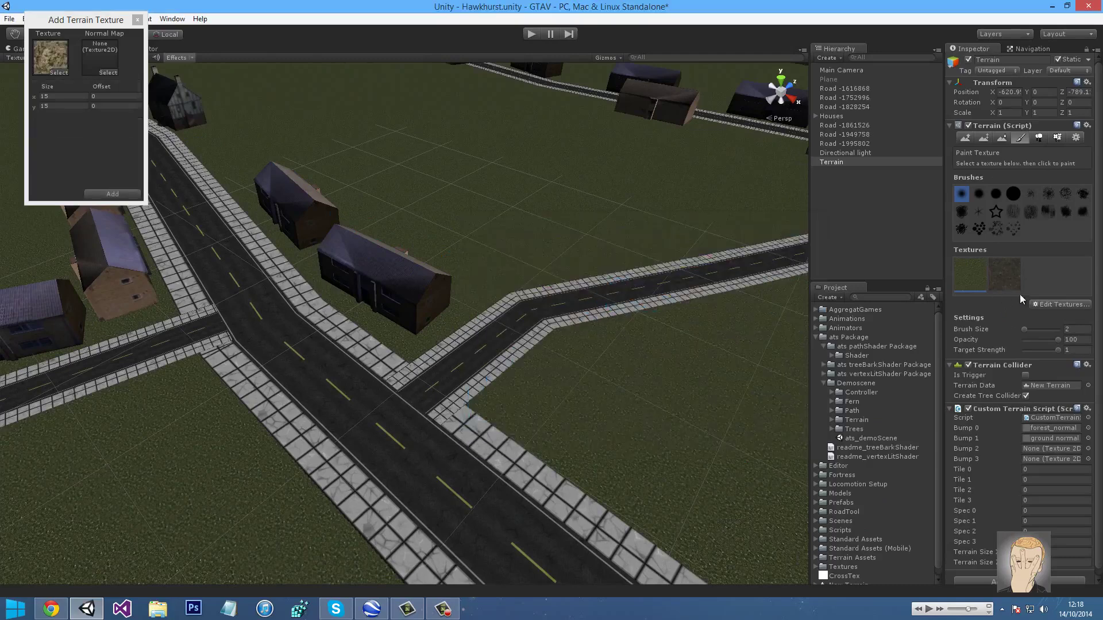
Swap the new terrain texture for Path (Rocky) from the Terrain Assets Textures folder, set its size to 5 by 5, and add it.
click(59, 73)
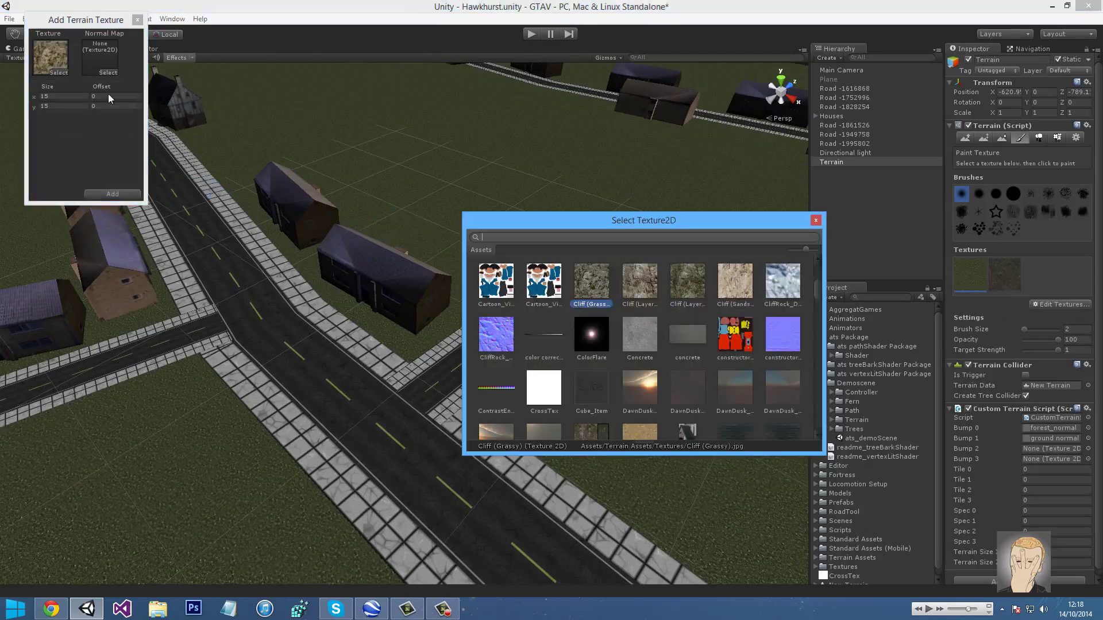
click(815, 220)
click(50, 58)
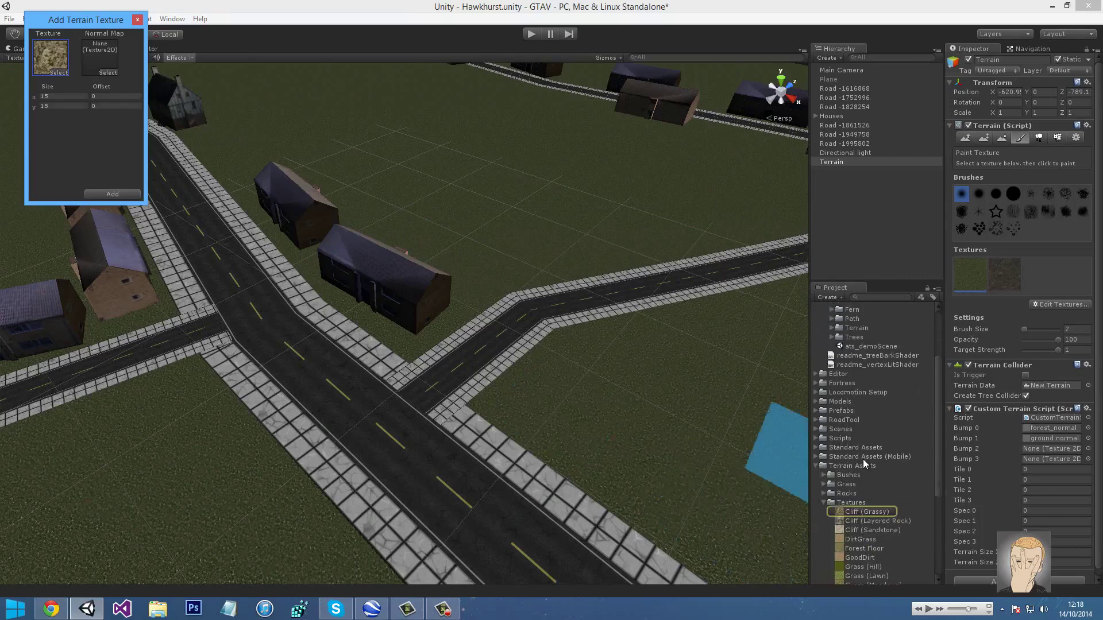
scroll(866, 515, down, 6)
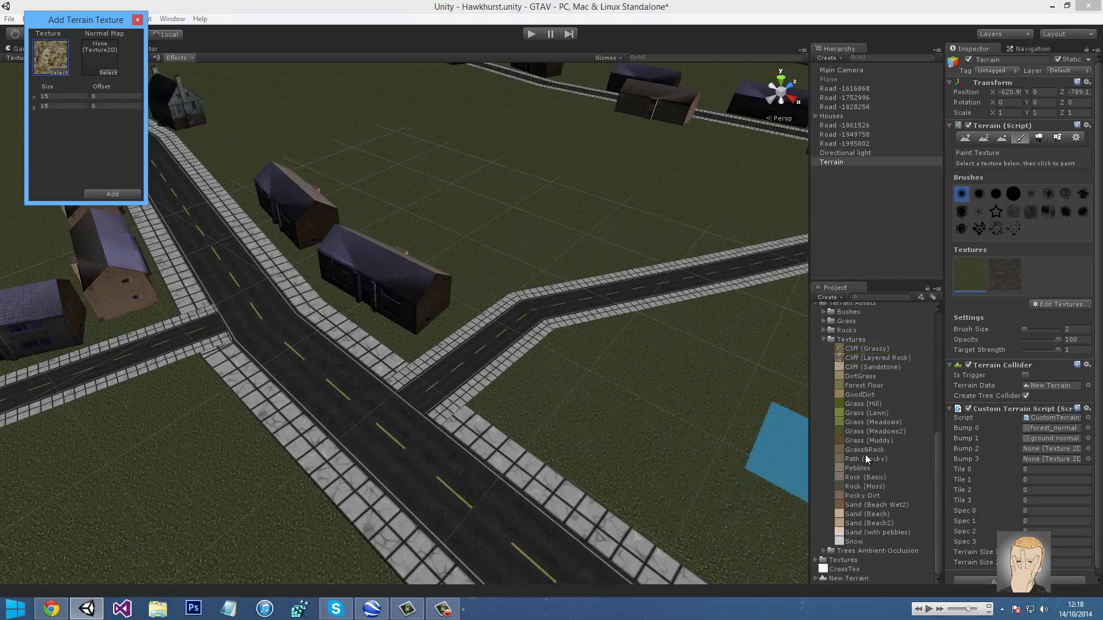
drag(866, 456, 58, 68)
click(57, 96)
text(4)
text(5)
mouse_move(48, 108)
mouse_down()
mouse_move(30, 102)
mouse_move(38, 95)
mouse_up()
text(5)
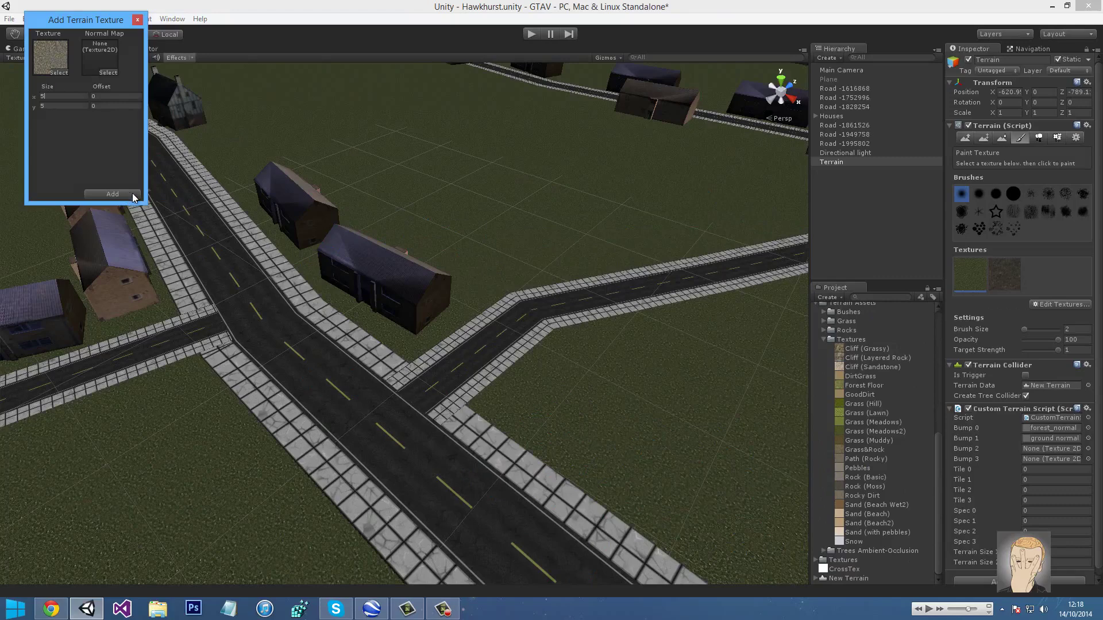
click(134, 198)
Add Rock (Moss) from the Terrain Assets textures as the terrain's fourth texture.
click(1047, 305)
click(1042, 305)
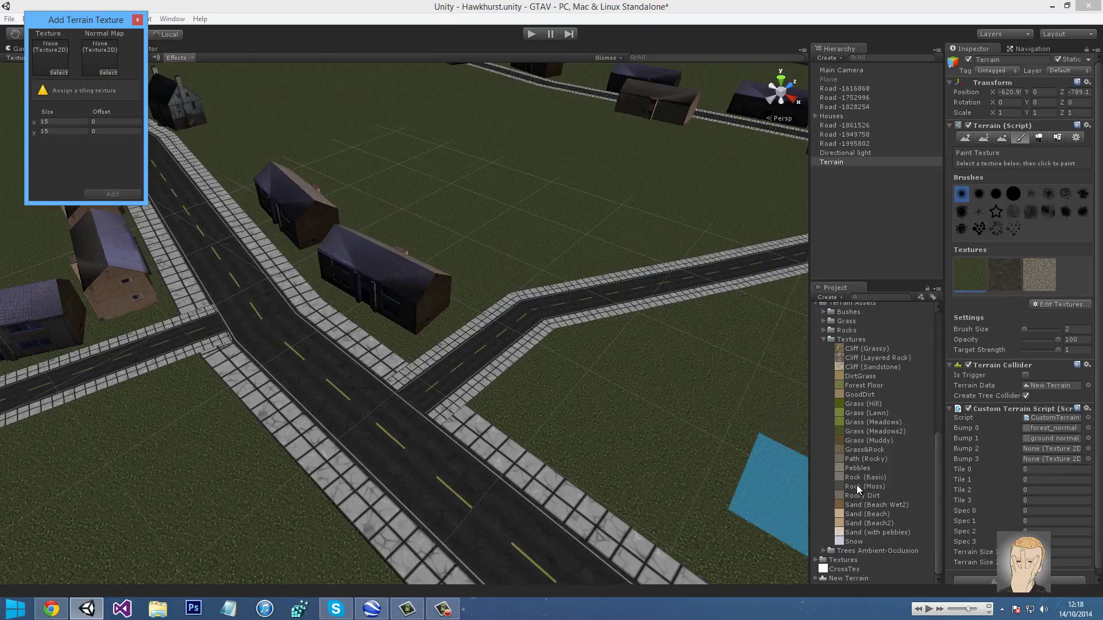
drag(856, 485, 51, 52)
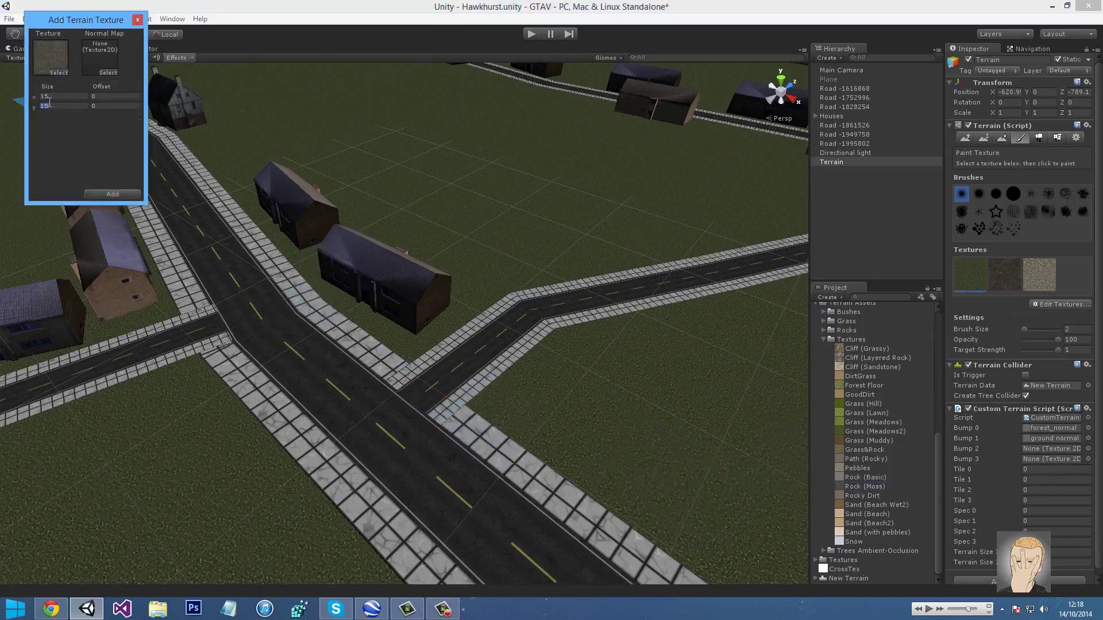
click(113, 195)
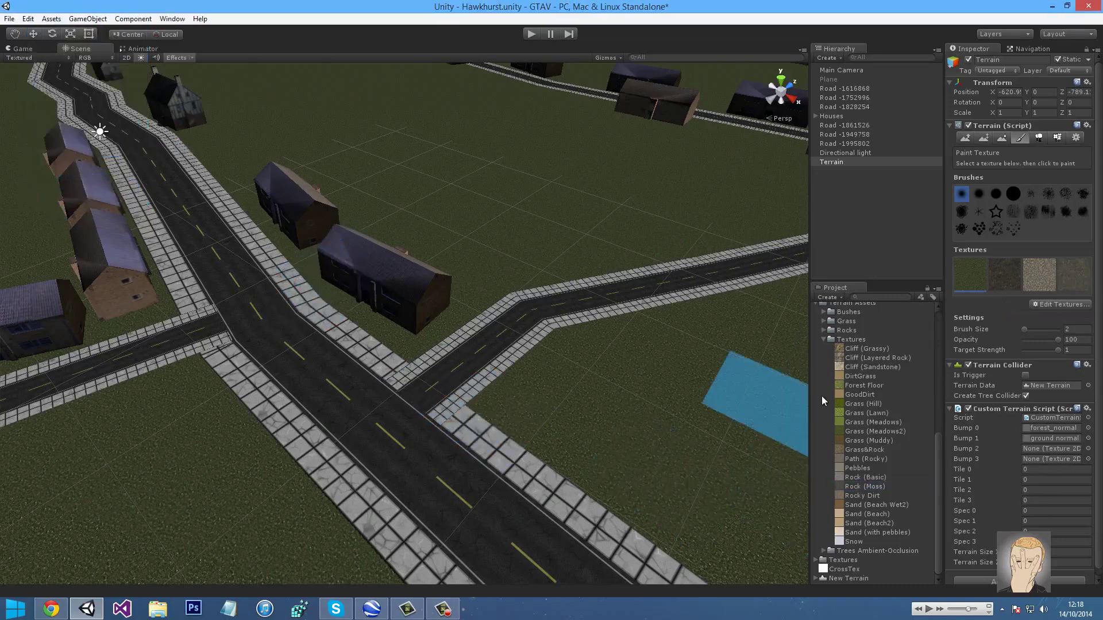
Save the modified New Terrain asset, then duplicate the Path (Rocky) texture and name the copy Path (Rocky)_nml.
click(862, 459)
key(ctrl+s)
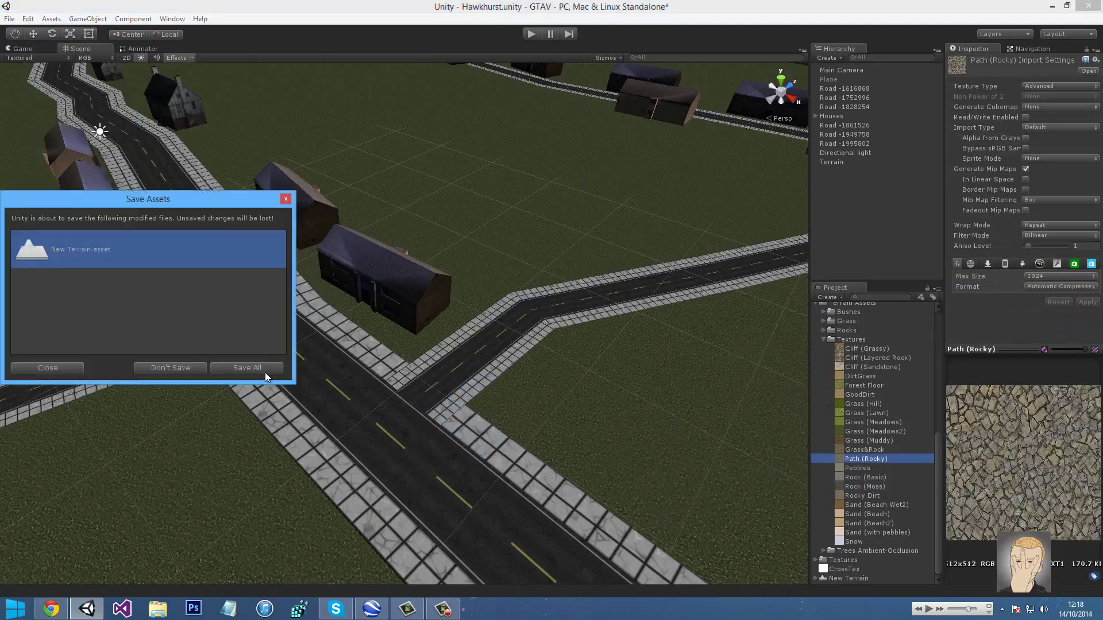
click(247, 368)
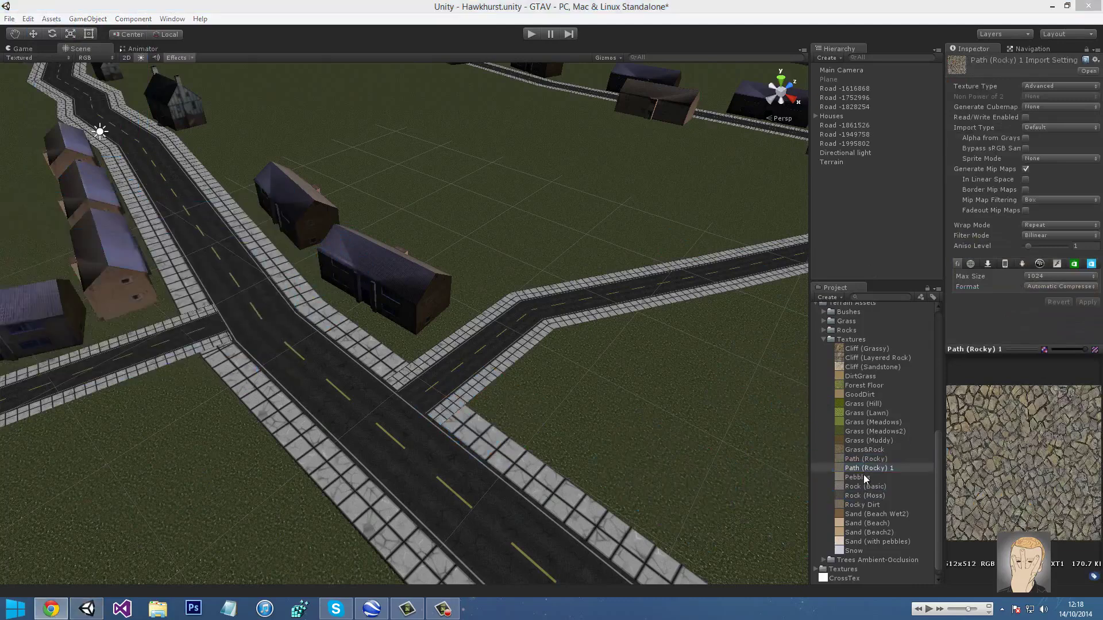
click(892, 466)
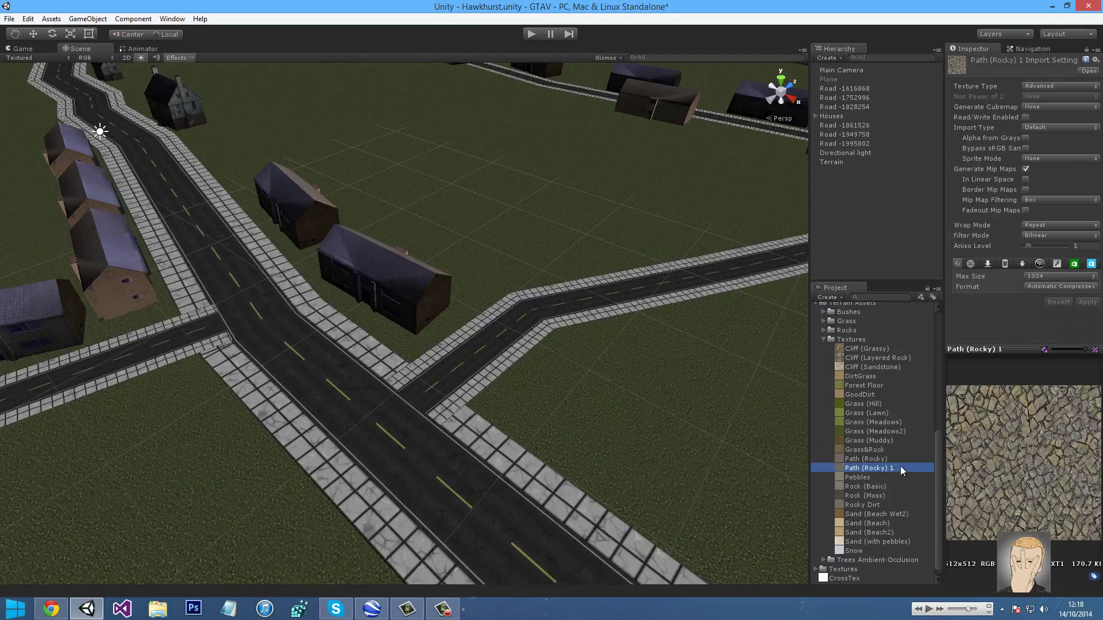
click(895, 467)
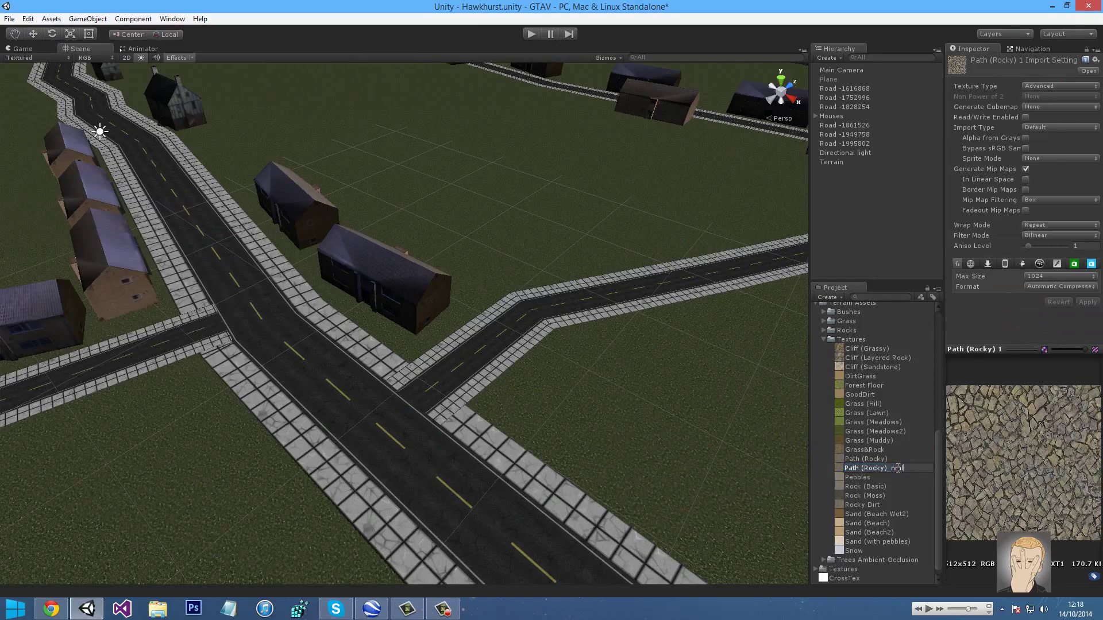
key(Return)
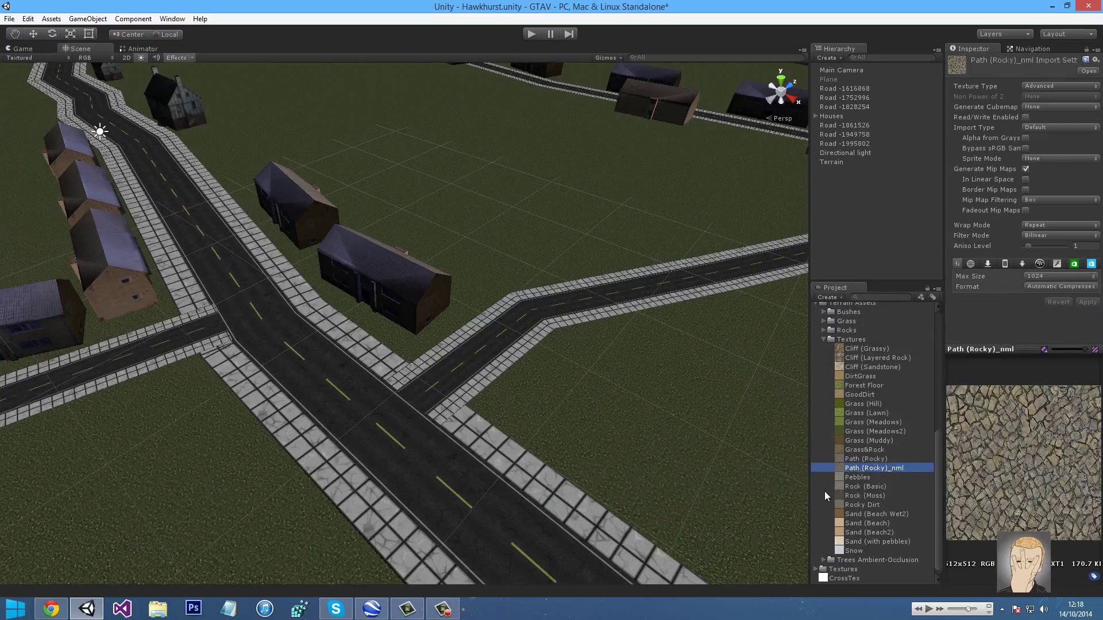
Duplicate the Rock (Moss) texture and name the copy Rock (Moss)_nml.
click(870, 496)
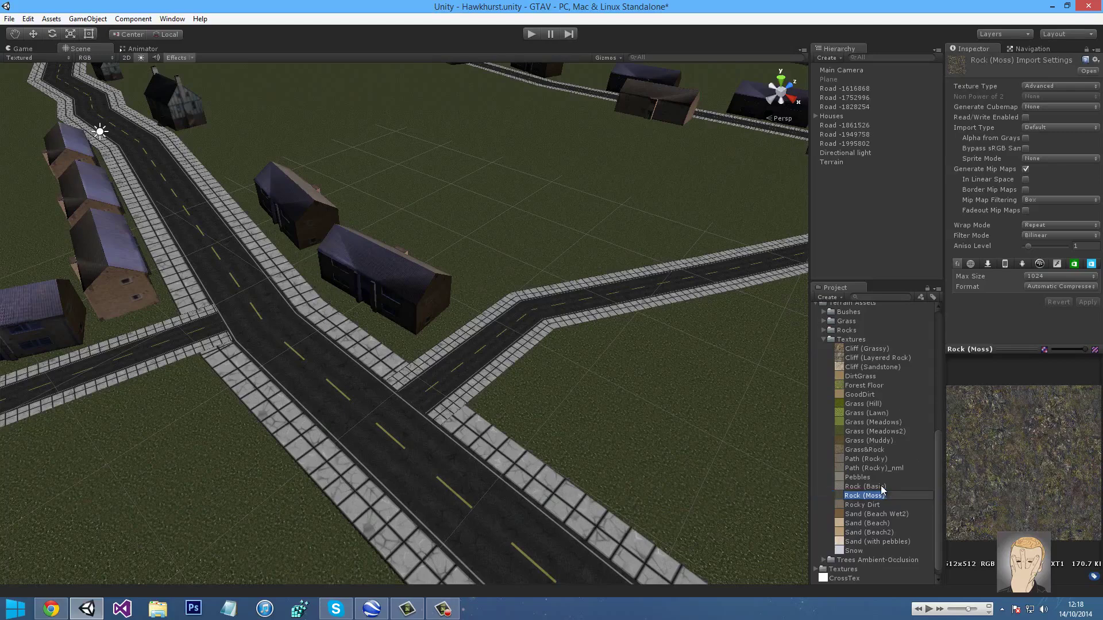
click(879, 488)
click(873, 495)
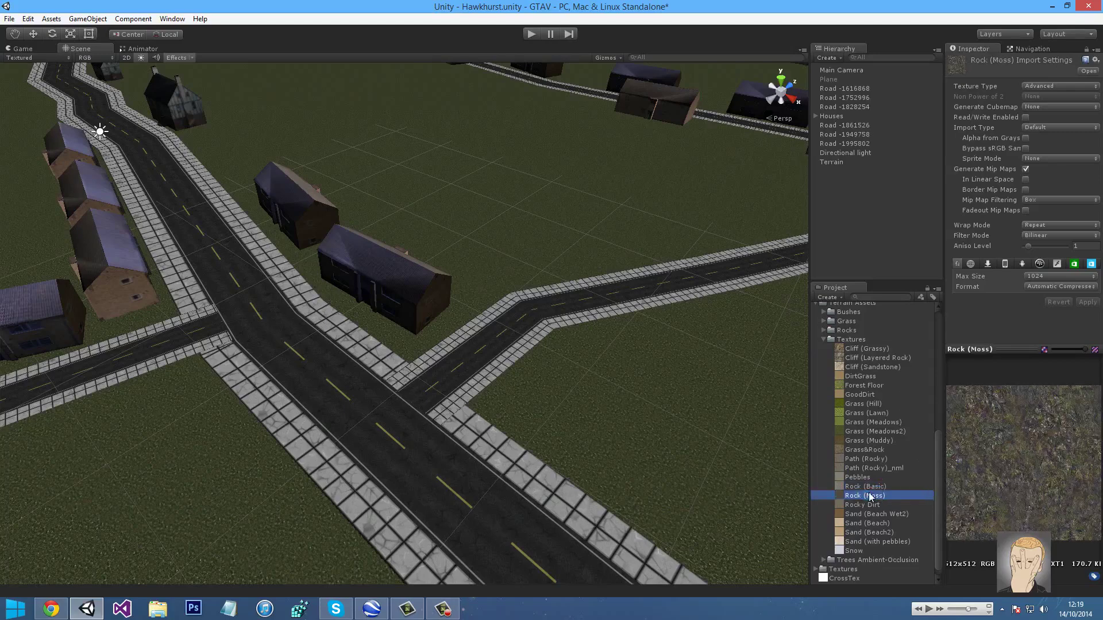
click(899, 505)
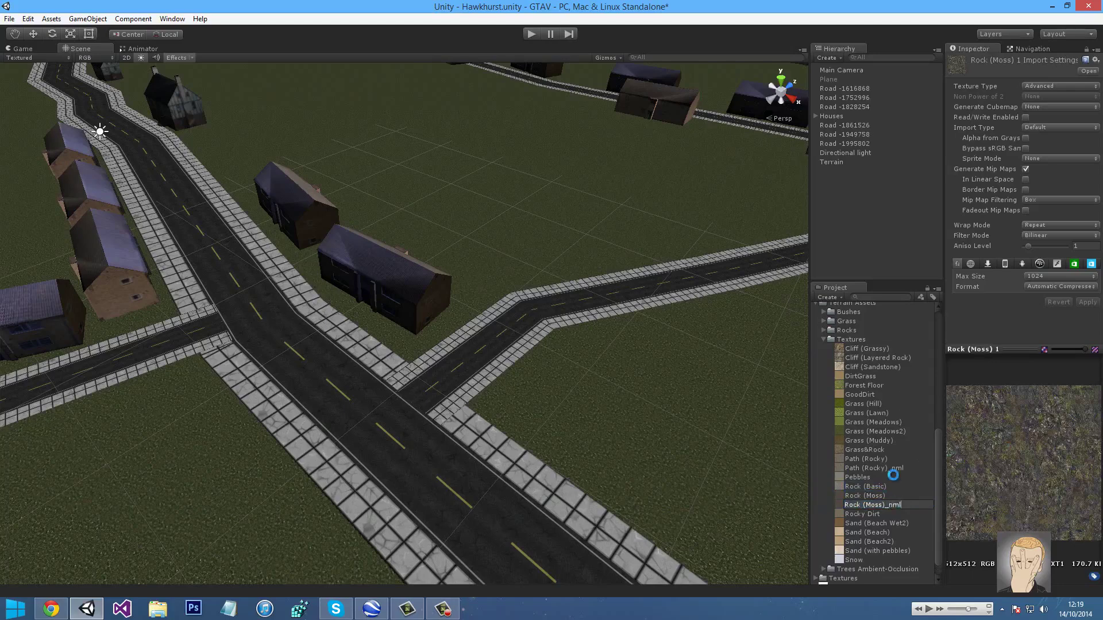
Import Path (Rocky)_nml as a normal map created from grayscale, with its bumpiness set to 0.008.
click(889, 468)
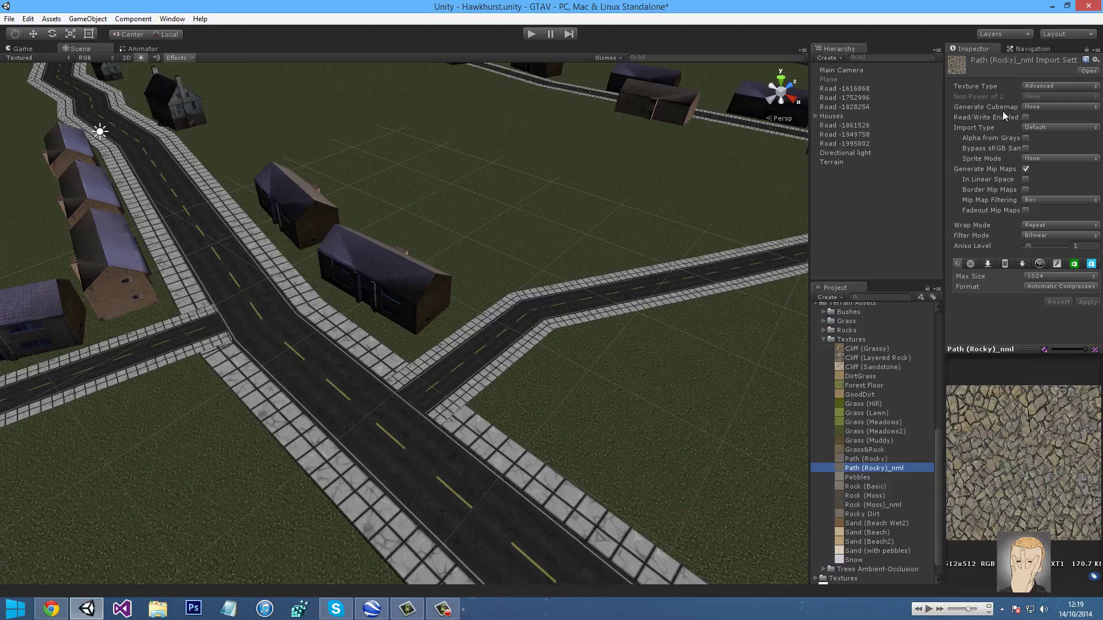
click(1029, 128)
click(1051, 152)
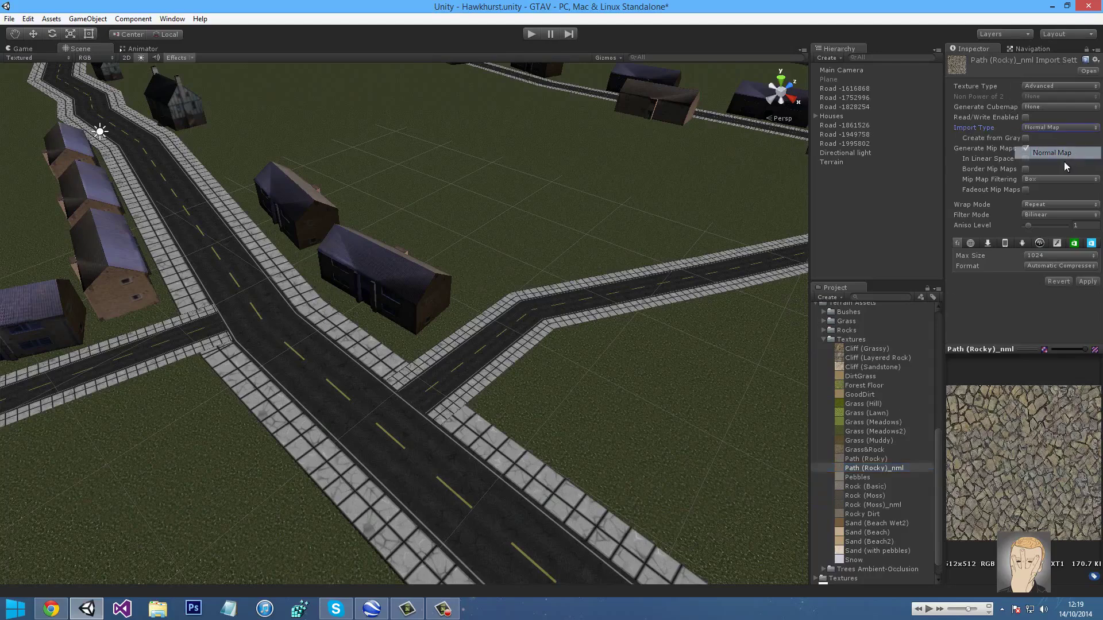
click(1025, 138)
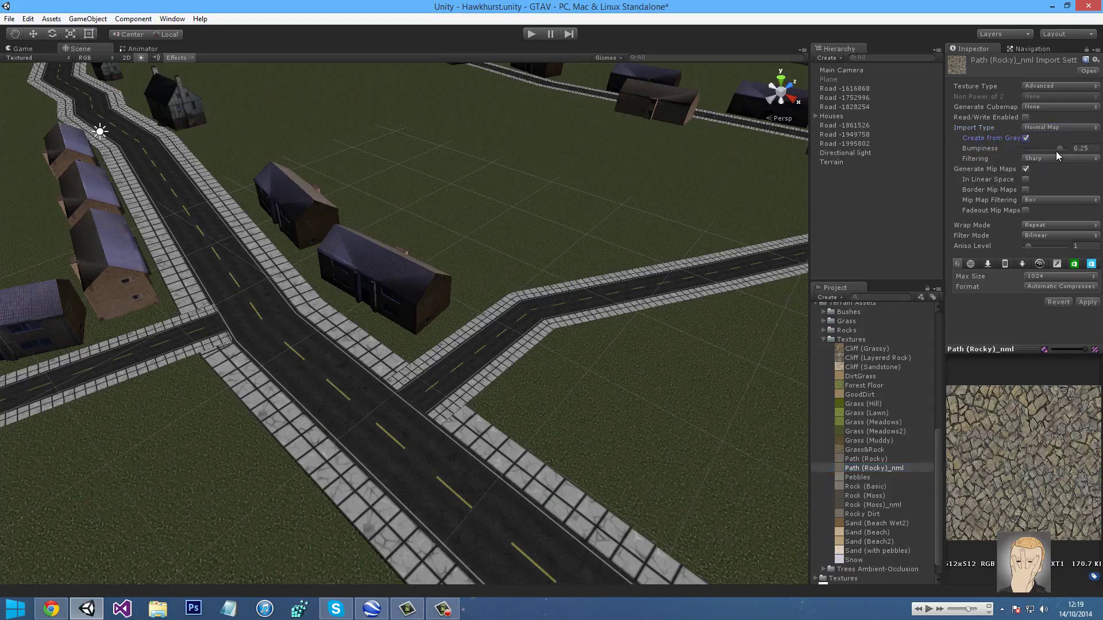
drag(1057, 149, 1024, 148)
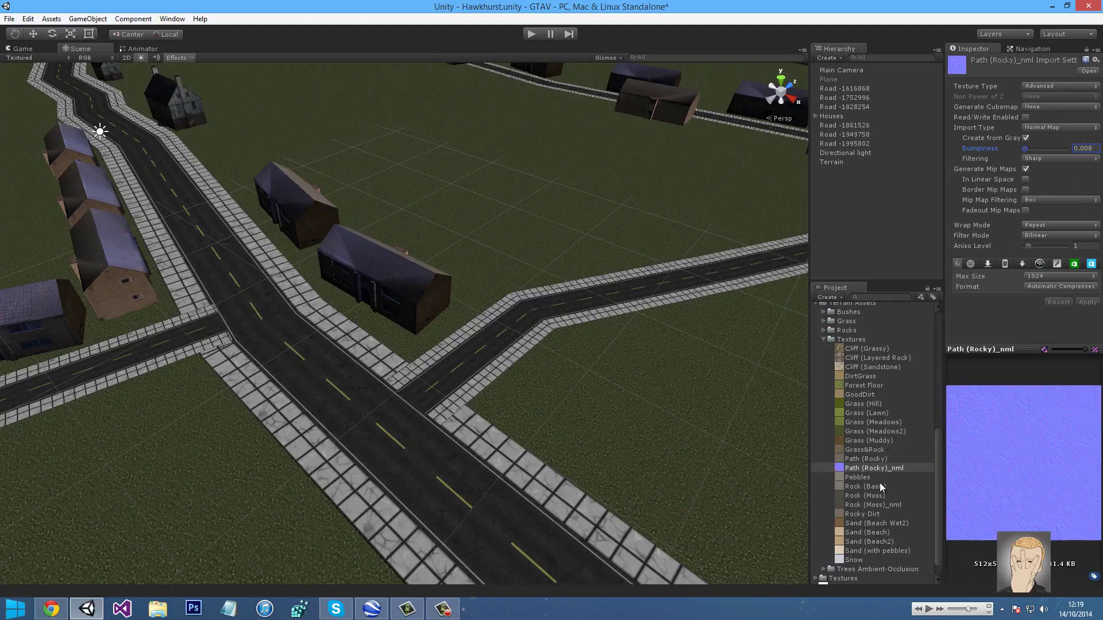
Import Rock (Moss)_nml as a normal map created from grayscale, reusing the bumpiness of Path (Rocky)_nml, and apply the settings.
click(1085, 148)
key(ctrl+c)
click(879, 505)
click(1031, 109)
click(1034, 115)
click(1042, 127)
click(1043, 152)
click(1026, 139)
click(1087, 150)
key(ctrl+v)
key(Return)
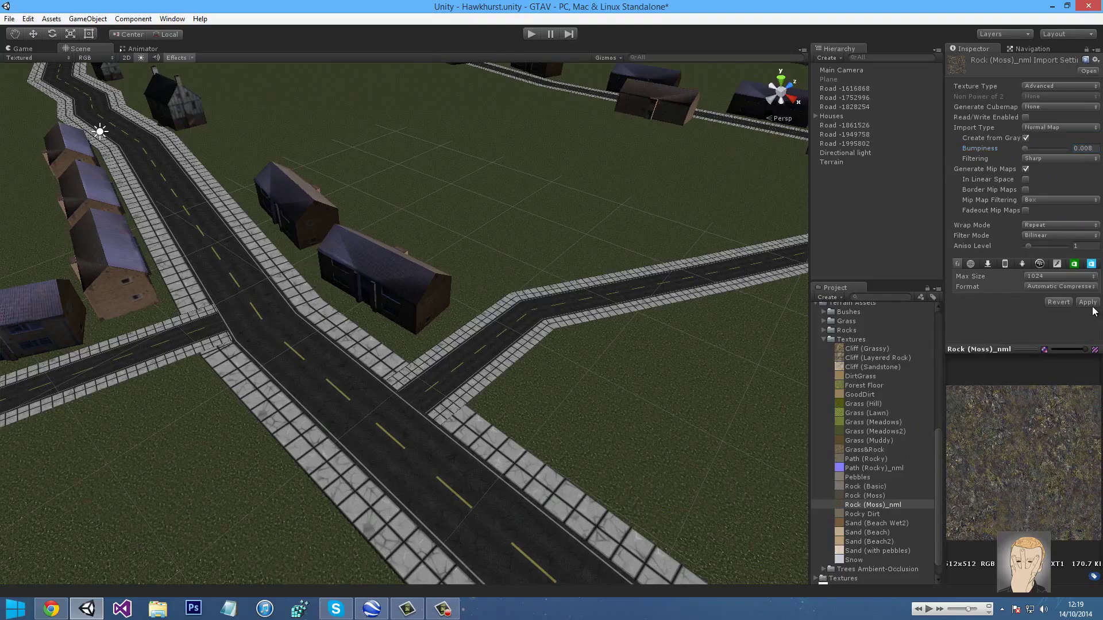
click(1093, 304)
Assign Path (Rocky)_nml to Bump 2 and Rock (Moss)_nml to Bump 3 in the terrain's custom script.
right_drag(673, 374, 640, 408)
click(640, 408)
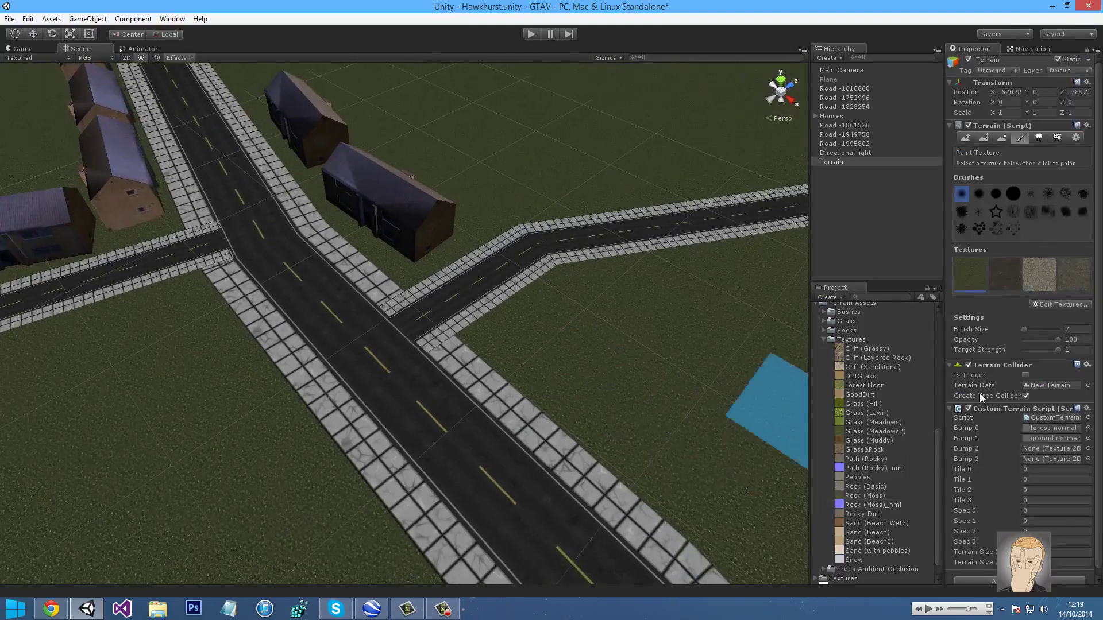
click(1052, 437)
scroll(874, 485, down, 4)
drag(873, 491, 1046, 449)
click(1046, 449)
drag(883, 525, 1046, 461)
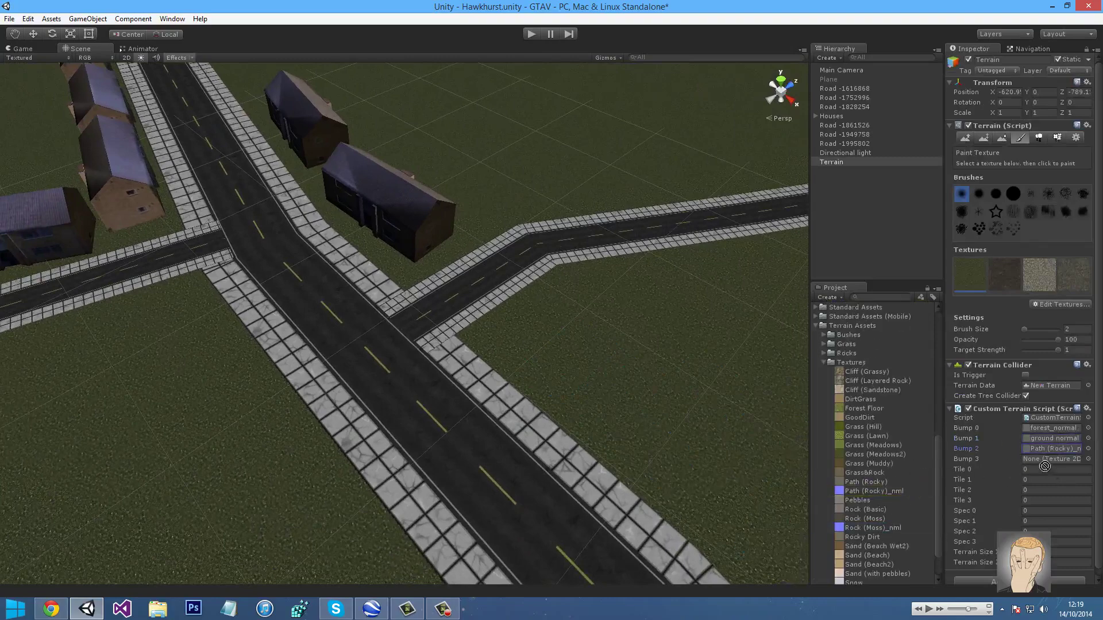
Set Tile 0 through Tile 3 to 5 in the terrain's custom script.
click(1034, 470)
text(5)
click(1034, 479)
text(5)
click(1032, 490)
text(5)
click(1031, 500)
Check the terrain's width and length in its settings, and set Terrain Size X and Z to 2000 in the custom script.
click(1034, 552)
click(1076, 137)
scroll(1055, 280, down, 3)
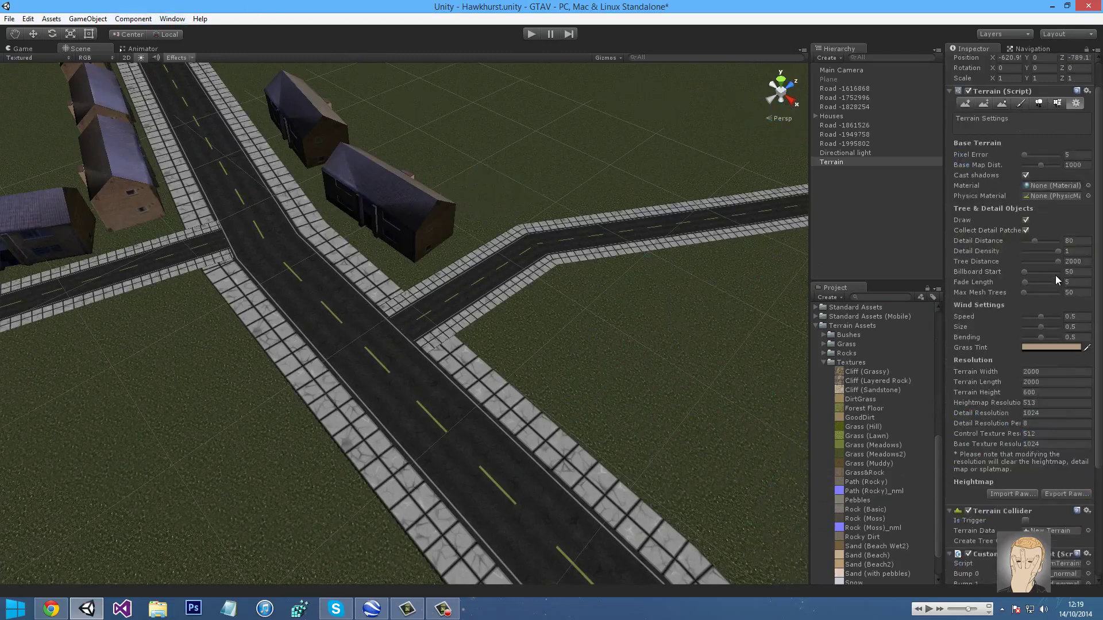
scroll(1037, 223, down, 10)
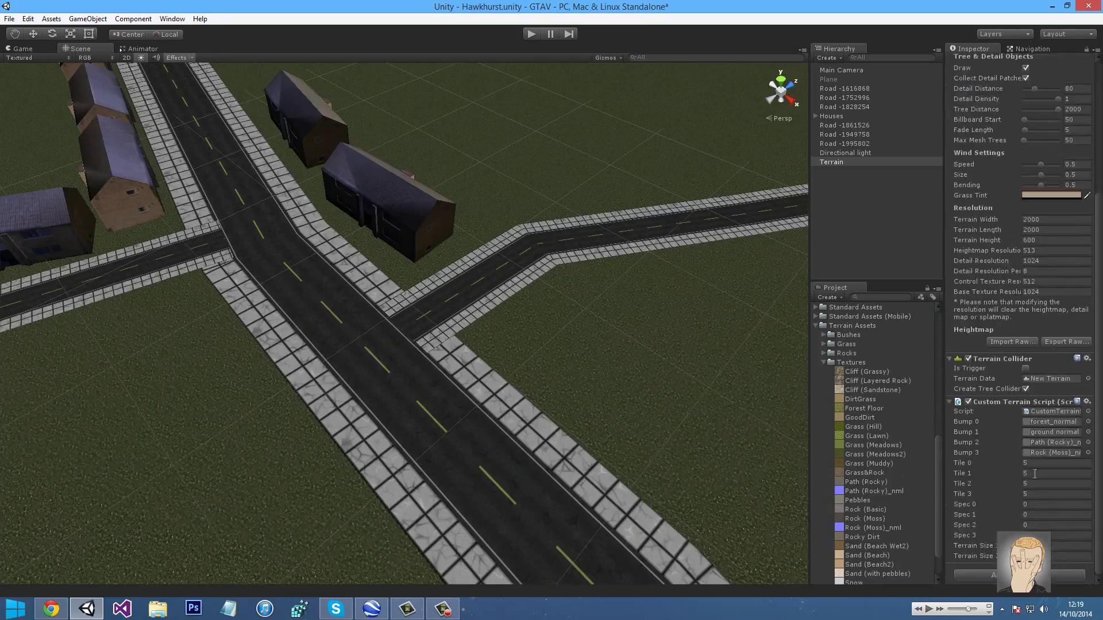
click(1039, 545)
key(Tab)
click(855, 245)
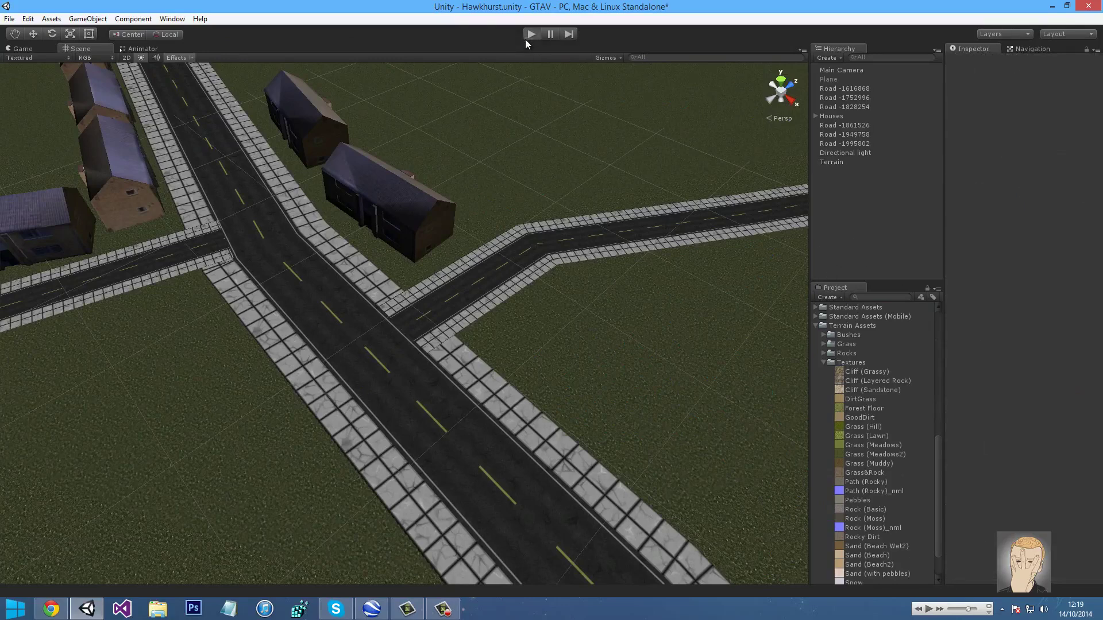
Run the scene and examine the terrain's ground texture up close in the Scene view.
key(ctrl+p)
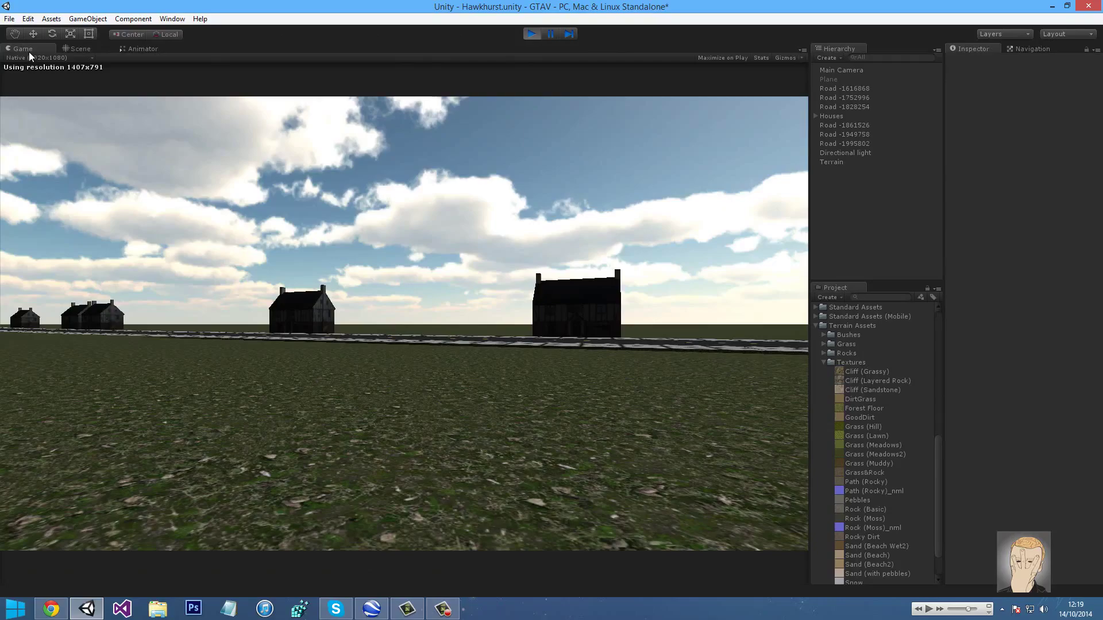
click(76, 48)
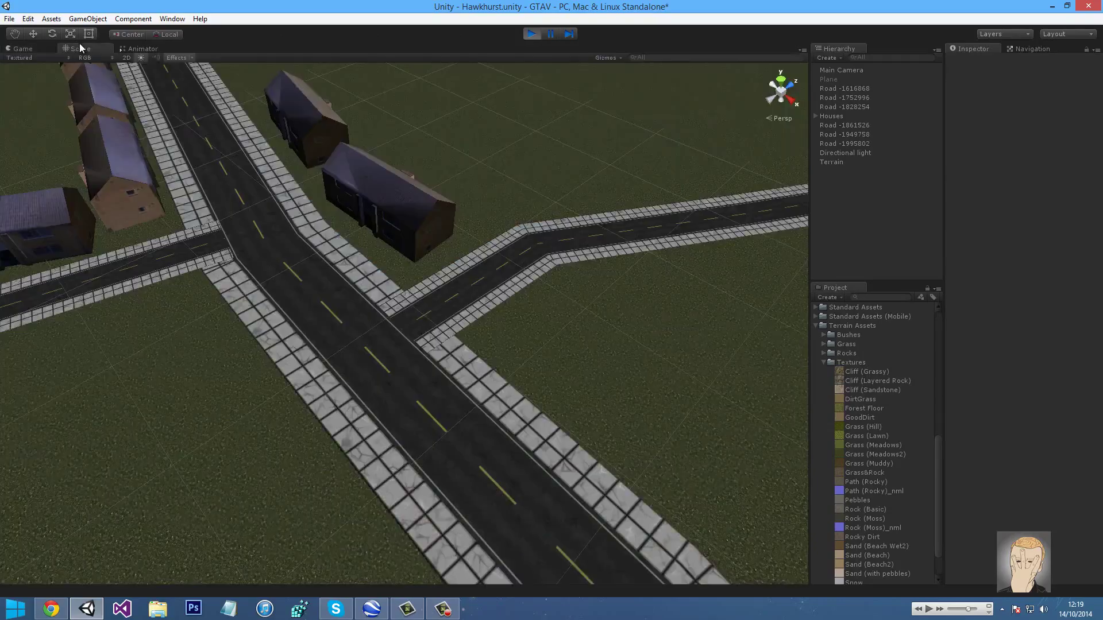
right_drag(193, 152, 522, 126)
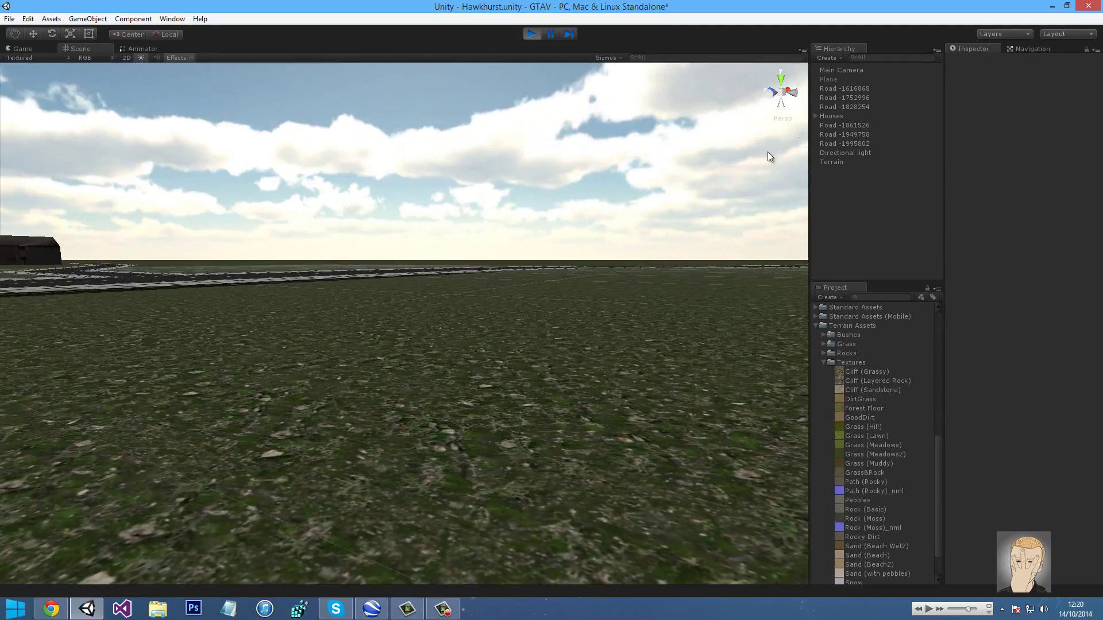
Try rotating the directional light about its X axis, undo the rotation, and stop the running scene.
double_click(827, 152)
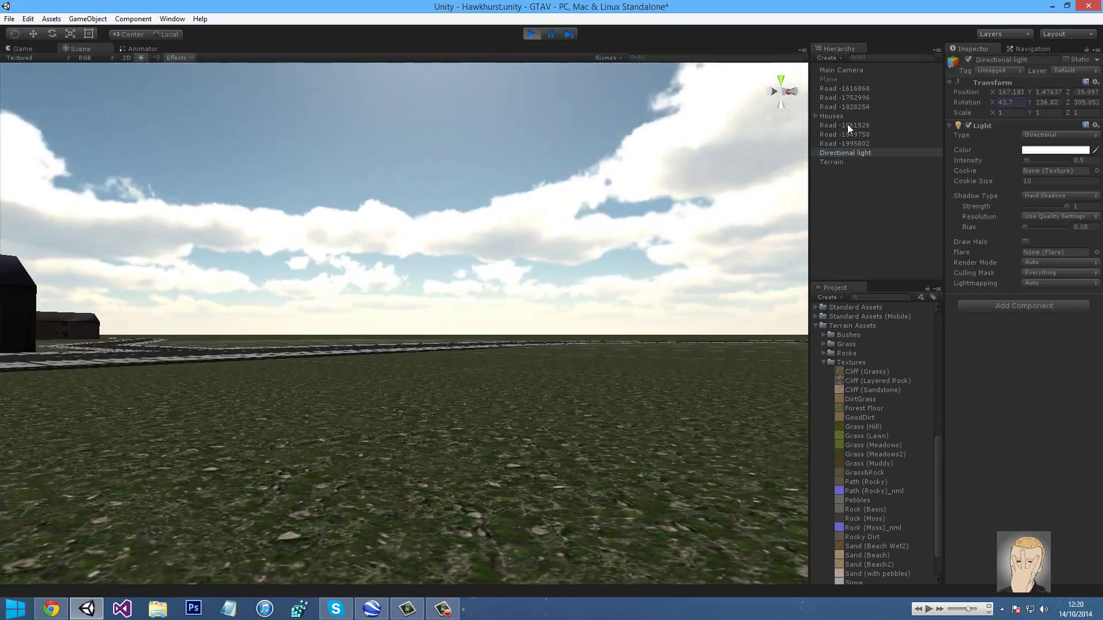
drag(835, 126, 187, 227)
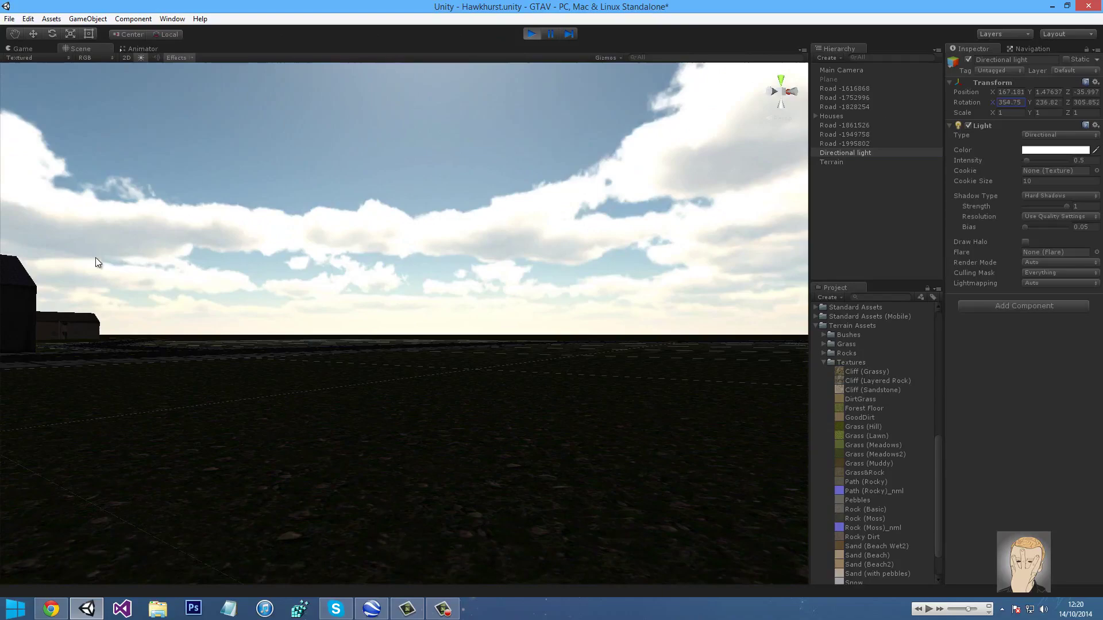
right_drag(150, 252, 529, 280)
key(ctrl+z)
click(532, 36)
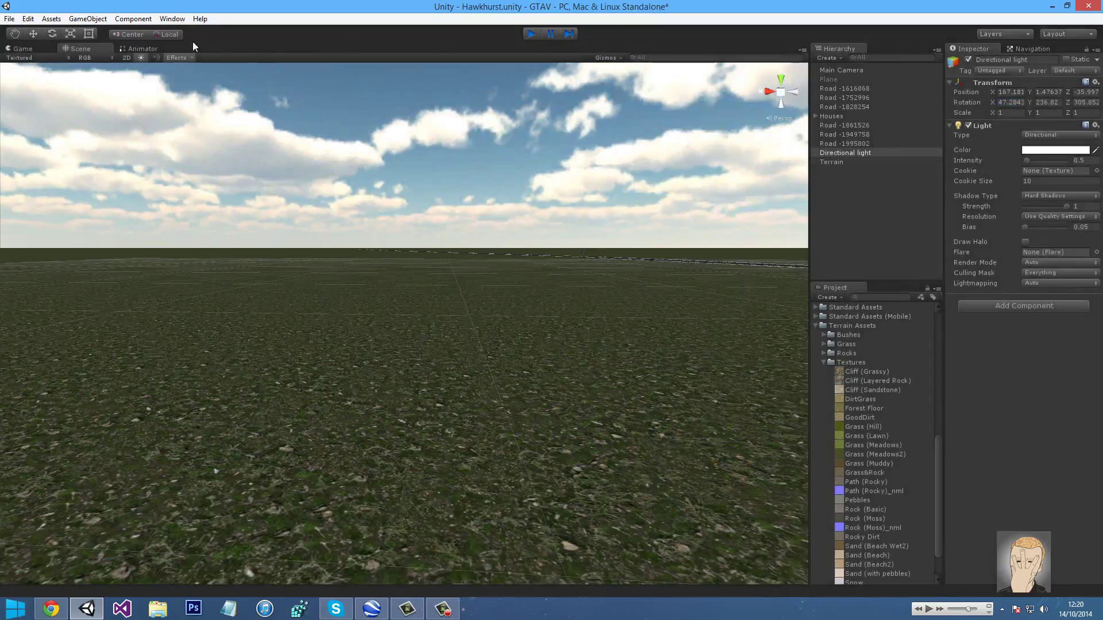
Set the size of the terrain's first texture to 2 by 2 and apply it.
right_drag(407, 232, 543, 281)
click(545, 285)
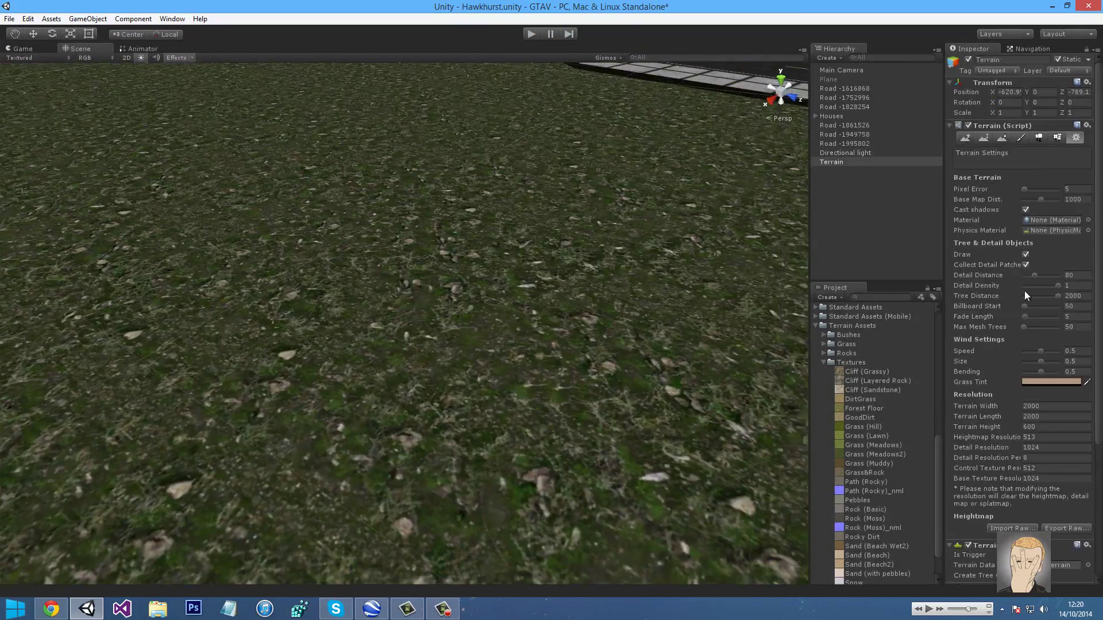
click(967, 138)
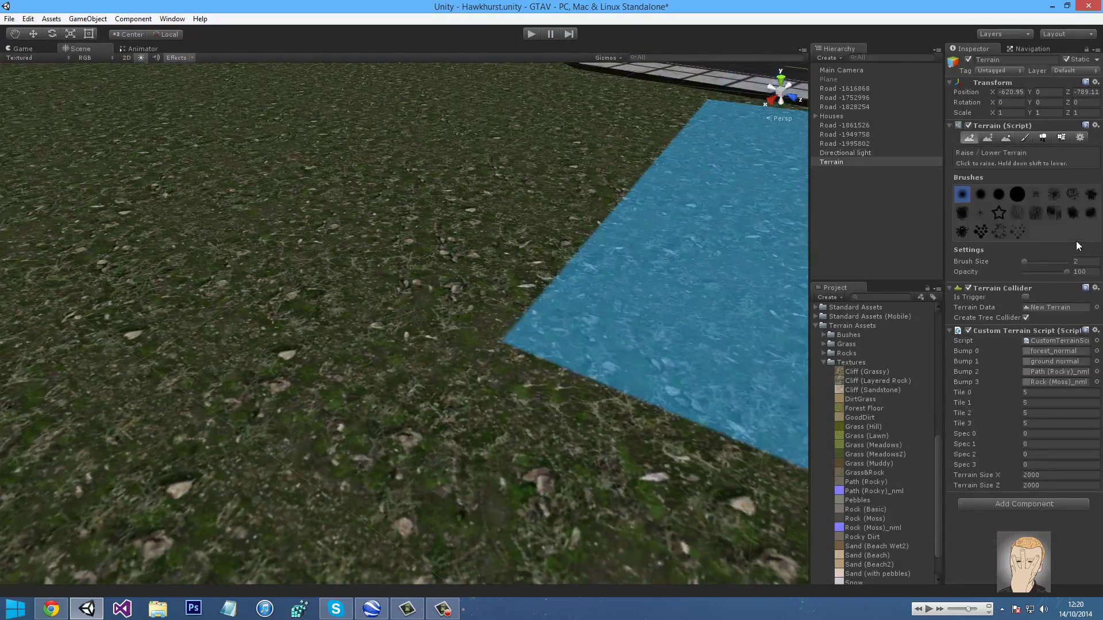
click(1024, 141)
click(1061, 305)
click(1055, 317)
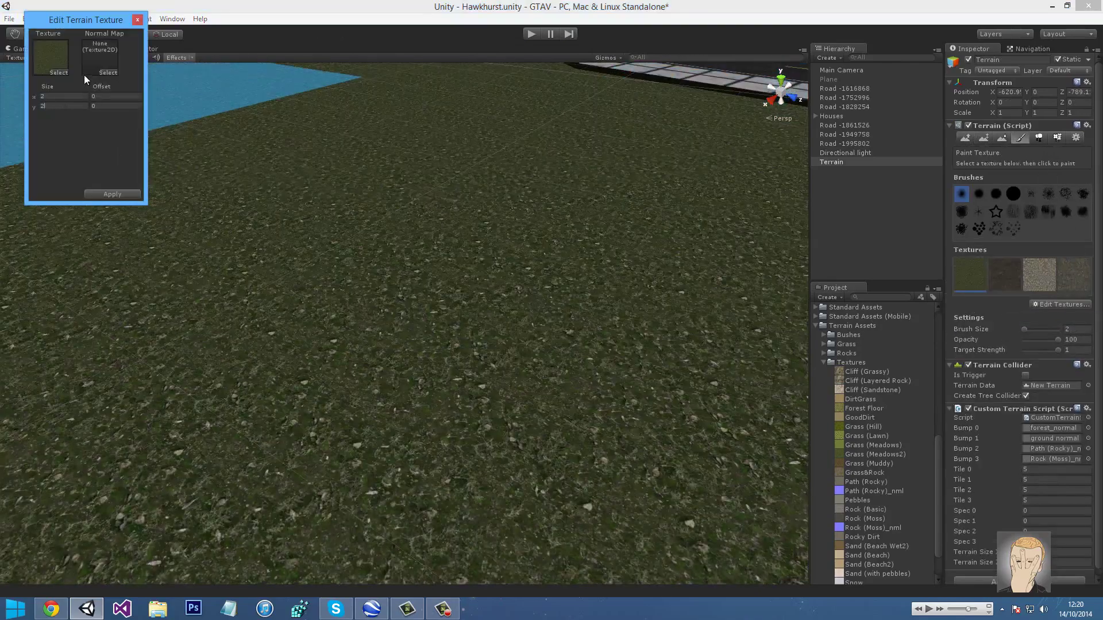
click(112, 194)
Set Tile 0 to 2 in the terrain's custom script.
click(1005, 274)
click(1028, 471)
text(2)
click(1057, 305)
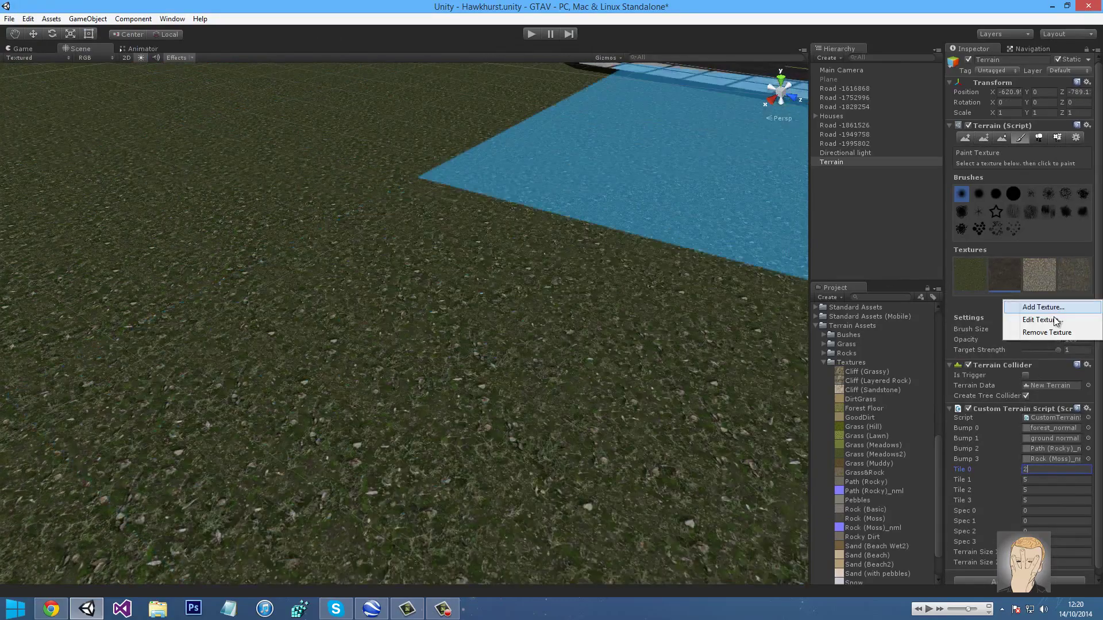
Paint the Path (Rocky) texture along the edge of the side road with a brush of size 1.
right_drag(689, 268, 581, 362)
key(s)
alt+drag(581, 362, 699, 356)
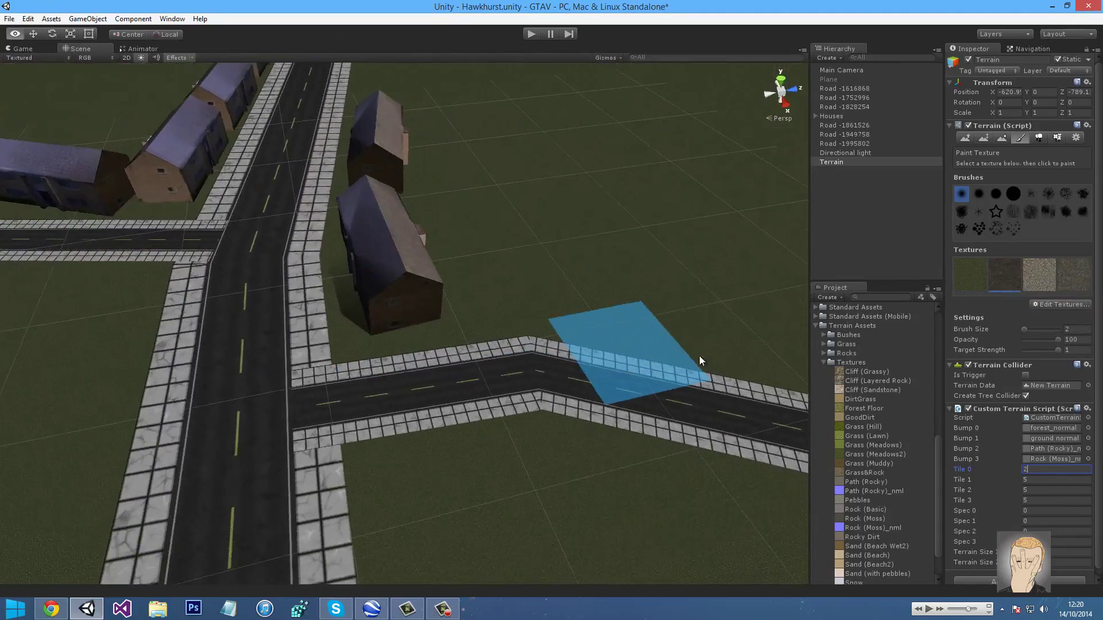
click(1025, 327)
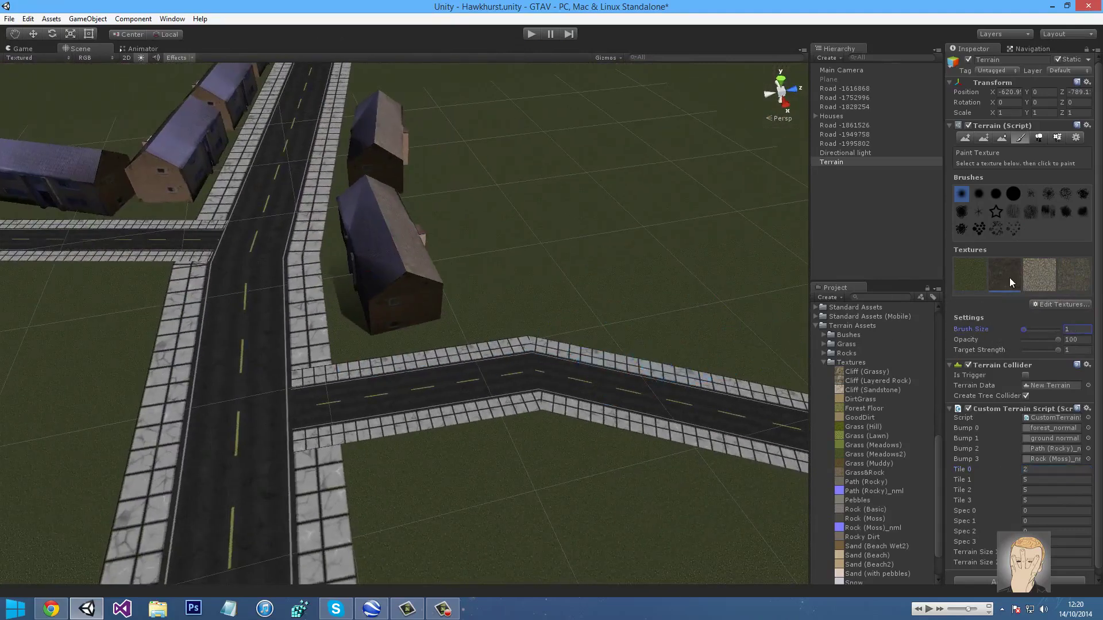
click(1041, 278)
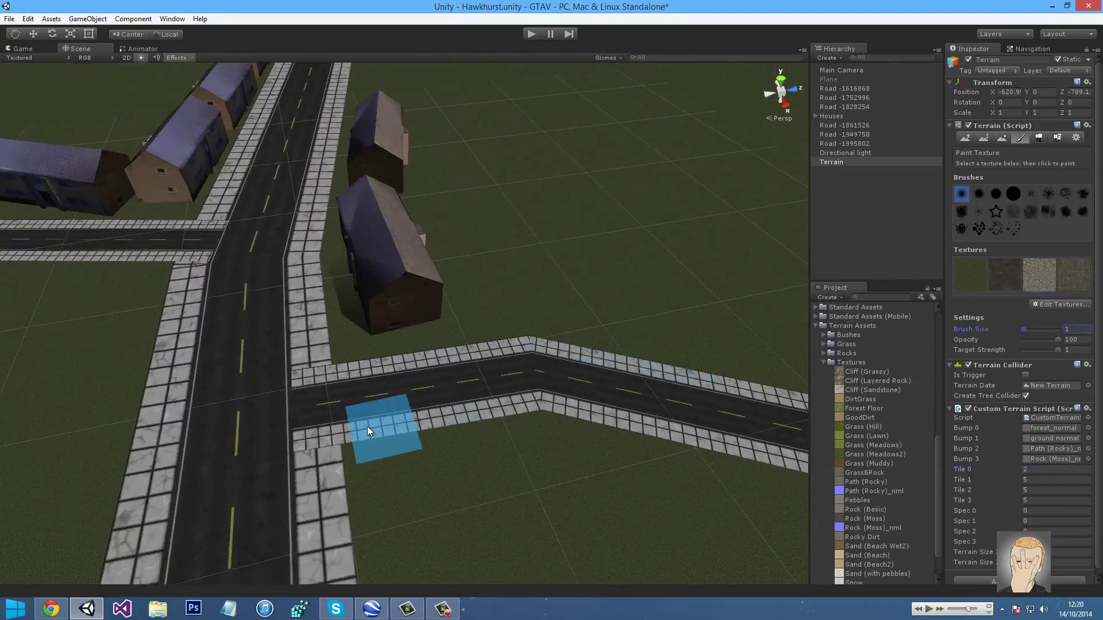
mouse_move(360, 432)
mouse_down()
mouse_move(343, 429)
mouse_move(712, 421)
mouse_move(563, 333)
mouse_up()
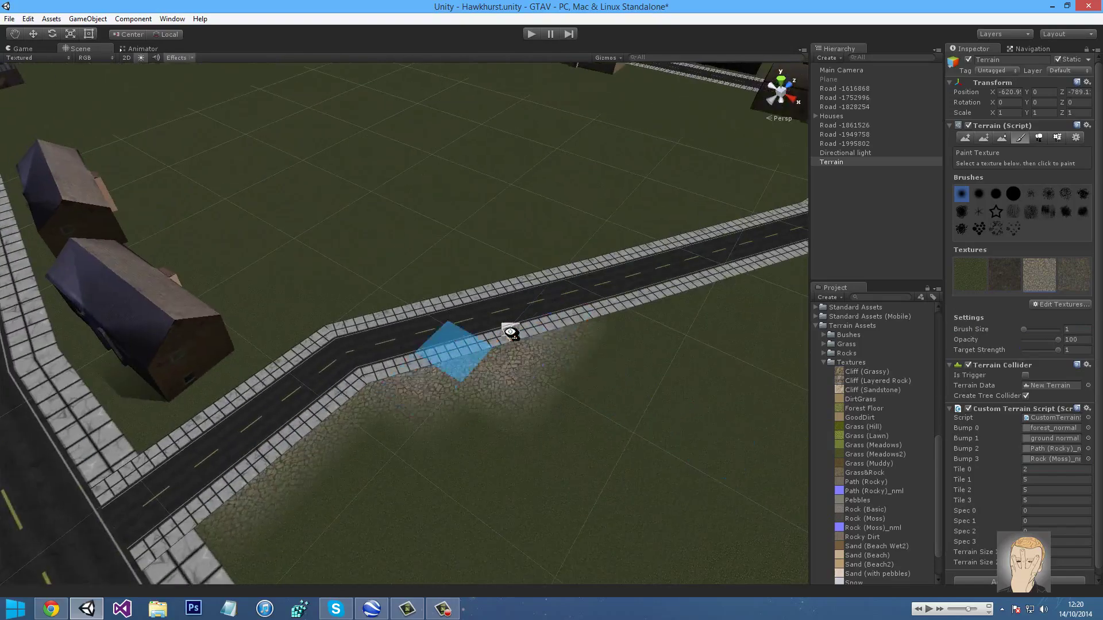
alt+drag(448, 361, 520, 326)
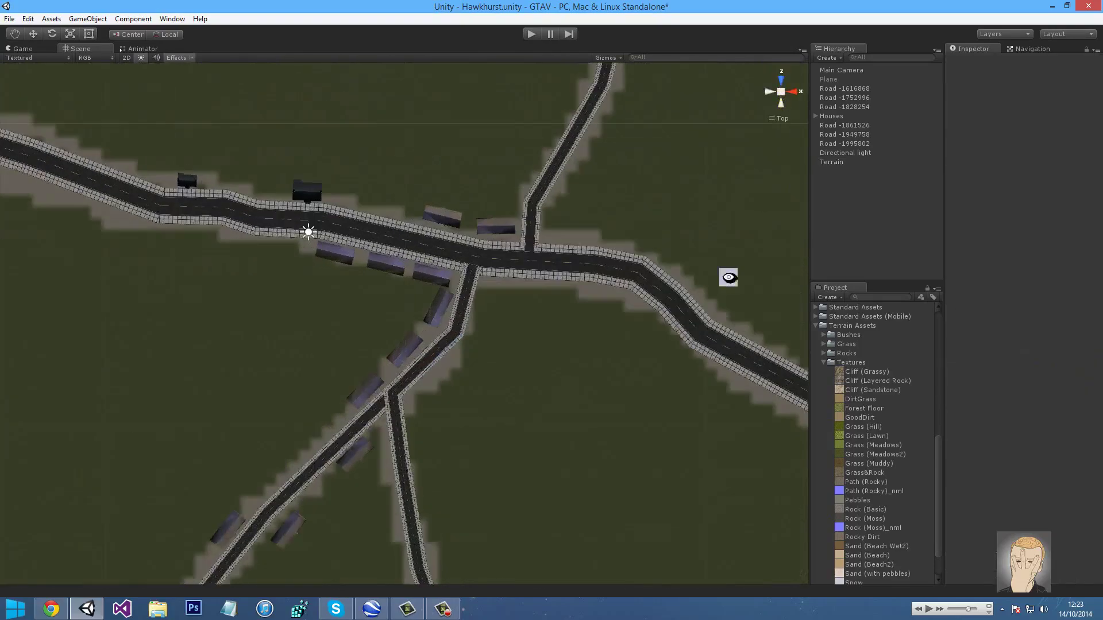
Select the terrain and start adding a new tree type to its tree placement tool.
alt+drag(678, 258, 495, 278)
scroll(673, 408, up, 5)
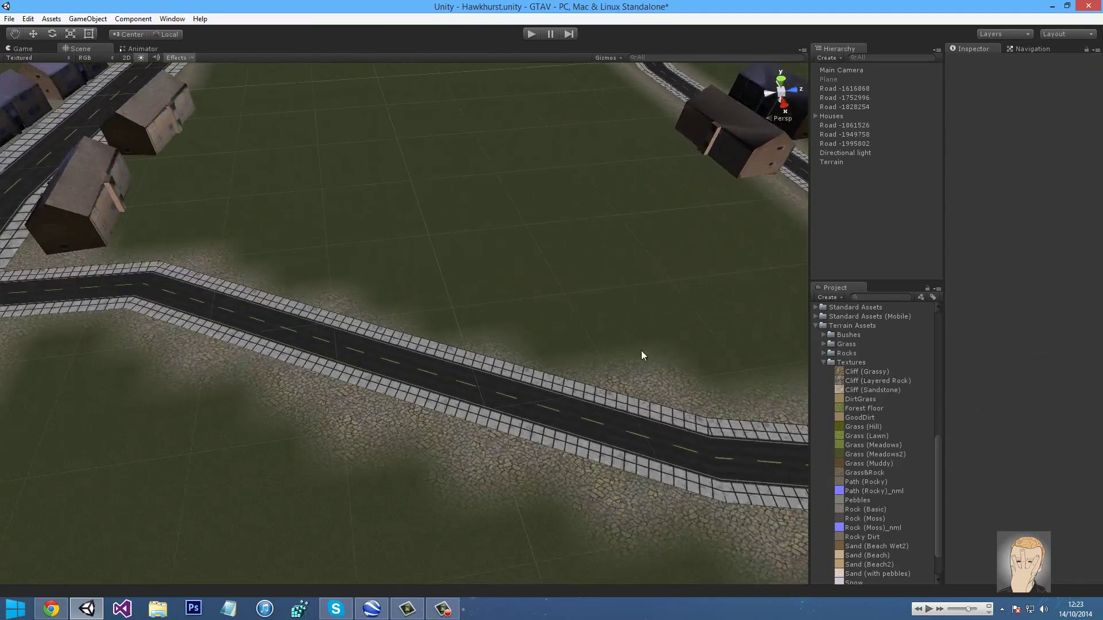
click(690, 291)
click(1038, 138)
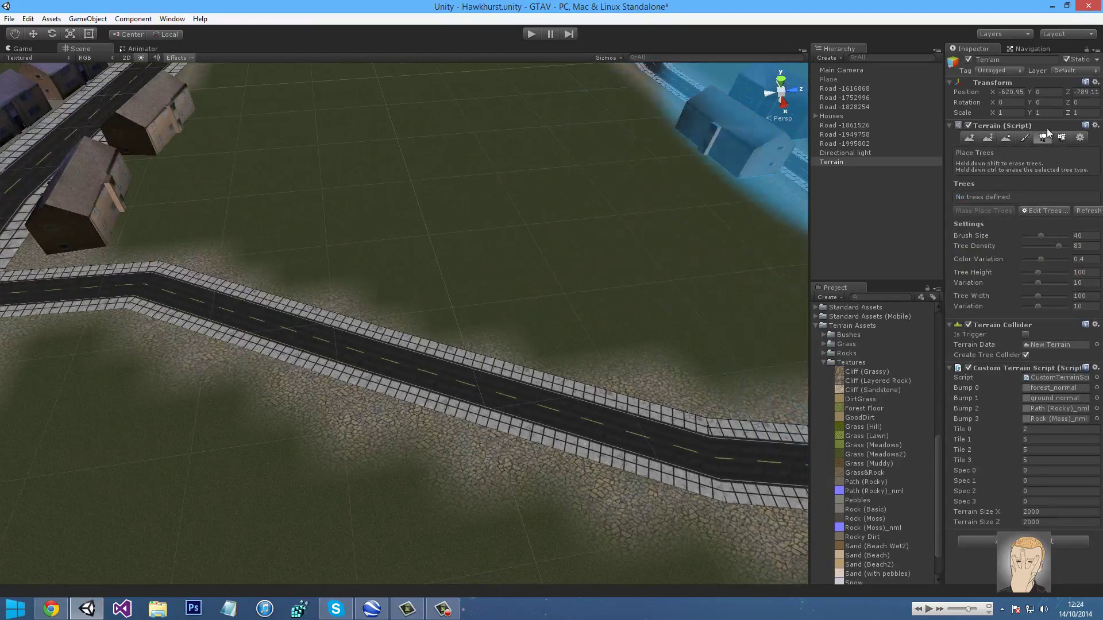
click(1031, 210)
click(1032, 213)
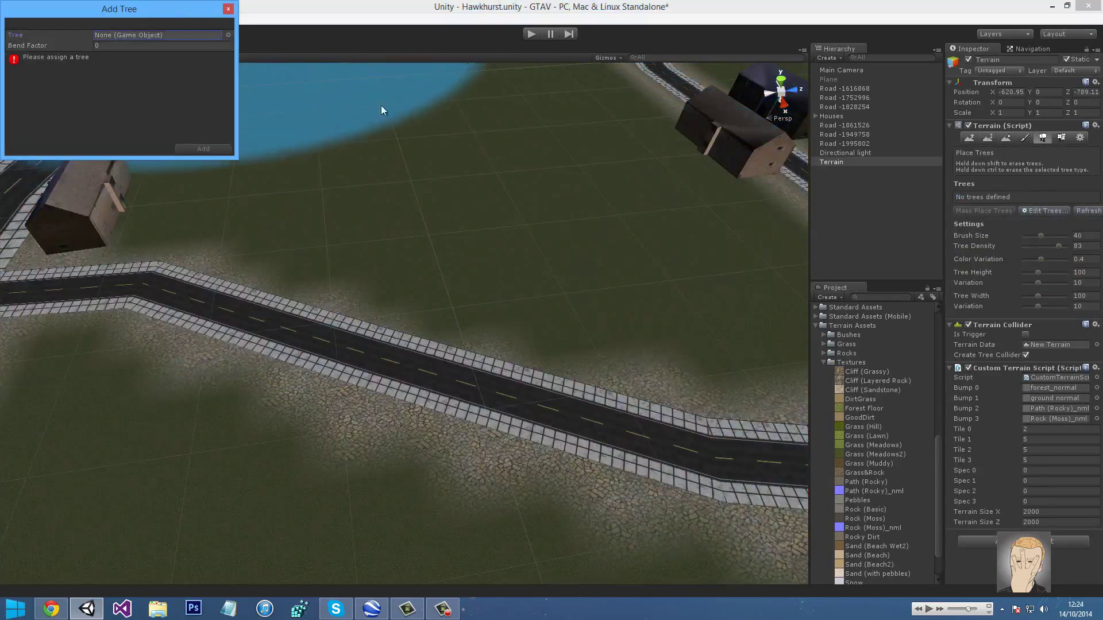
Browse the available game objects and assign Fern as the new tree.
click(227, 35)
scroll(683, 329, down, 1)
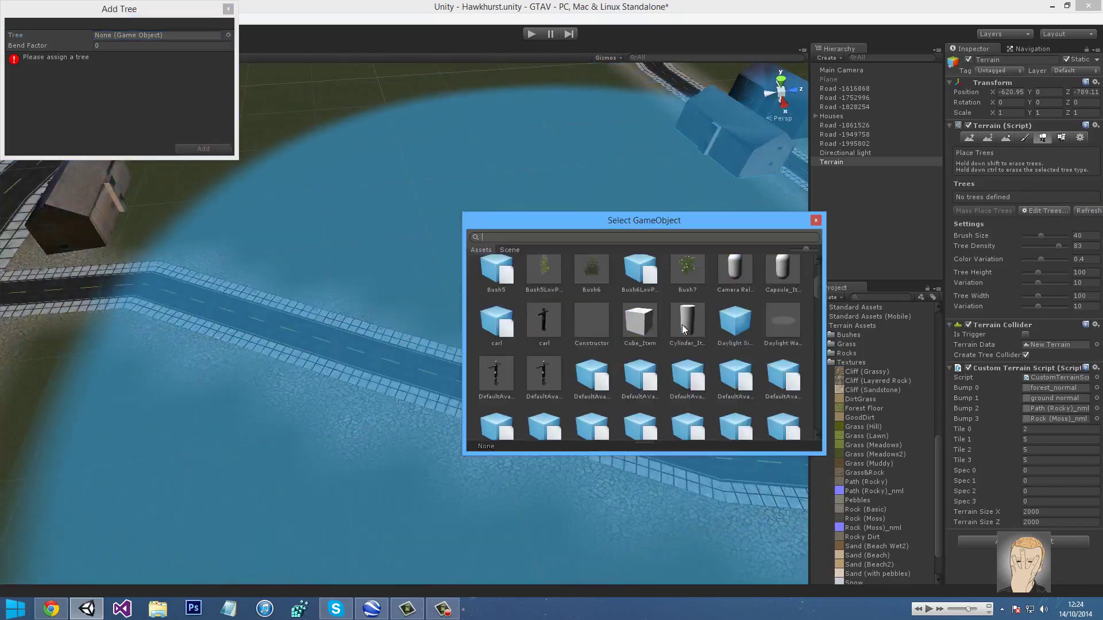
scroll(662, 307, up, 3)
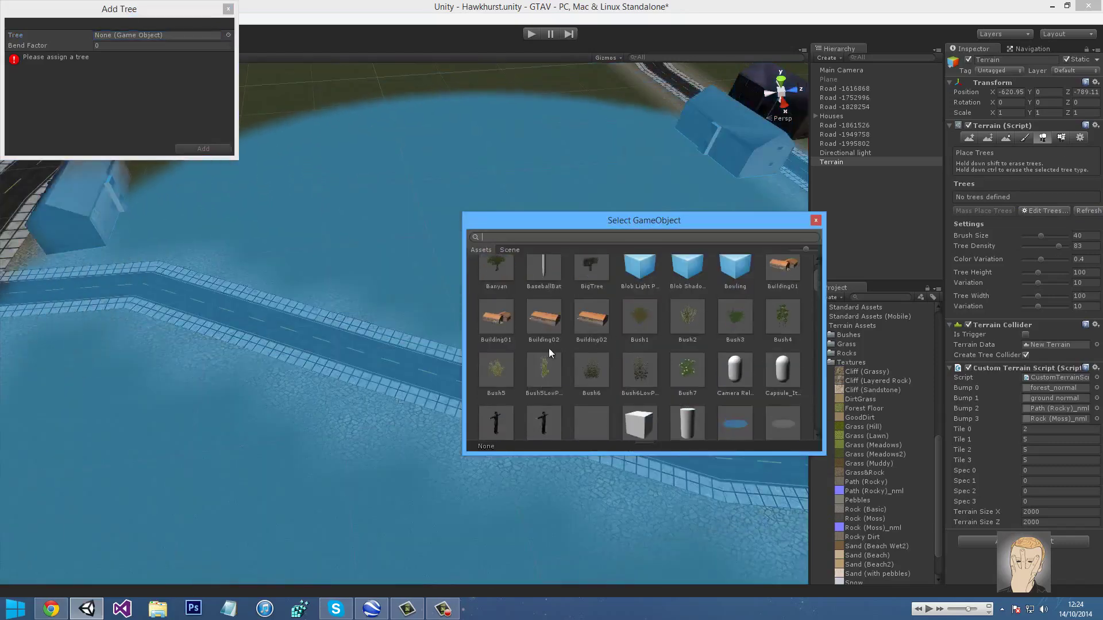
scroll(795, 313, down, 5)
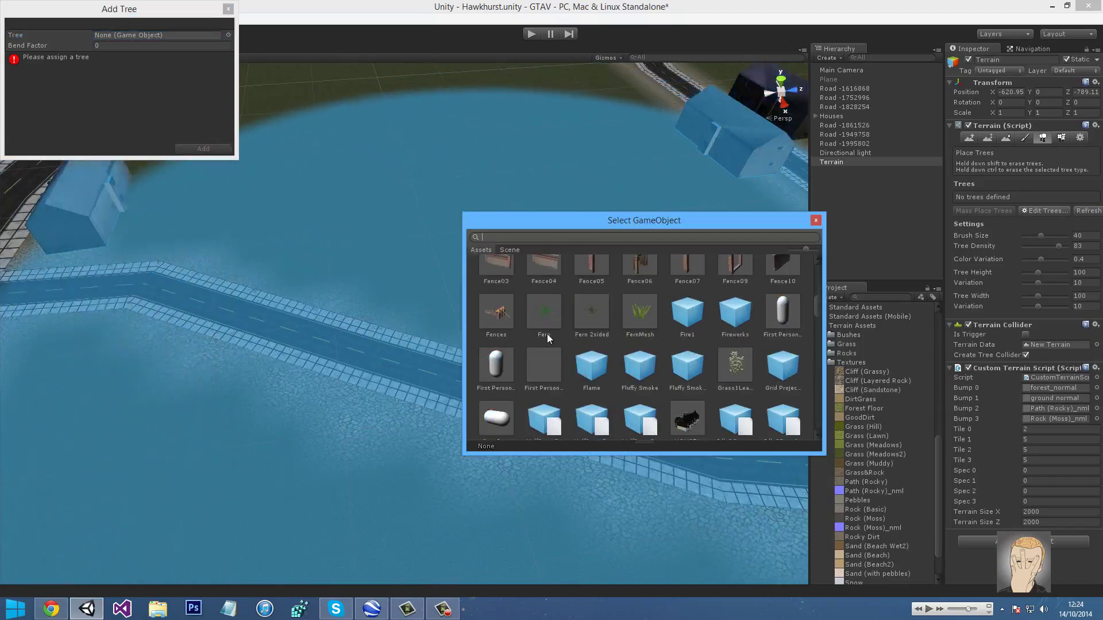
scroll(591, 322, down, 5)
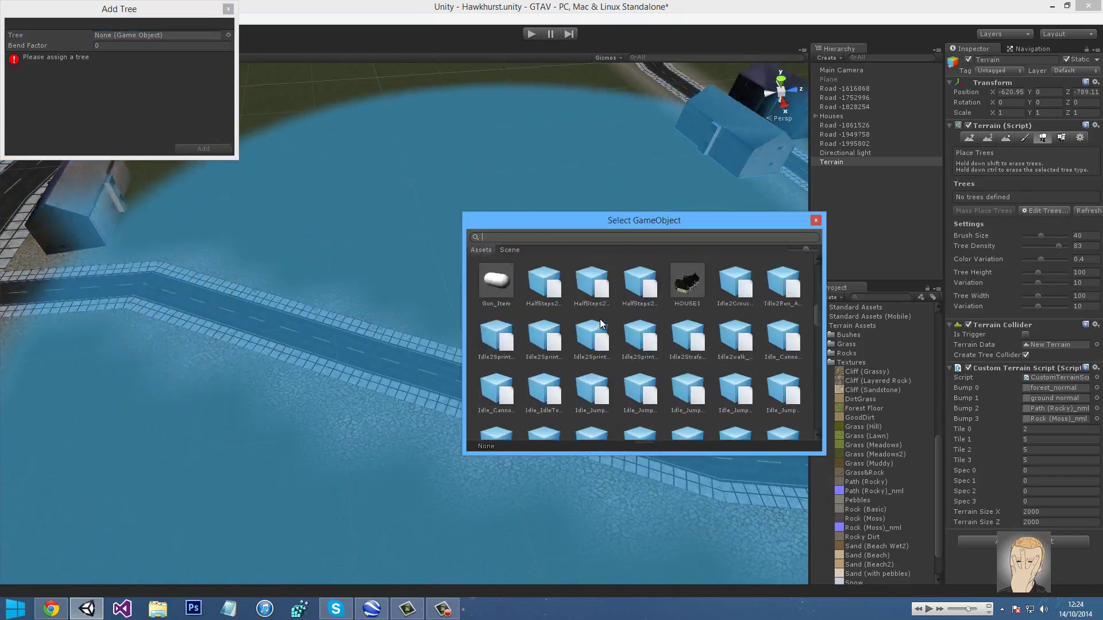
scroll(600, 319, up, 5)
double_click(556, 280)
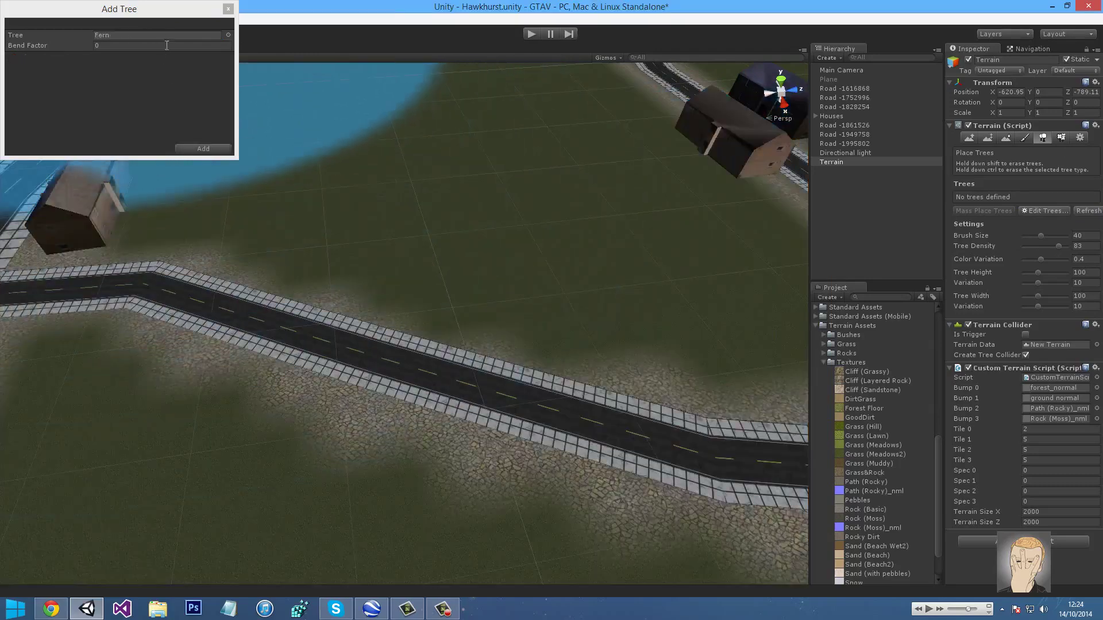
Find the Trees folder of the Demoscene in the ats Package project assets.
click(166, 36)
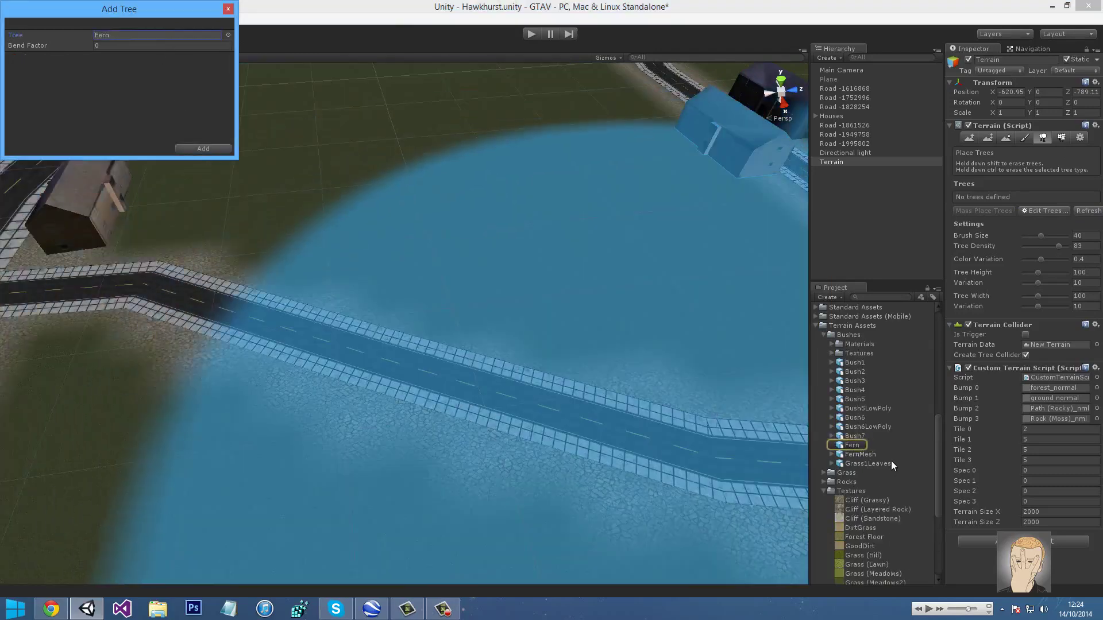
click(823, 334)
scroll(823, 359, up, 8)
click(831, 363)
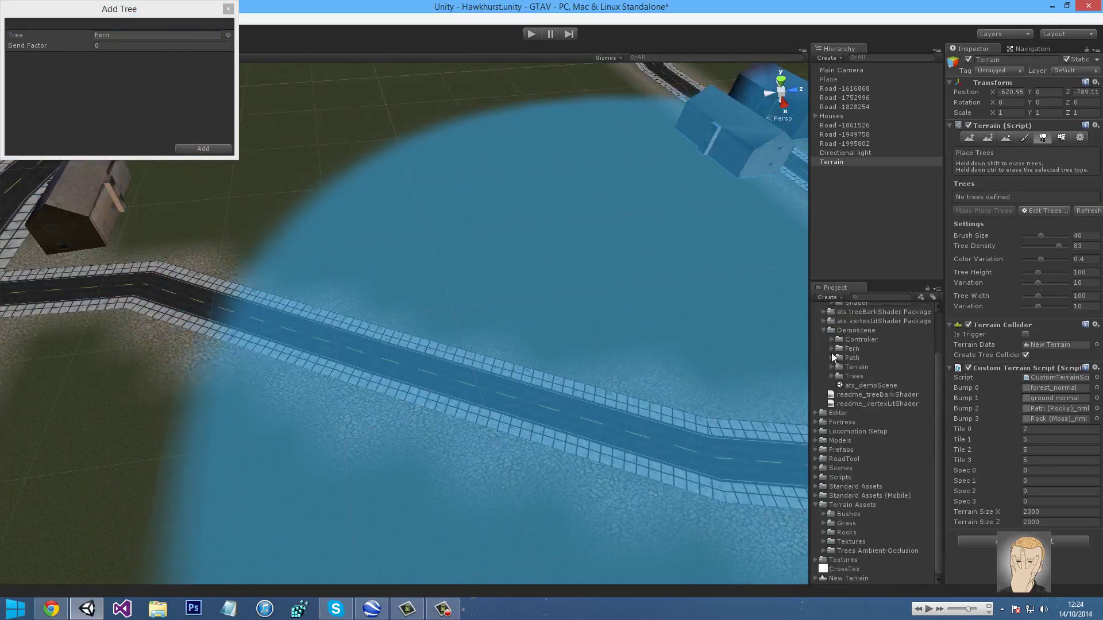
click(829, 348)
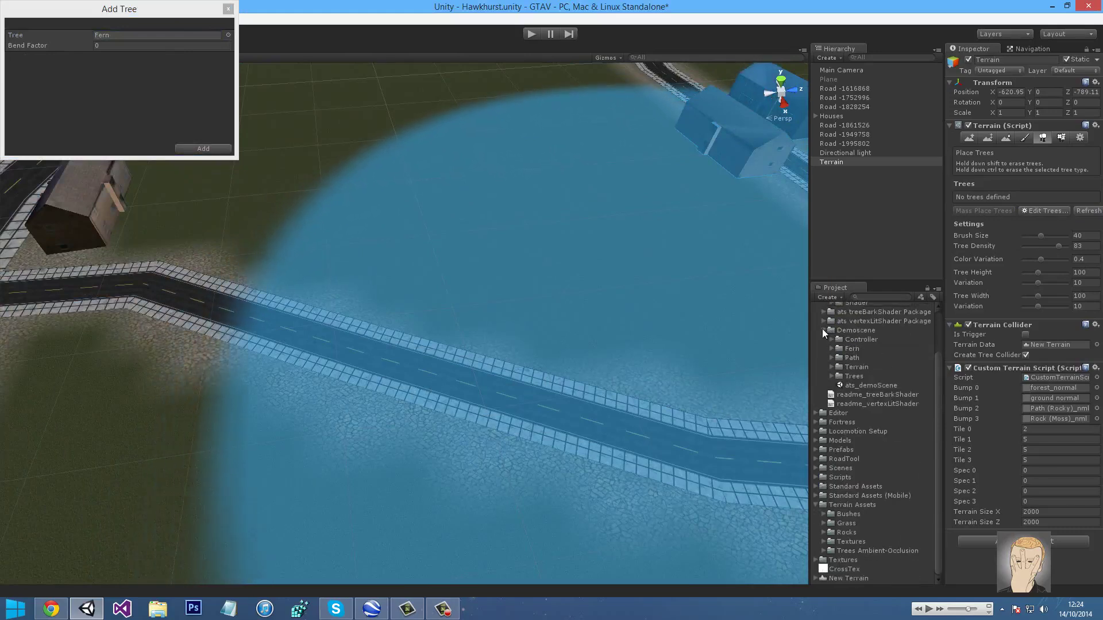
click(823, 330)
click(824, 347)
click(823, 374)
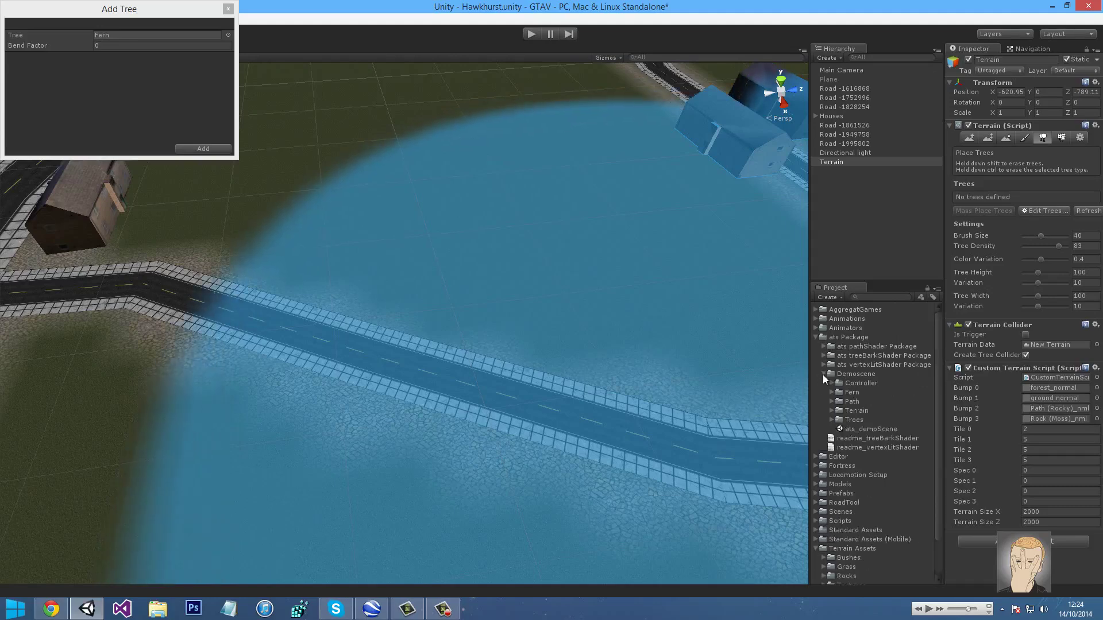
click(833, 419)
click(835, 447)
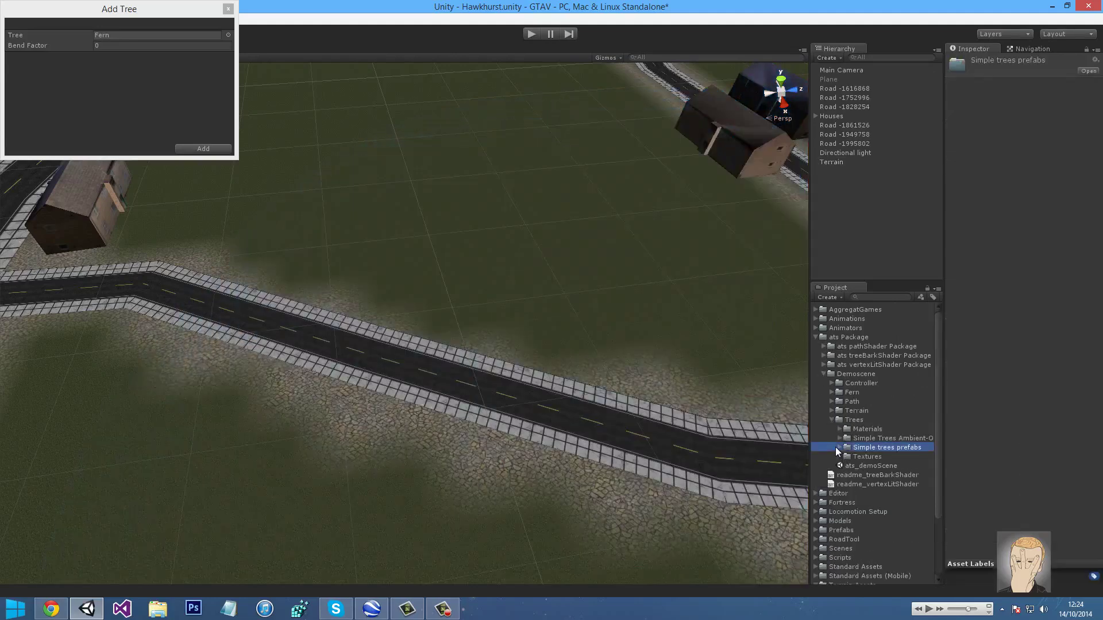
Preview the Scots pine prefabs and the ambient-occlusion pine models in the Demoscene's Trees folder.
click(840, 447)
click(866, 458)
click(873, 466)
click(883, 476)
click(841, 439)
click(865, 448)
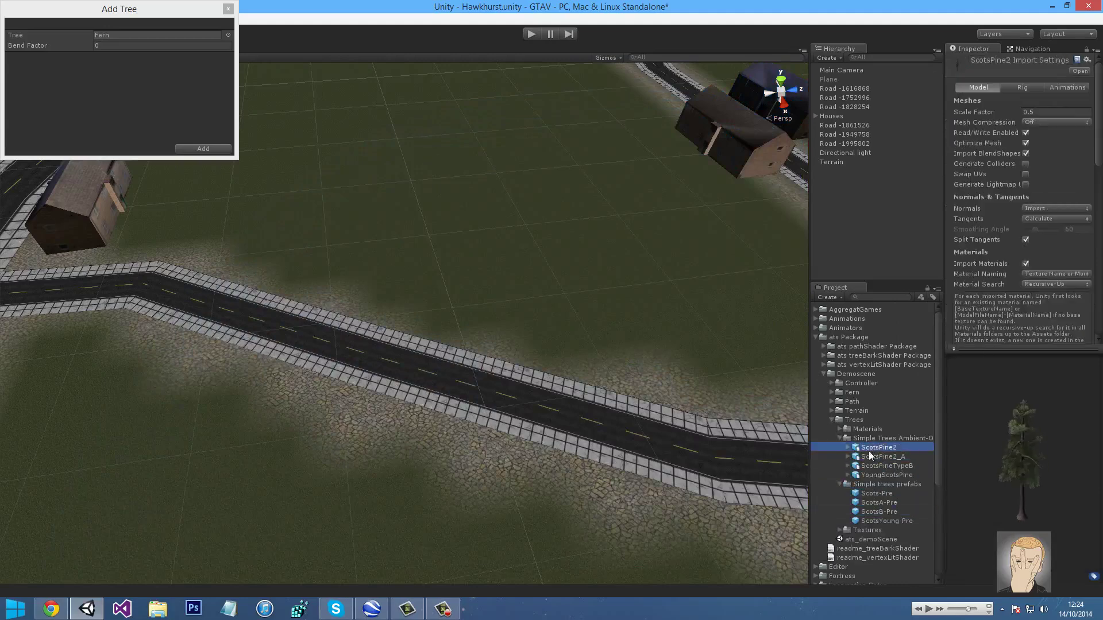
Assign the ScotsYoung-Pre prefab as the new tree and add it to the terrain's tree types.
click(841, 439)
click(880, 483)
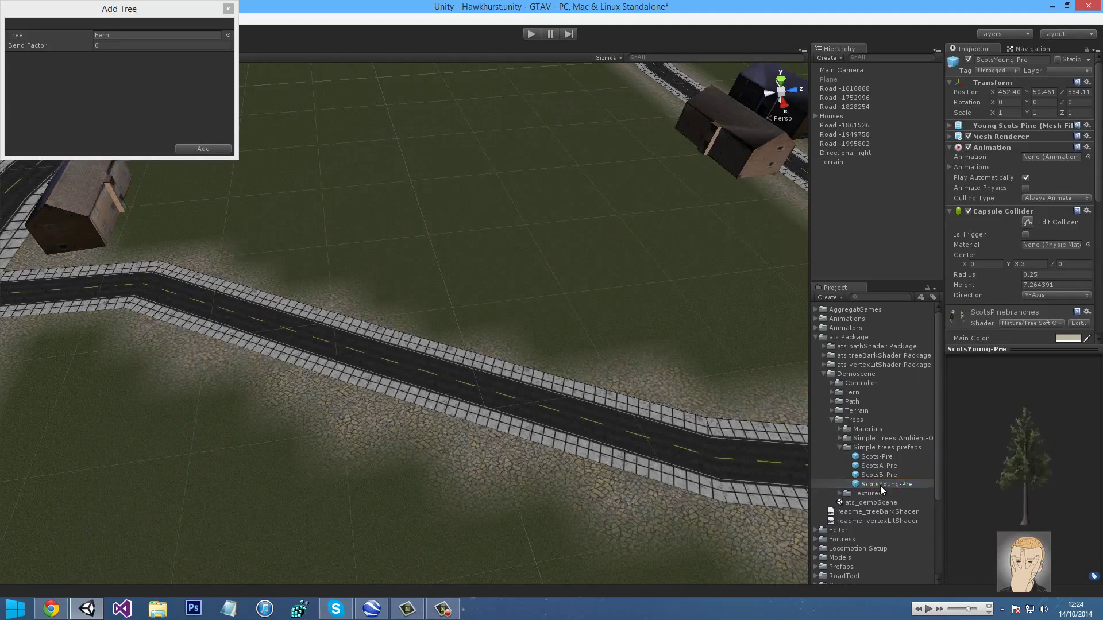
drag(166, 117, 136, 18)
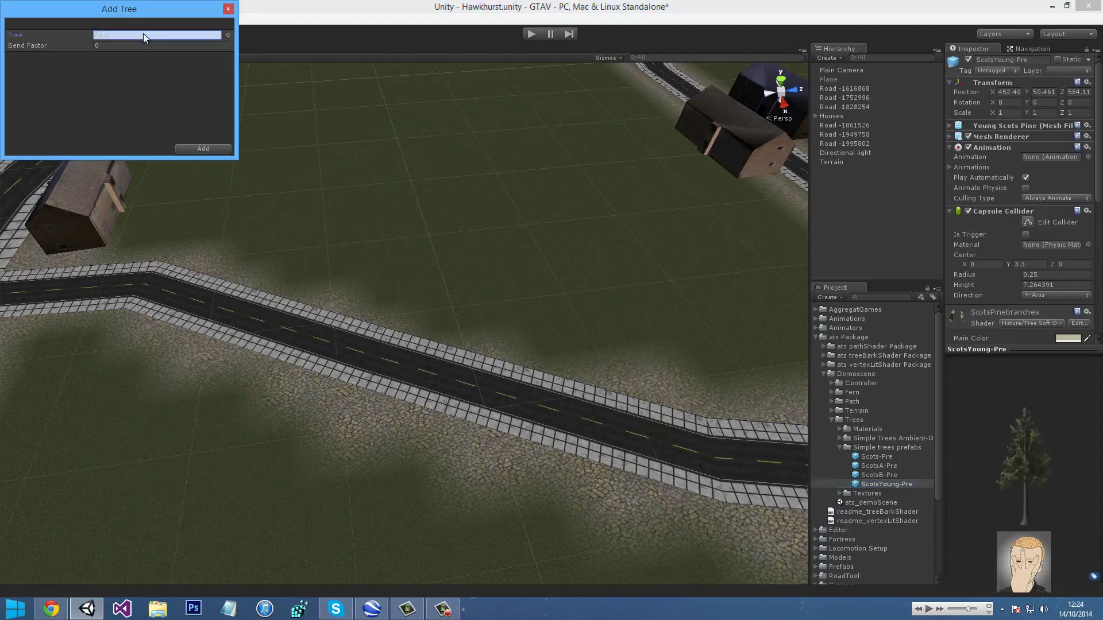
click(202, 149)
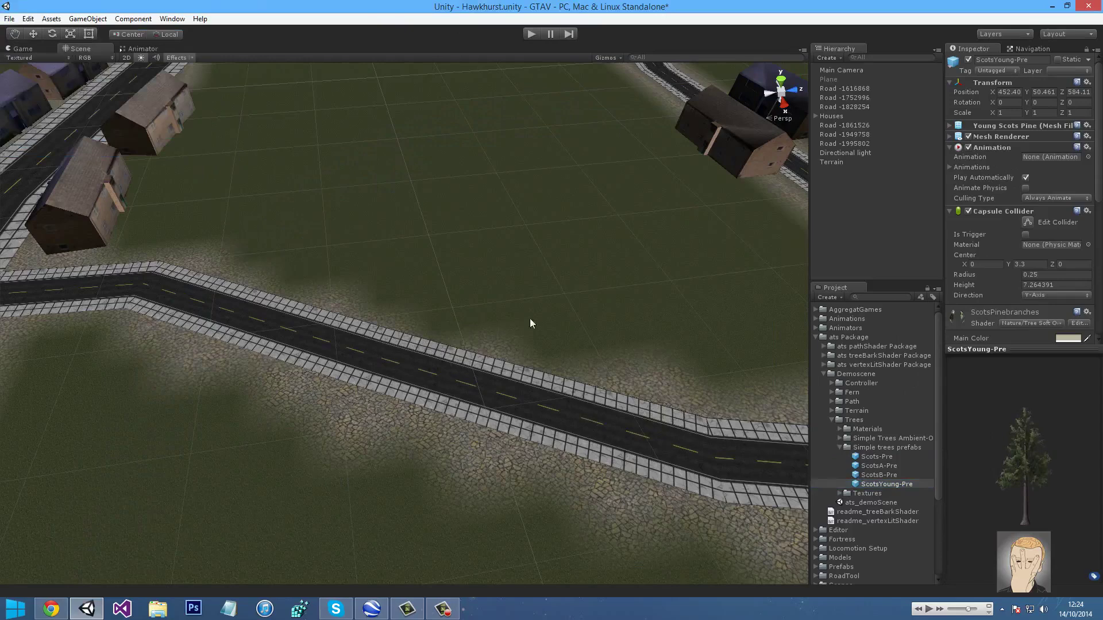
Add the ScotsB-Pre prefab as a second tree type on the terrain.
click(649, 351)
click(1037, 244)
click(1034, 250)
drag(908, 473, 161, 36)
click(203, 149)
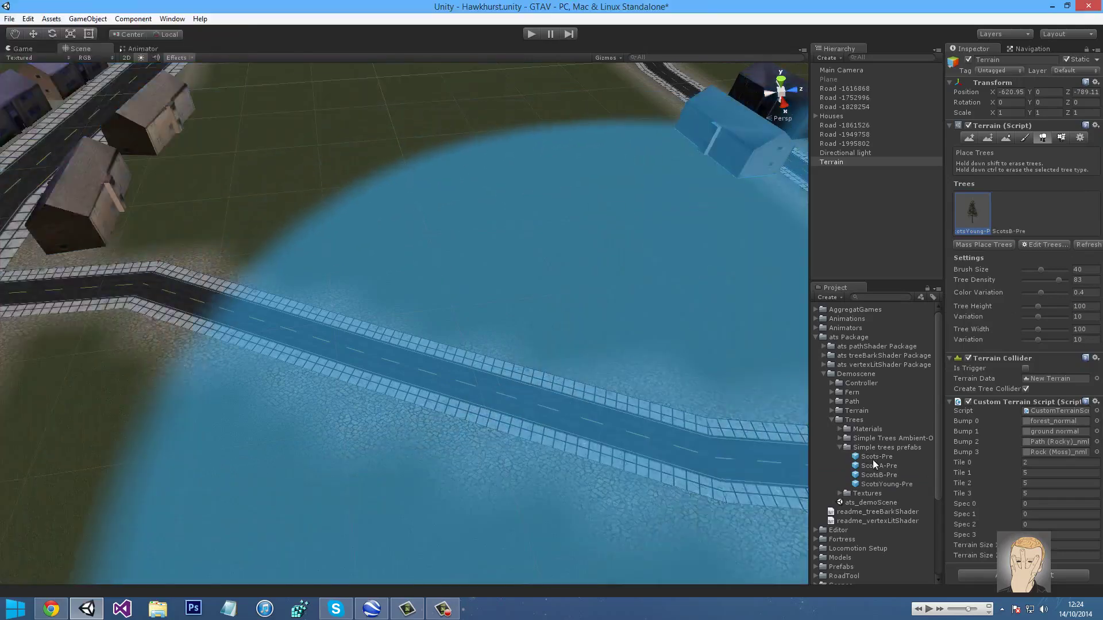
click(1014, 230)
click(1003, 243)
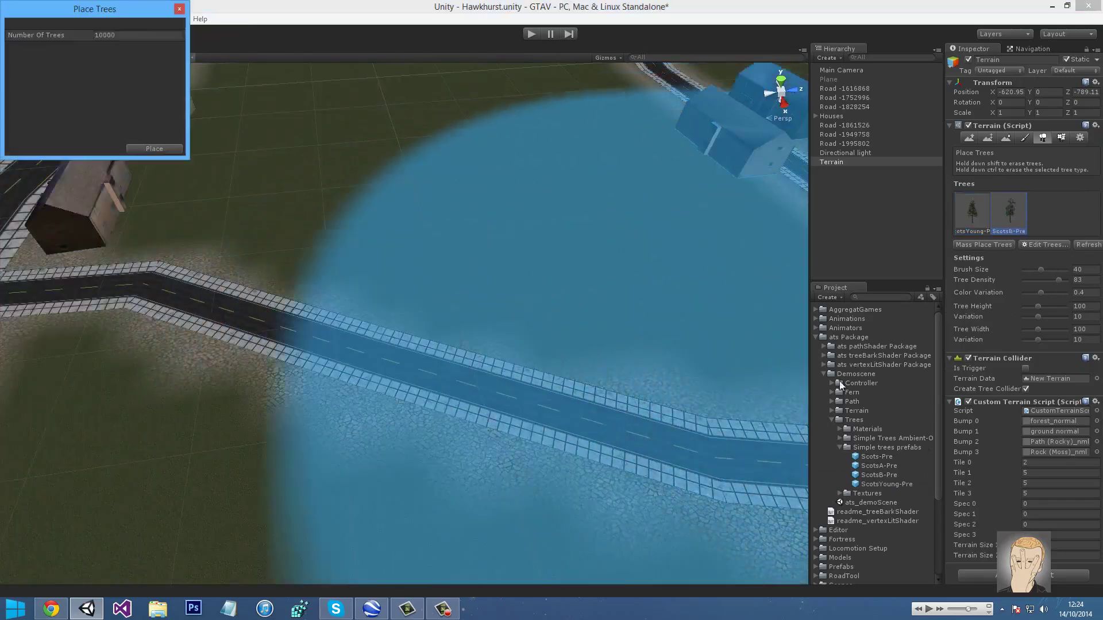
click(179, 8)
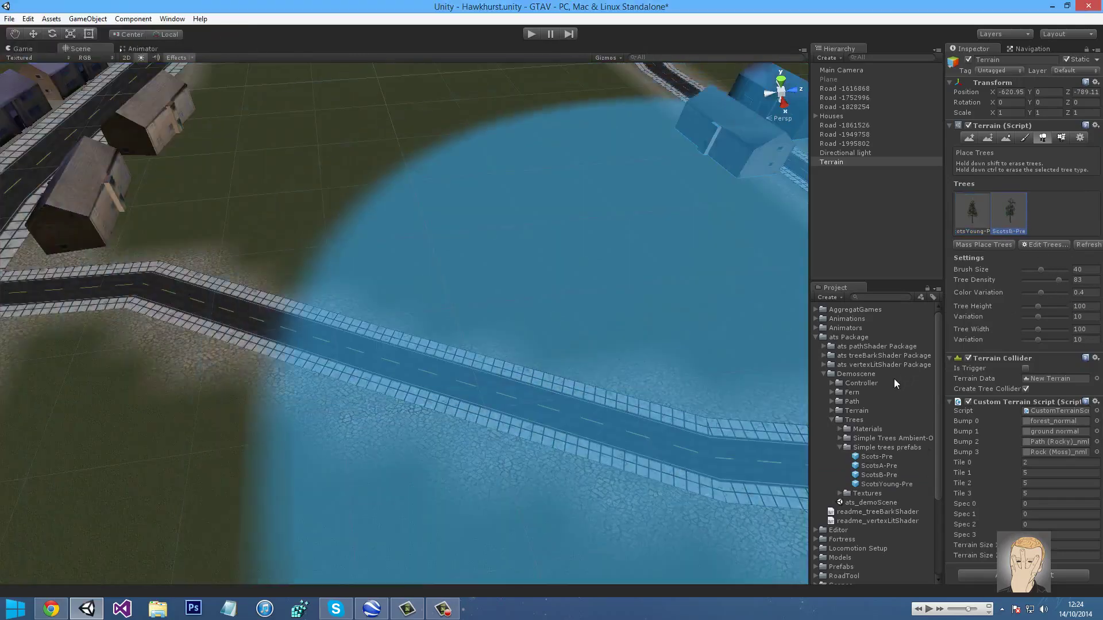
Collapse the ats Package folders and open the Trees Ambient-Occlusion folder in Terrain Assets.
click(826, 373)
click(815, 337)
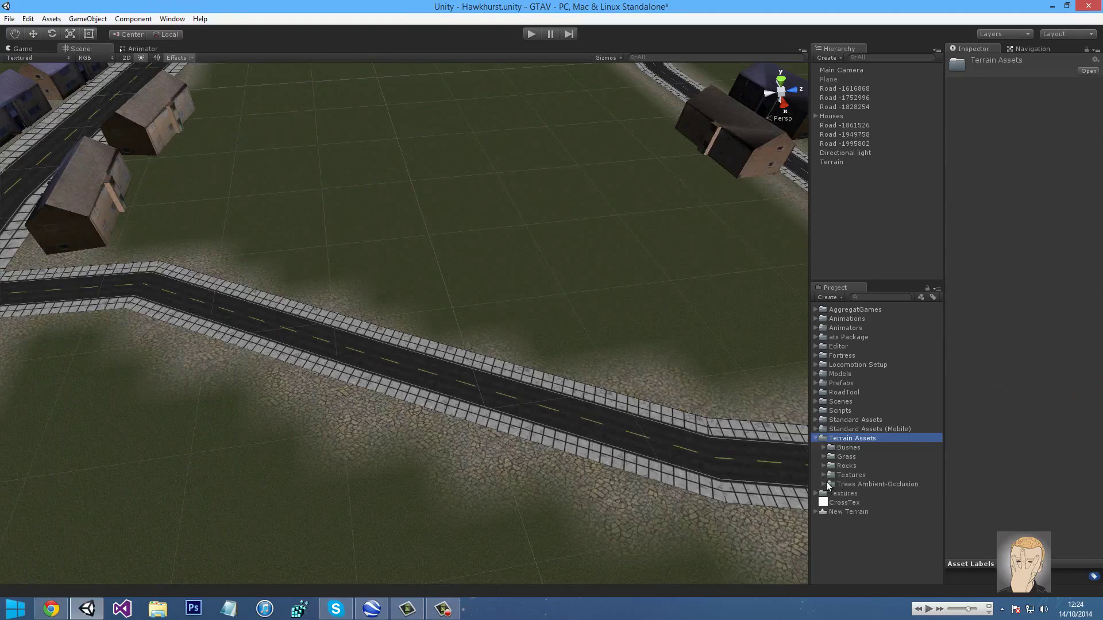
click(823, 485)
click(854, 512)
scroll(861, 500, down, 3)
Preview the Alder, Bamboo, BananaPlant, Palm, Sycamore, ThinTree and Willow models to compare possible trees for the terrain.
click(866, 496)
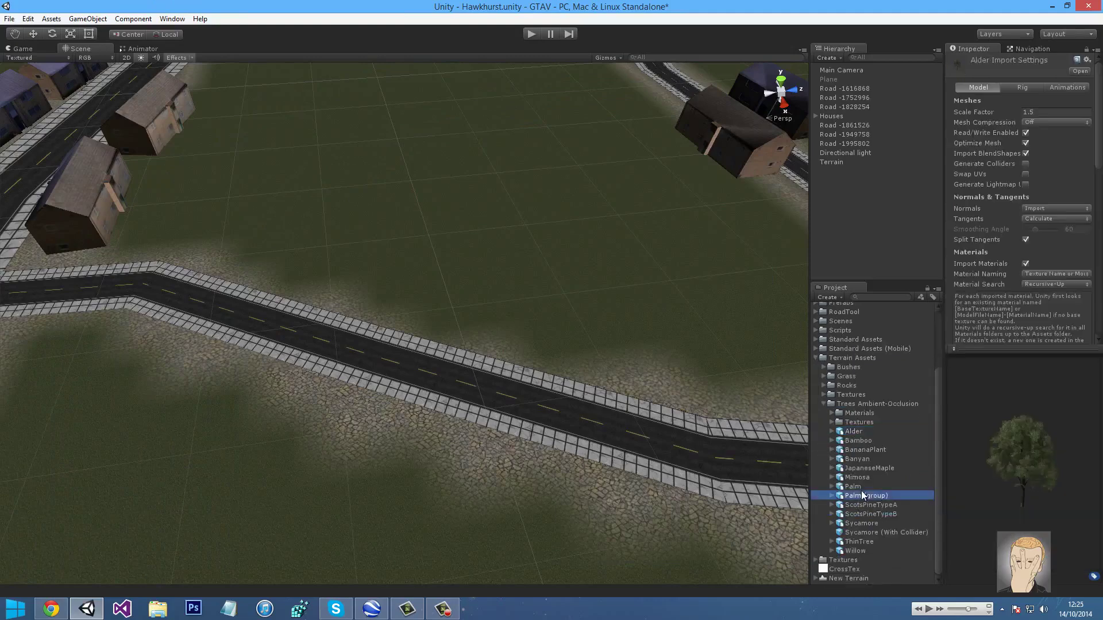
click(863, 450)
click(857, 433)
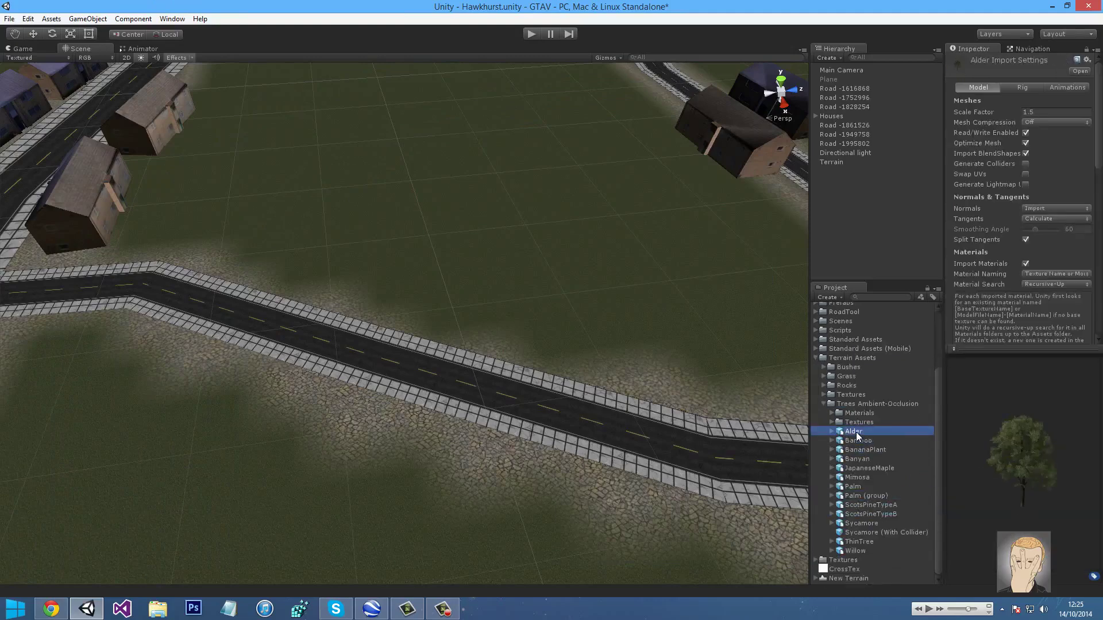
click(865, 496)
click(858, 488)
click(866, 523)
click(867, 533)
click(866, 541)
click(862, 552)
click(854, 494)
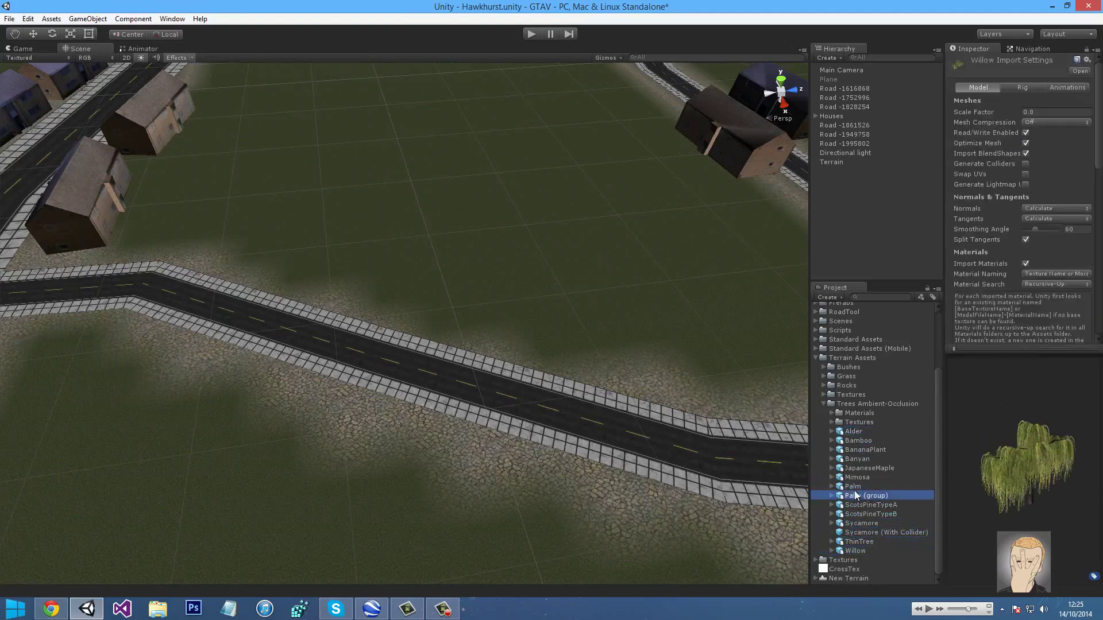
click(856, 486)
click(854, 440)
click(859, 449)
click(851, 430)
Add the Alder model as a third tree type on the terrain.
click(710, 498)
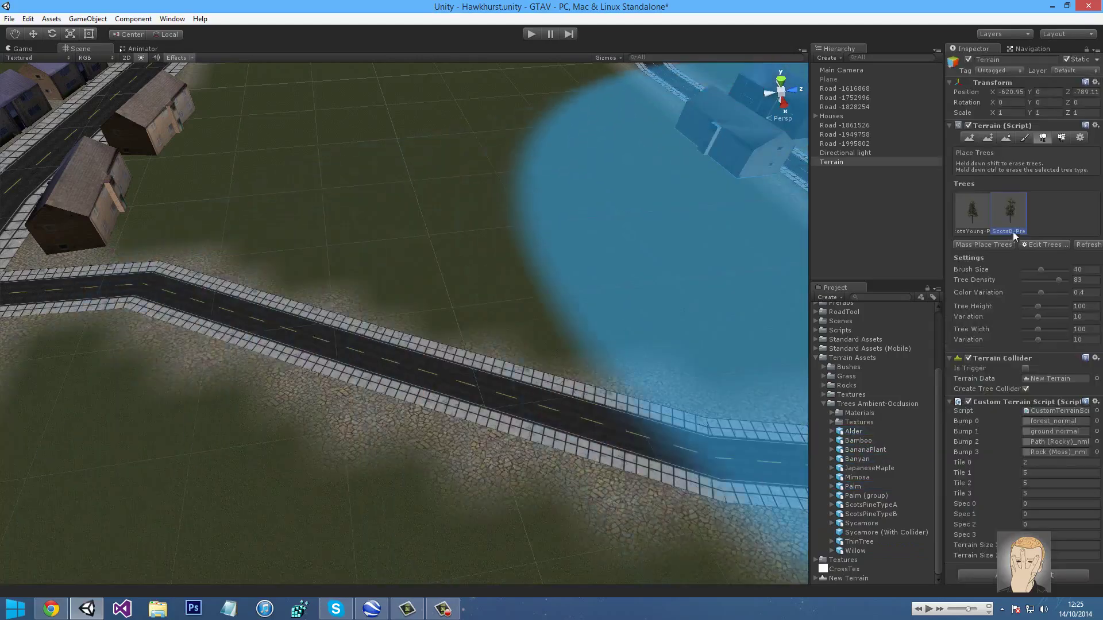
click(1034, 246)
click(1042, 249)
drag(846, 429, 161, 35)
click(195, 147)
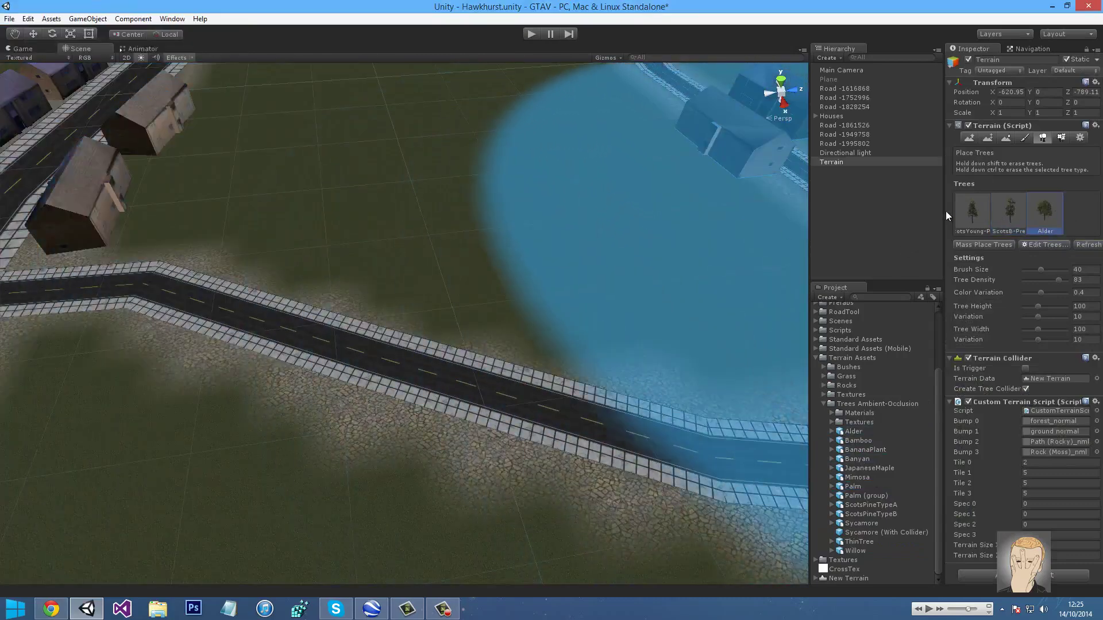
click(971, 214)
click(980, 247)
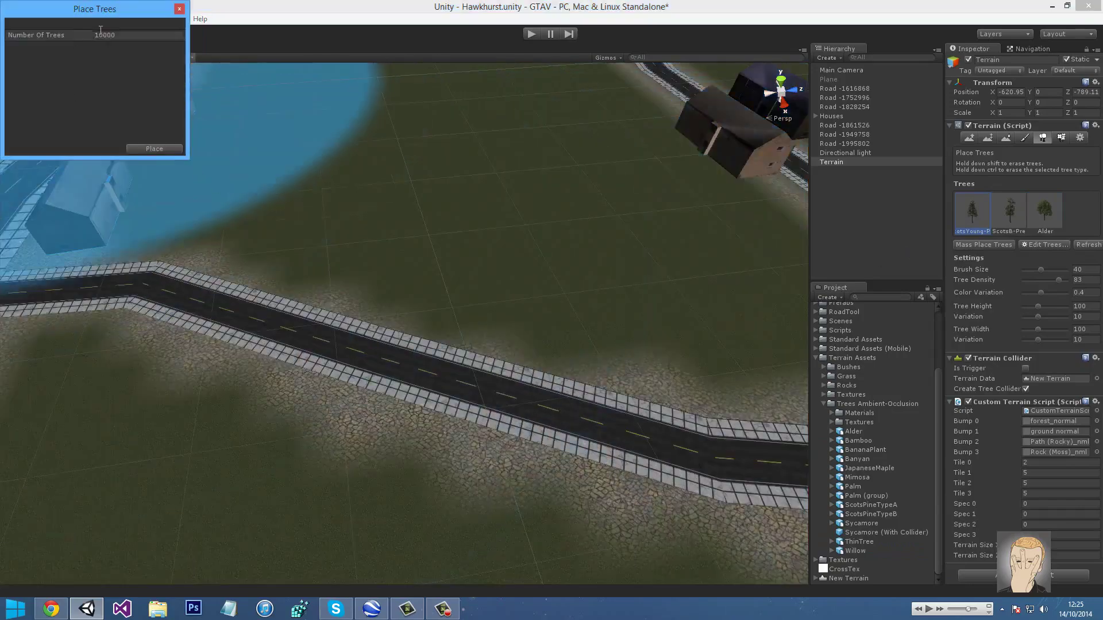
click(179, 9)
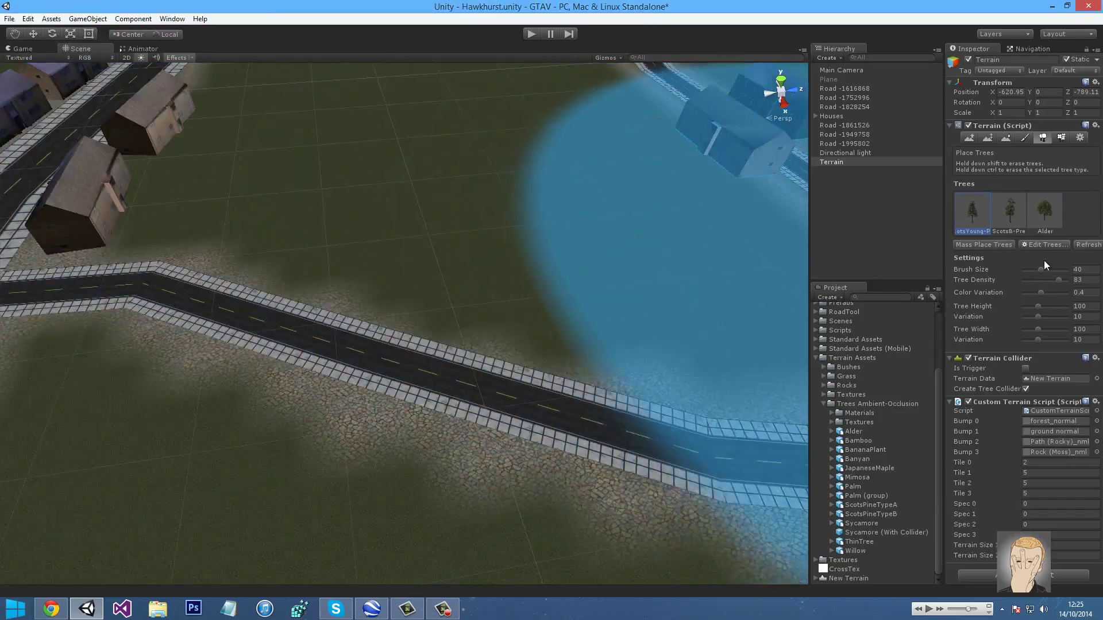
Paint young Scots pines on the grass along the side road with brush size 5 and tree density 56.
drag(1041, 270, 1032, 270)
key(s)
mouse_move(613, 278)
right_down()
mouse_move(630, 253)
mouse_move(674, 275)
right_up()
drag(1030, 269, 1046, 280)
mouse_move(622, 298)
mouse_down()
mouse_move(627, 315)
mouse_move(427, 289)
mouse_move(287, 253)
mouse_up()
Try placing Alder and ScotsB-Pre trees behind the young pines with tree density 64 and brush size 29, undoing each attempt.
right_drag(481, 360, 503, 315)
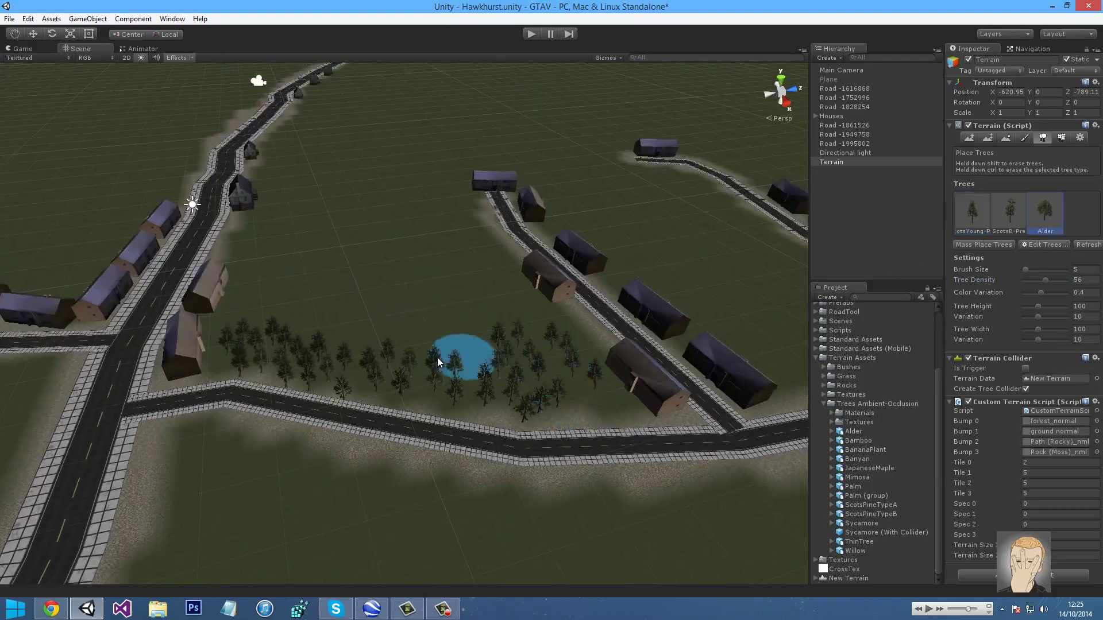
drag(1046, 281, 1050, 280)
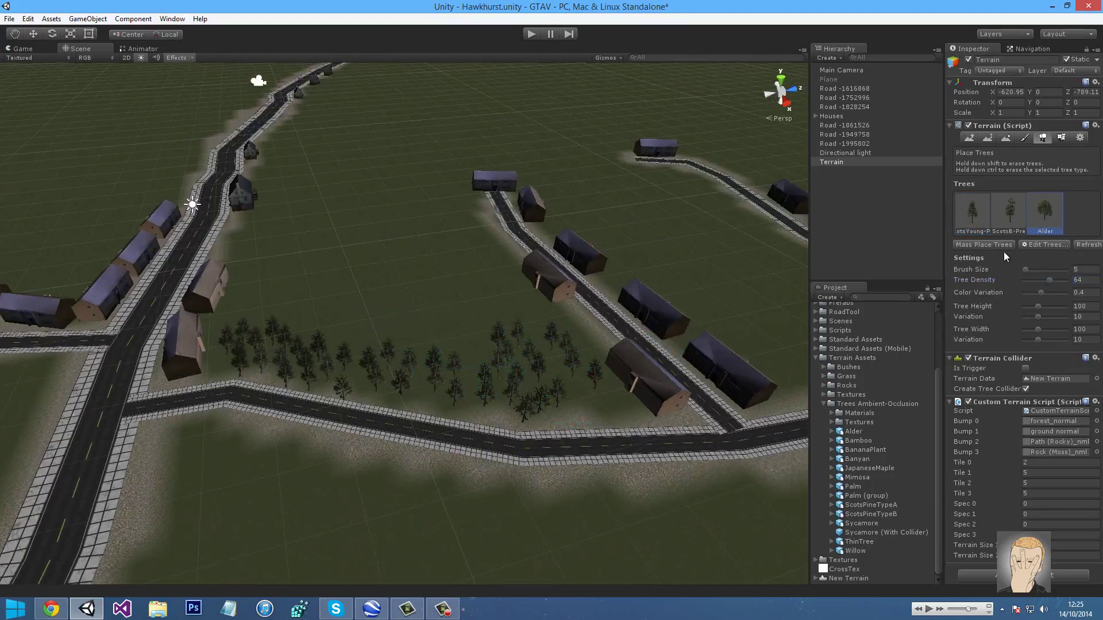
click(430, 303)
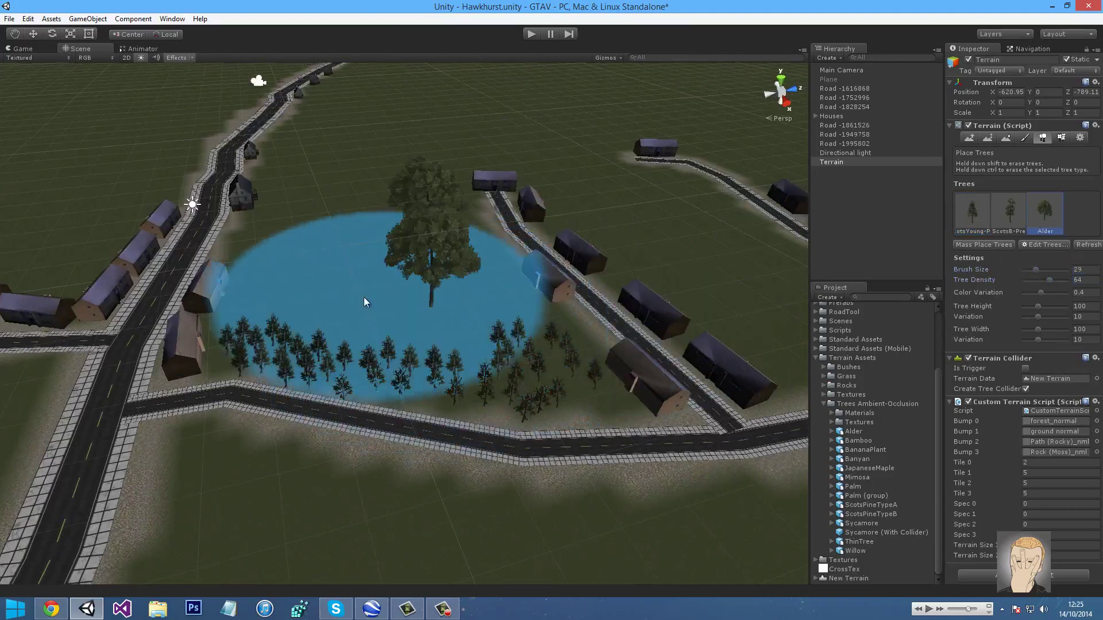
shift+click(430, 301)
key(ctrl+z)
key(ctrl+z)
click(405, 305)
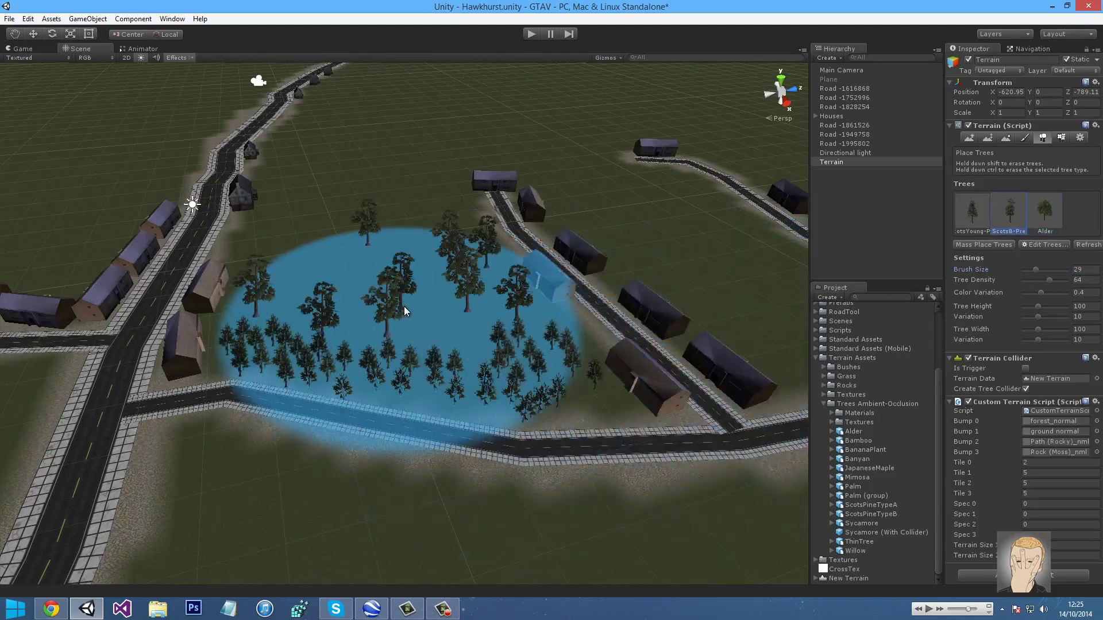
key(ctrl+z)
Paint ScotsYoung-Pre trees behind the houses along the main road with brush size 8 and tree density 21.
click(1028, 270)
drag(1045, 281, 1028, 280)
right_drag(540, 337, 412, 297)
key(w)
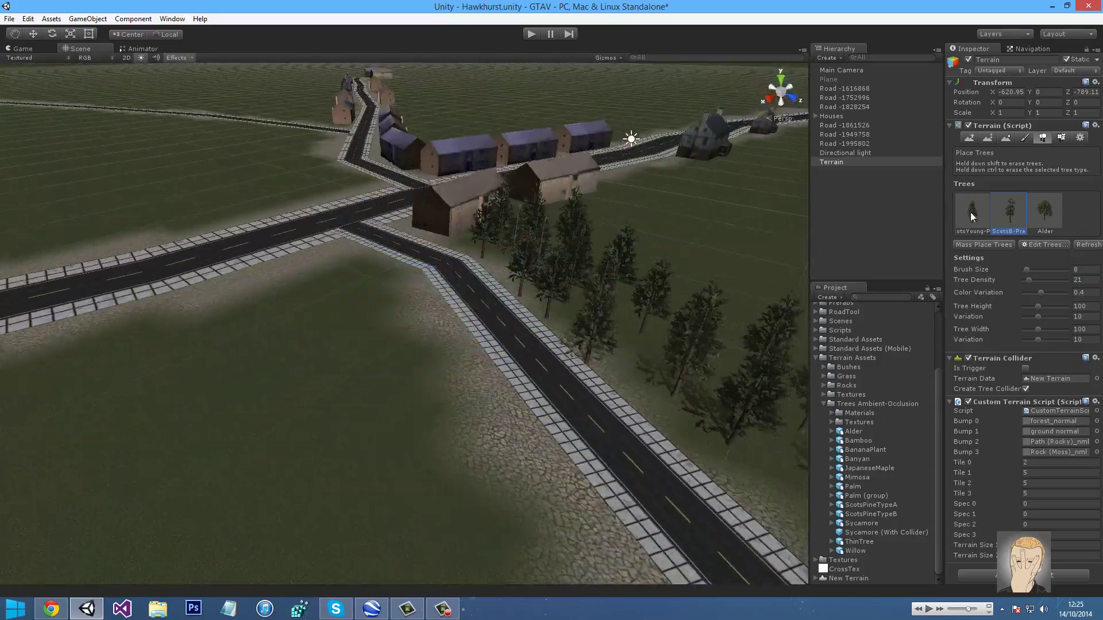
click(972, 211)
mouse_move(500, 282)
right_down()
mouse_move(515, 288)
mouse_move(374, 319)
mouse_move(401, 300)
mouse_move(495, 302)
right_up()
mouse_move(545, 304)
mouse_down()
mouse_move(601, 305)
mouse_move(511, 301)
mouse_move(626, 306)
mouse_up()
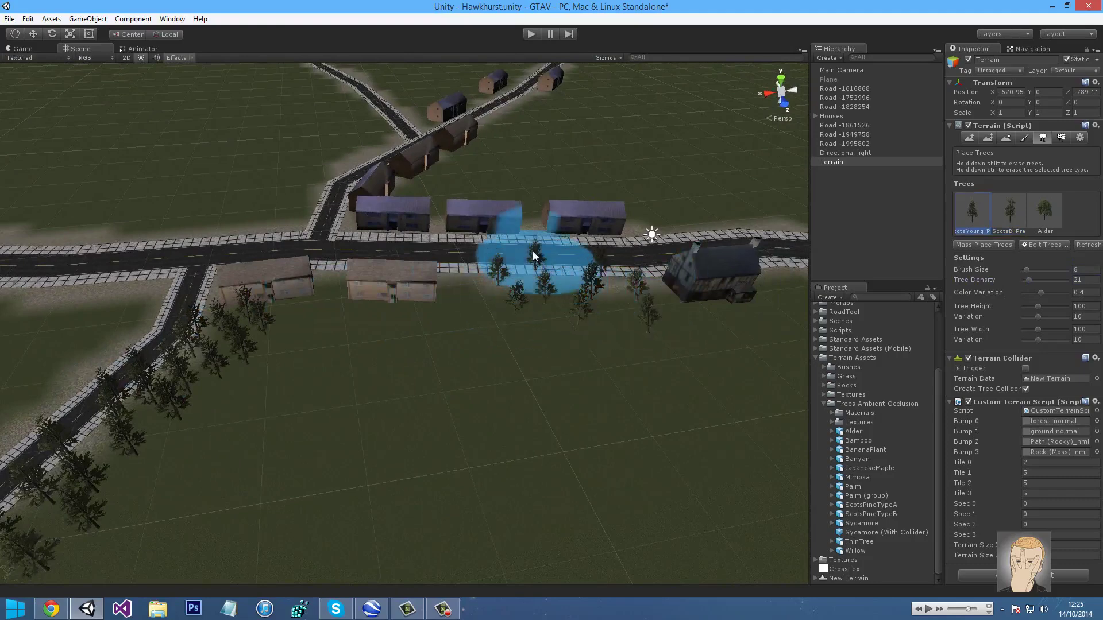
Extend the young Scots pines across the open grass between the main road and the first house-lined side street.
right_drag(638, 267, 540, 283)
mouse_move(526, 289)
mouse_down()
mouse_move(490, 325)
mouse_move(359, 348)
mouse_up()
mouse_move(360, 349)
right_down()
mouse_move(261, 385)
mouse_move(192, 315)
mouse_move(466, 330)
right_up()
click(370, 335)
right_drag(379, 340, 434, 402)
click(438, 610)
click(441, 610)
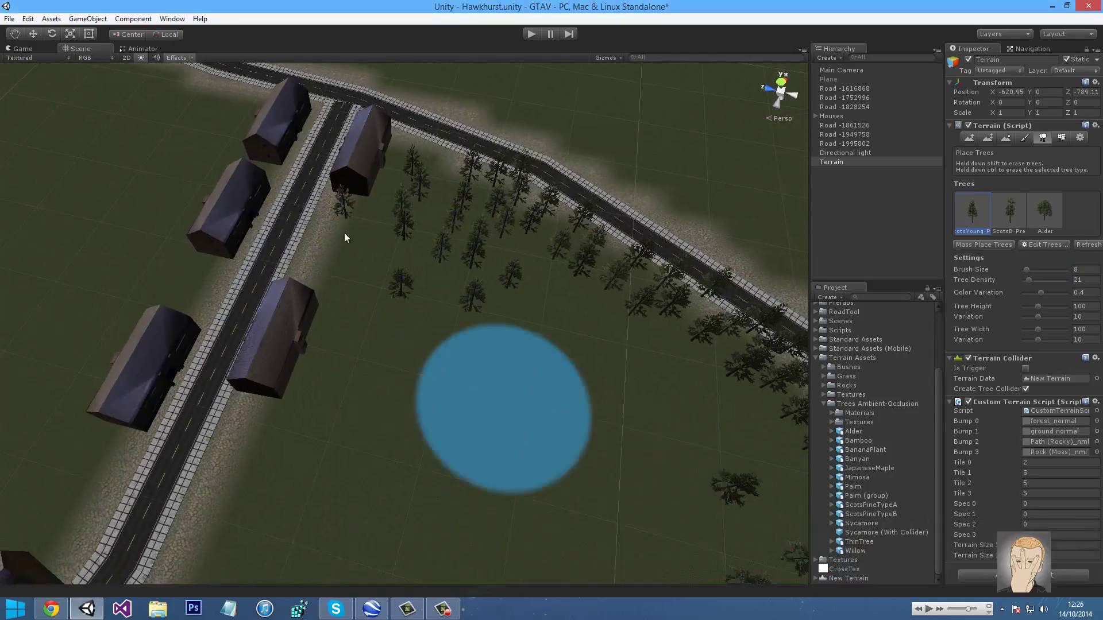
Plant young Scots pines over the field beside the first side street's houses, up to its dead end.
click(404, 353)
right_drag(410, 373, 371, 434)
drag(353, 379, 408, 369)
mouse_move(409, 369)
right_down()
mouse_move(323, 376)
mouse_move(183, 270)
right_up()
drag(287, 314, 435, 386)
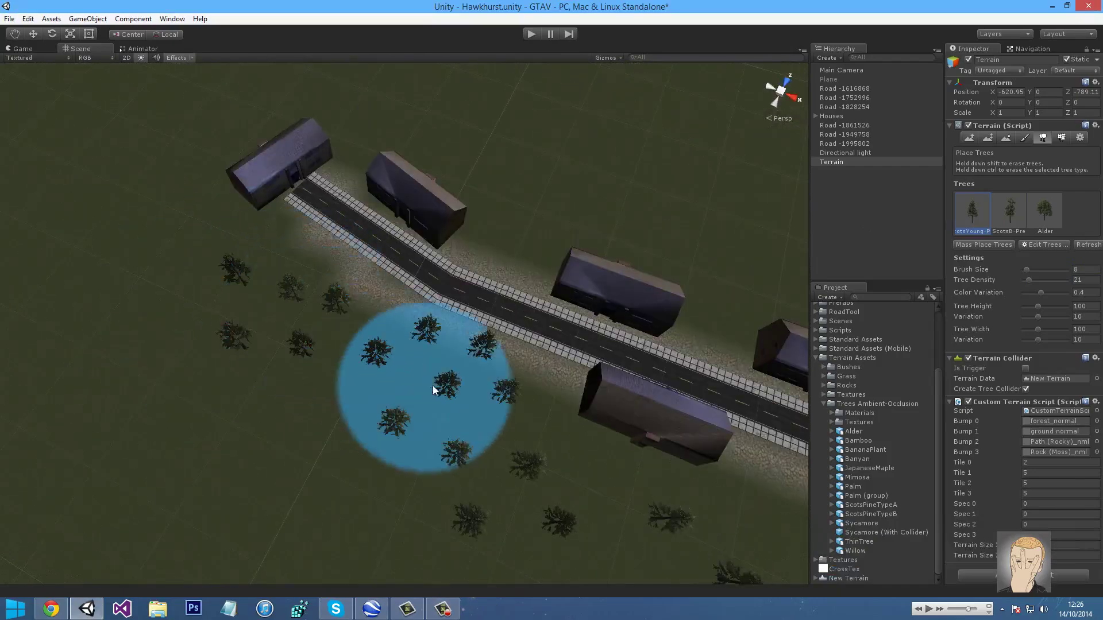
right_drag(441, 385, 307, 322)
drag(244, 364, 355, 338)
right_drag(355, 337, 190, 343)
Continue the young Scots pine planting around the dead end of the first side street.
drag(444, 313, 370, 353)
mouse_move(369, 336)
right_down()
mouse_move(368, 317)
mouse_move(229, 350)
right_up()
drag(236, 351, 493, 370)
right_drag(494, 367, 232, 363)
mouse_move(322, 368)
mouse_down()
mouse_move(299, 404)
mouse_move(316, 322)
mouse_up()
right_drag(315, 322, 135, 264)
Fill the field between the two house-lined side streets with young Scots pines.
right_drag(305, 509, 297, 524)
click(309, 457)
mouse_move(309, 458)
right_down()
mouse_move(209, 414)
mouse_move(187, 424)
mouse_move(382, 424)
mouse_move(593, 389)
mouse_move(570, 423)
mouse_move(400, 453)
mouse_move(436, 488)
right_up()
mouse_move(436, 488)
mouse_down()
mouse_move(364, 421)
mouse_move(301, 332)
mouse_up()
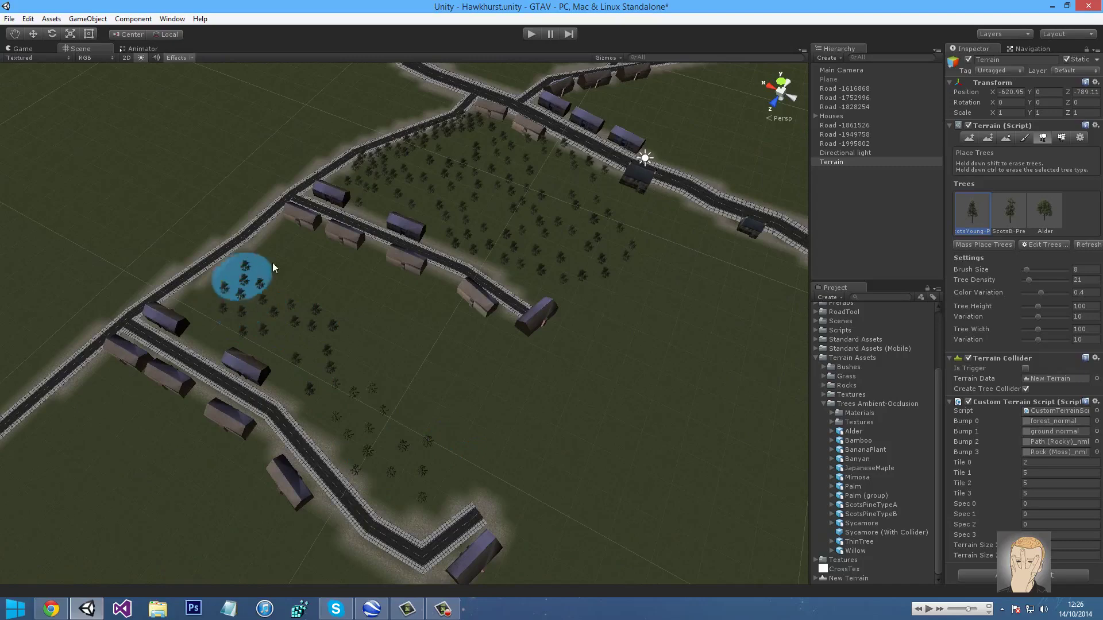
mouse_move(282, 265)
mouse_down()
mouse_move(491, 333)
mouse_move(377, 387)
mouse_move(572, 432)
mouse_up()
mouse_move(520, 487)
right_down()
mouse_move(422, 537)
mouse_move(394, 398)
right_up()
click(373, 336)
Plant young Scots pines around the dead end and along the outer side of the second, winding side street.
right_drag(331, 475, 344, 423)
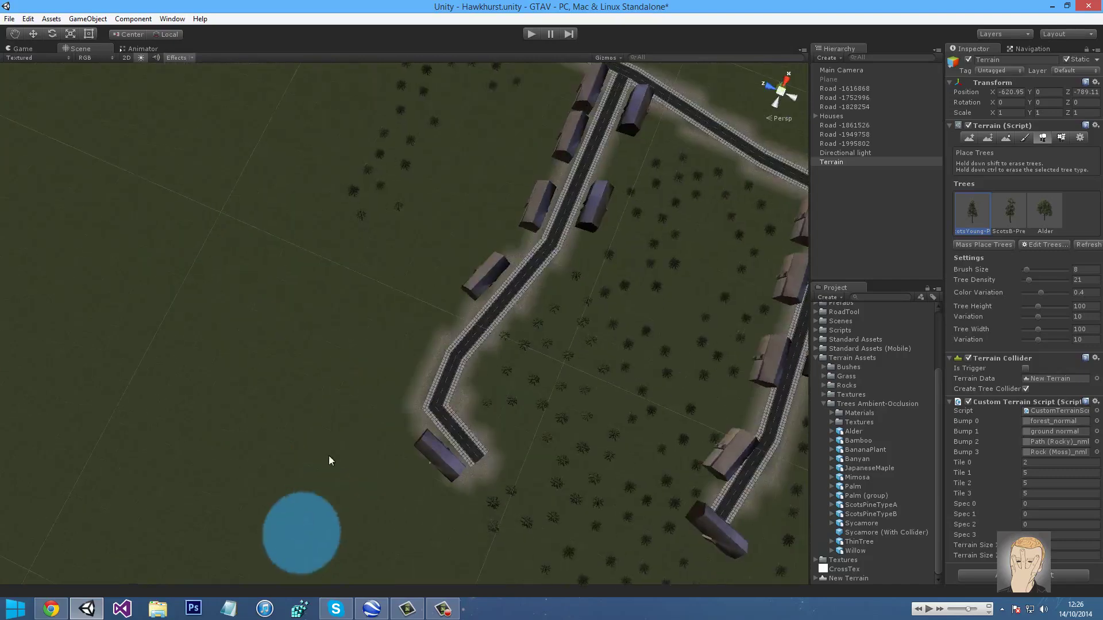
click(436, 540)
click(414, 293)
mouse_move(415, 292)
mouse_down()
mouse_move(485, 168)
mouse_move(413, 145)
mouse_move(312, 412)
mouse_move(338, 520)
mouse_up()
right_drag(338, 520, 575, 436)
Widen the outer edge of the pine woodland between the main road and the first side street's dead end.
right_drag(540, 339, 604, 276)
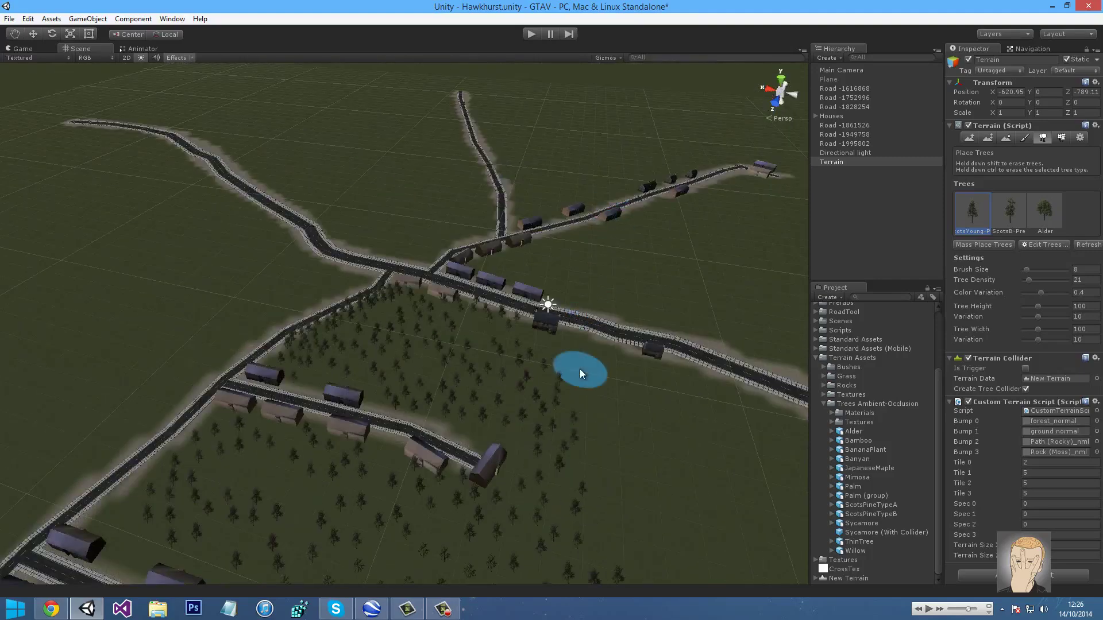
mouse_move(576, 366)
mouse_down()
mouse_move(601, 503)
mouse_move(639, 557)
mouse_up()
mouse_move(638, 557)
right_down()
mouse_move(708, 468)
mouse_move(705, 455)
right_up()
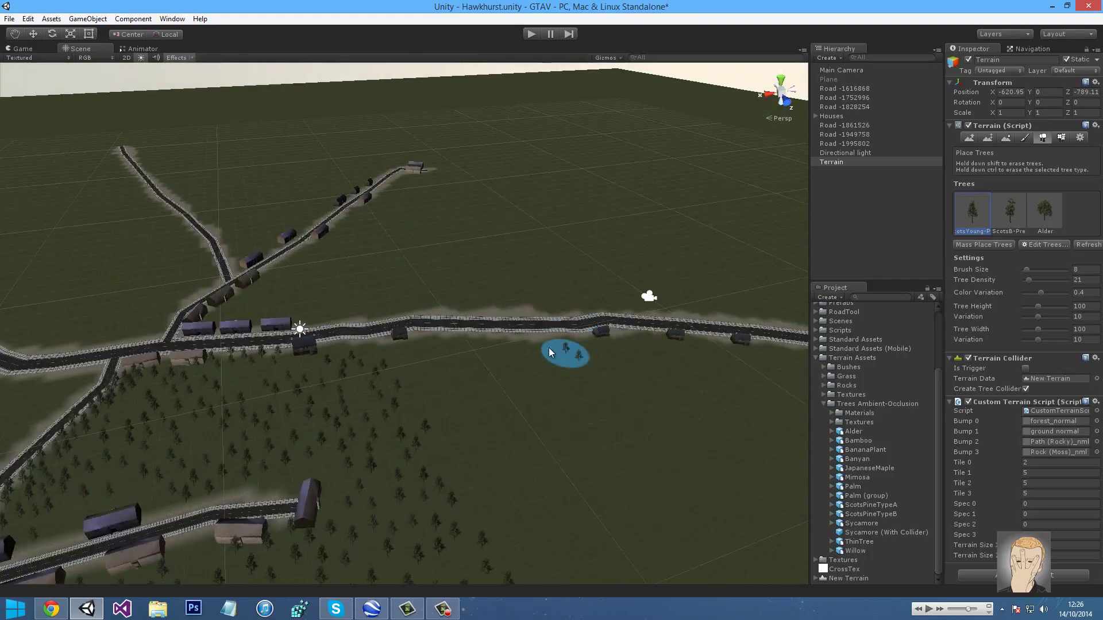
Plant young Scots pines along both sides of the long main road and around the house-lined side street branching off it.
right_drag(388, 372, 580, 301)
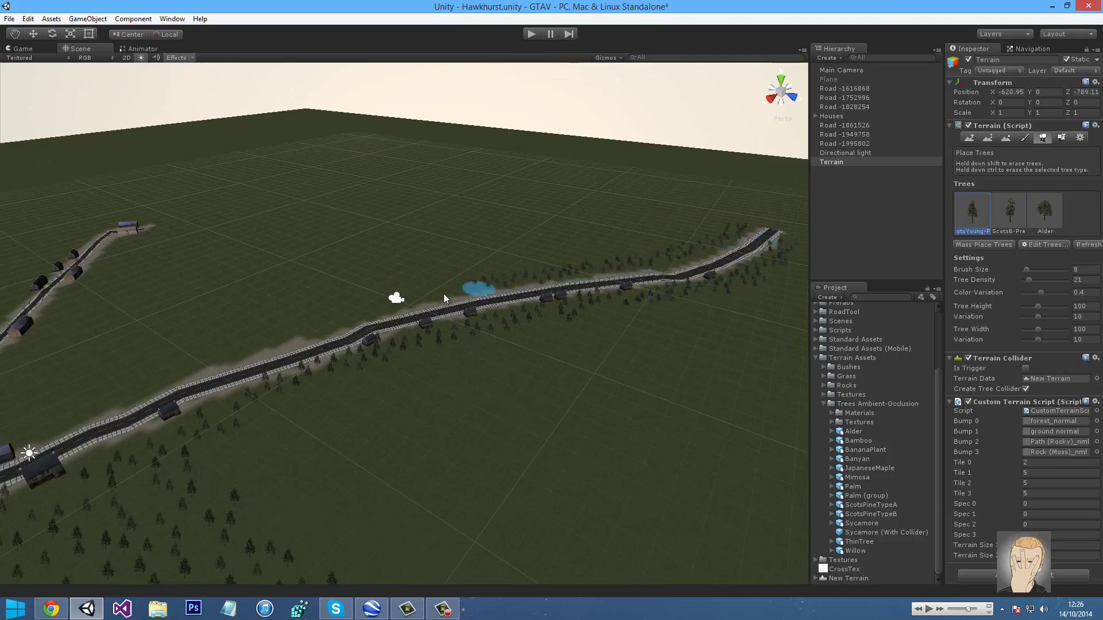
alt+drag(263, 347, 262, 325)
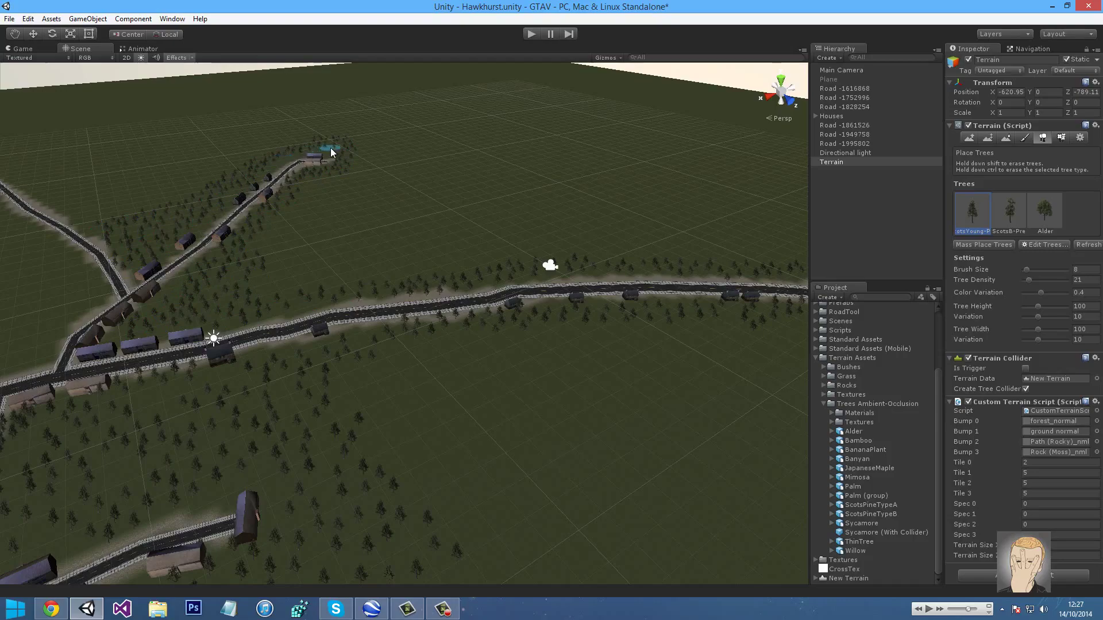
Fill the open fields across from the two side streets and between the forking roads with young Scots pines.
right_drag(389, 205, 170, 244)
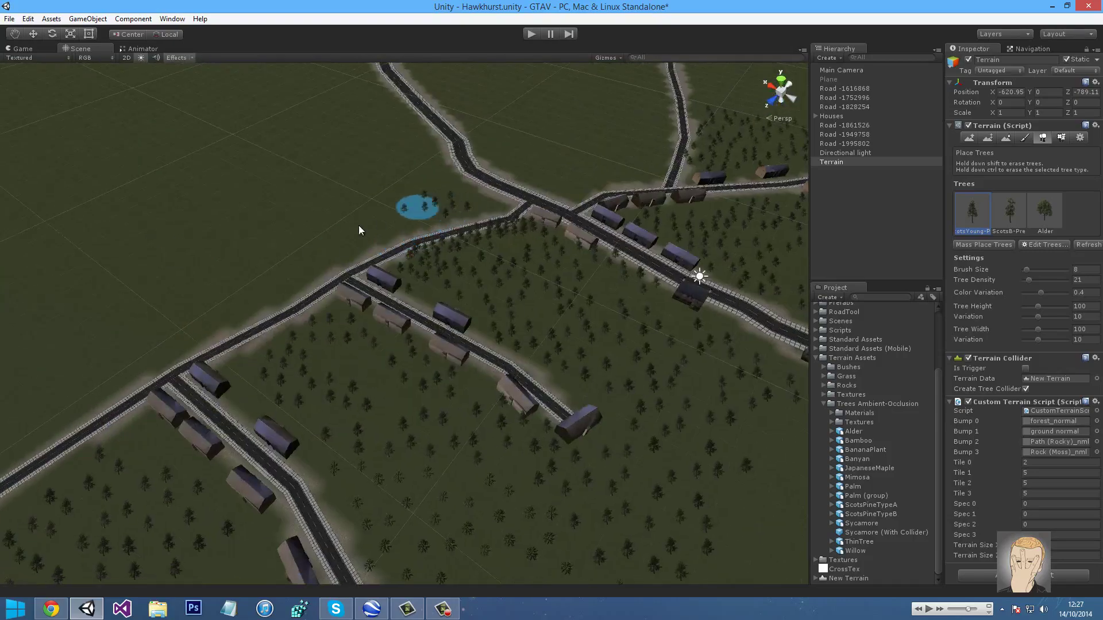
right_drag(285, 264, 212, 282)
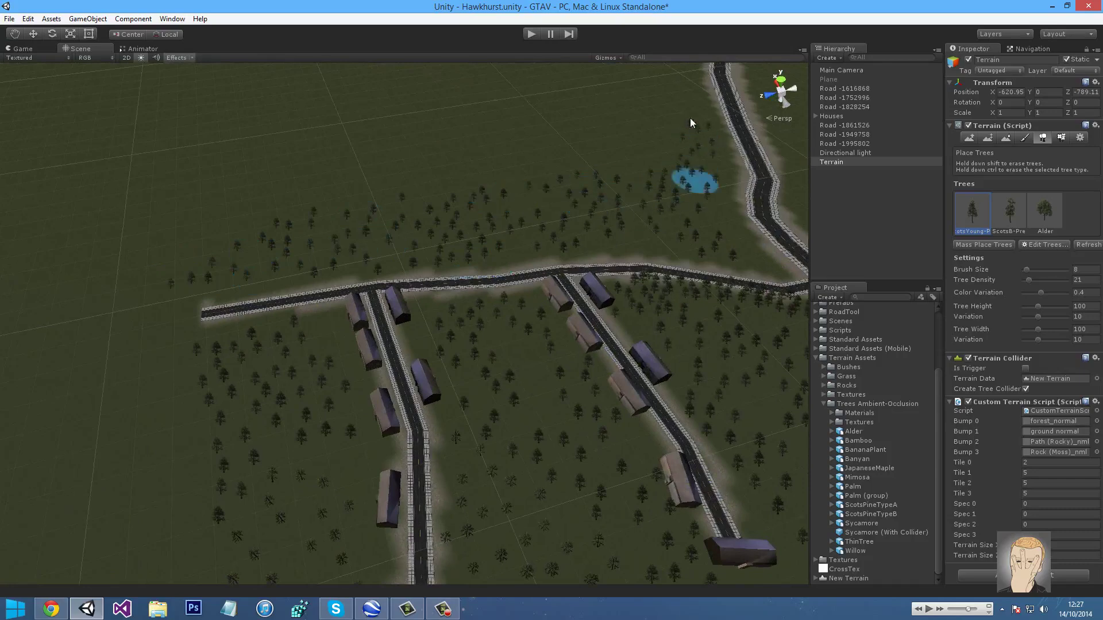
right_drag(690, 112, 681, 119)
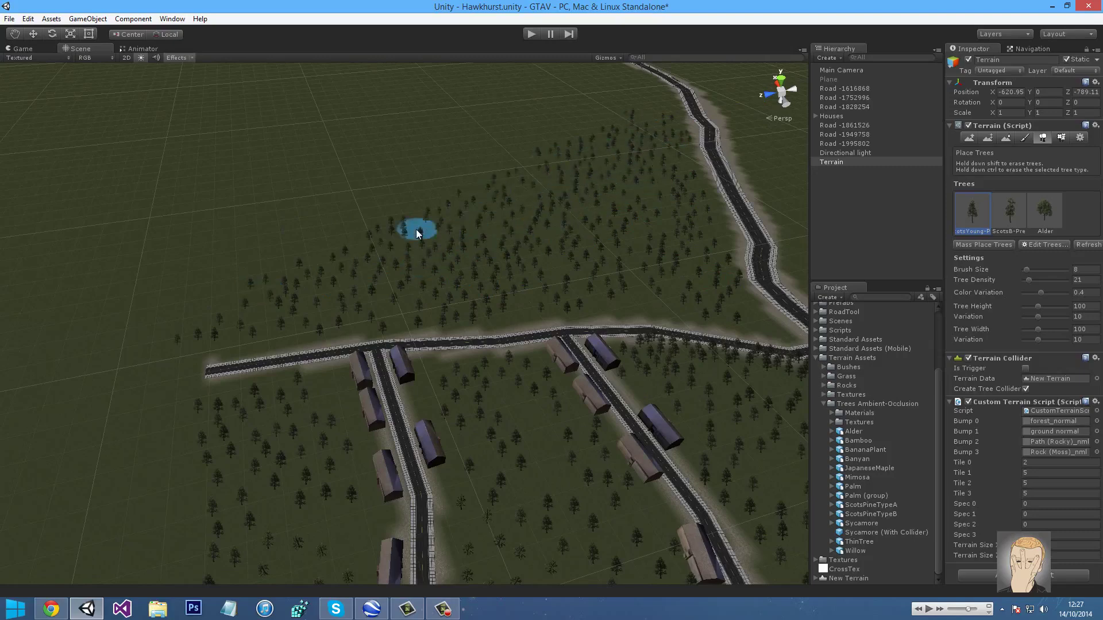
right_drag(428, 228, 562, 221)
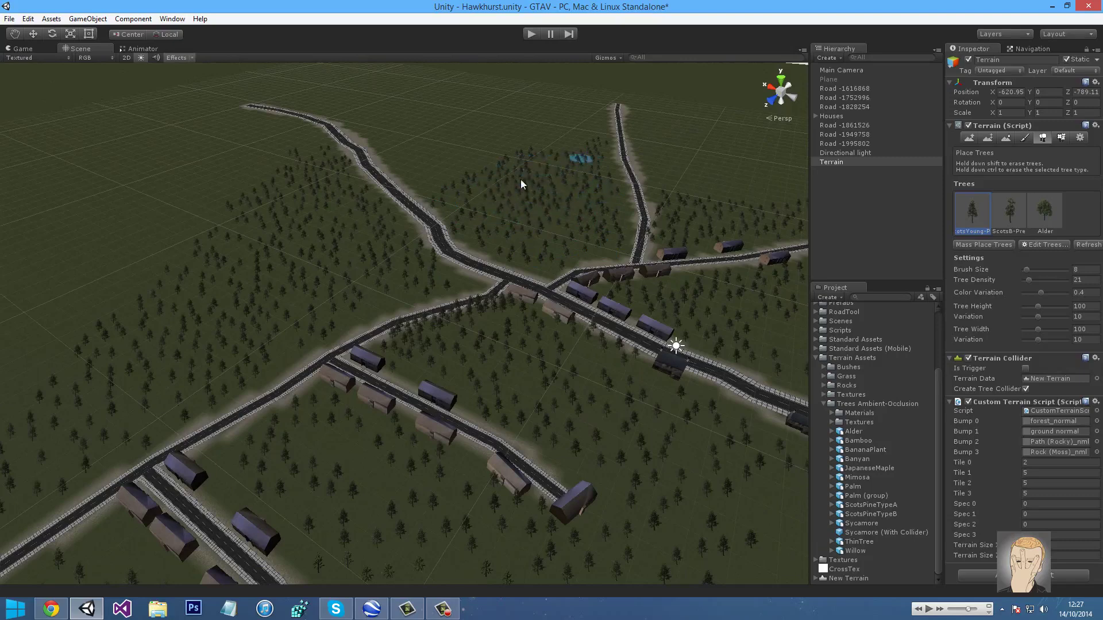
Place a copy of the corner terraced house across the side-street junction and align it with the main road.
click(834, 228)
alt+drag(461, 247, 602, 292)
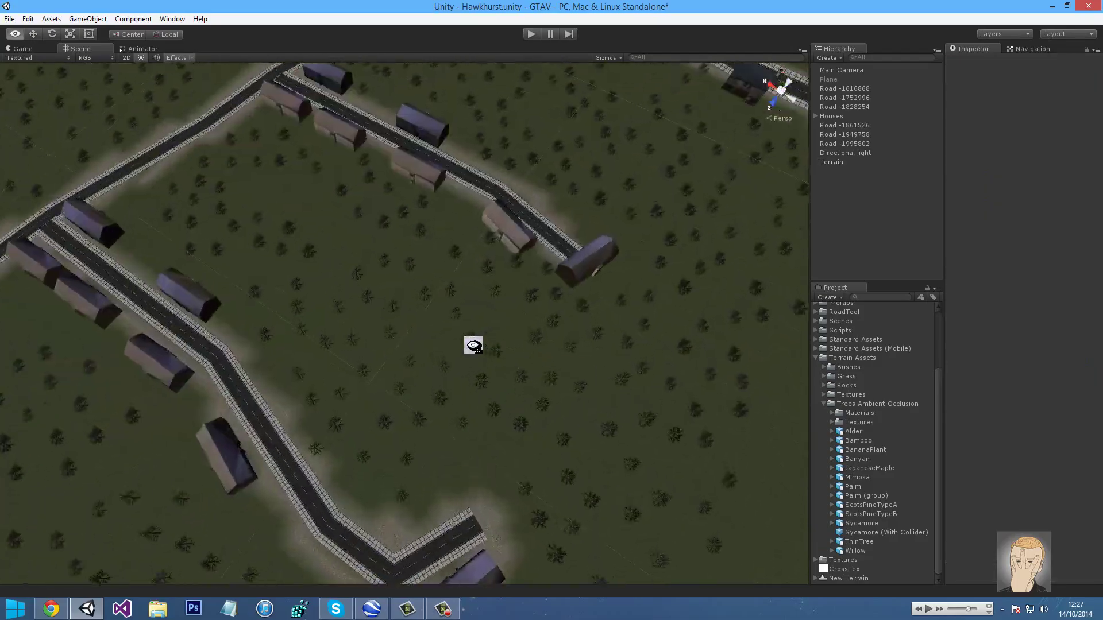
key(w)
right_drag(470, 341, 641, 141)
alt+drag(641, 141, 632, 253)
click(470, 359)
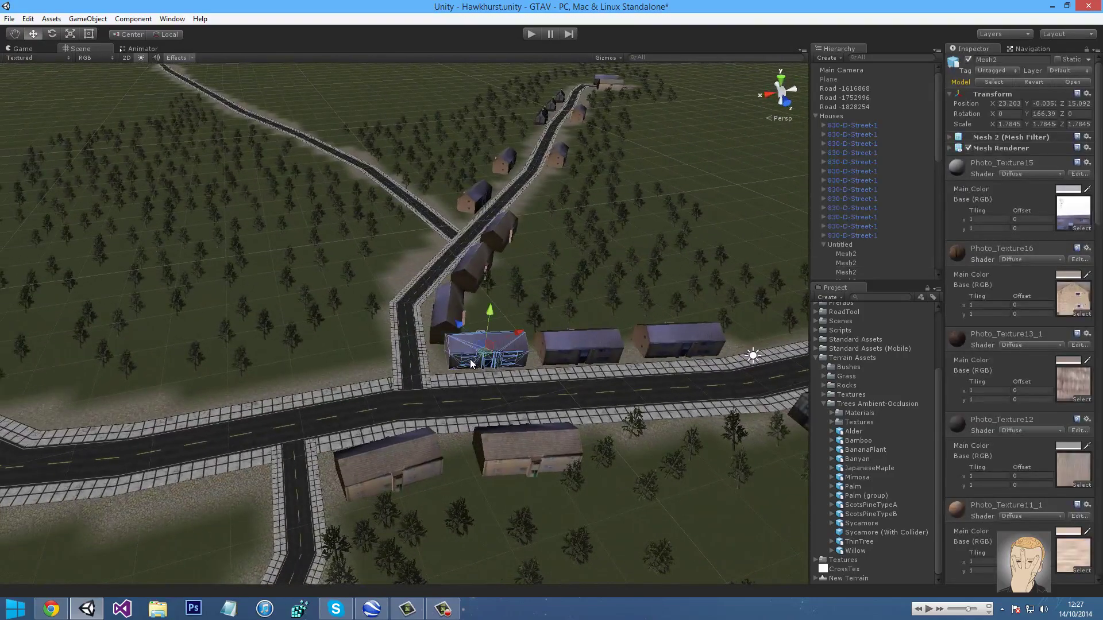
drag(438, 357, 257, 382)
key(e)
key(w)
Extend the new terraced row along the main road beyond the junction, turning the houses to follow the road.
right_drag(370, 369, 326, 368)
drag(298, 361, 387, 346)
key(e)
key(w)
drag(238, 355, 298, 494)
right_drag(307, 460, 282, 475)
right_drag(363, 314, 629, 300)
Place a copy of the dark detached house from the main road beside the side-road junction.
click(522, 357)
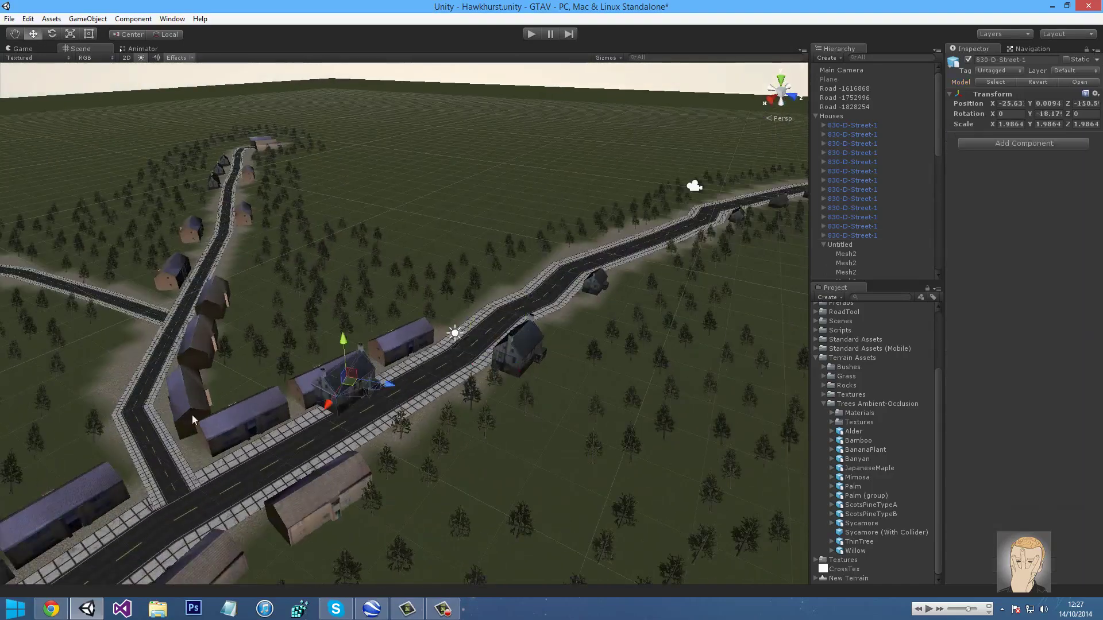
key(f)
drag(506, 327, 212, 477)
key(ctrl+z)
drag(524, 337, 376, 431)
scroll(540, 367, down, 6)
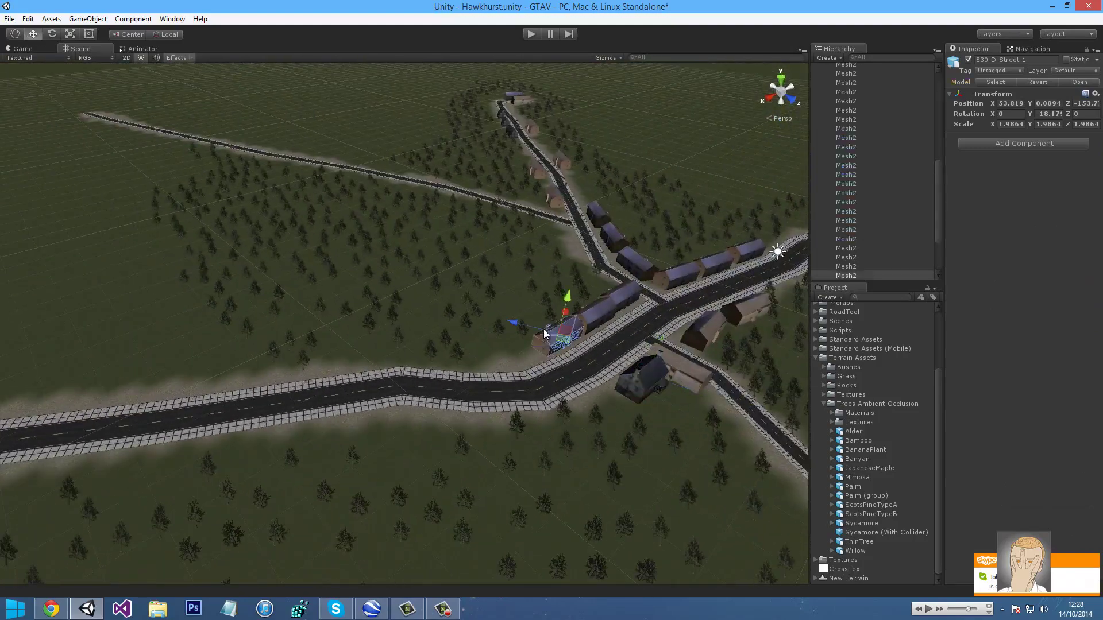
Duplicate the end terraced house twice and space the copies farther along the main road, rotated to match its bend.
click(543, 331)
key(ctrl+d)
drag(562, 339, 446, 384)
key(e)
key(w)
key(ctrl+d)
key(e)
key(w)
Duplicate the detached house at the junction and place the copy farther along the main road, opposite the terraced houses.
click(627, 379)
key(ctrl+d)
drag(636, 375, 752, 334)
key(e)
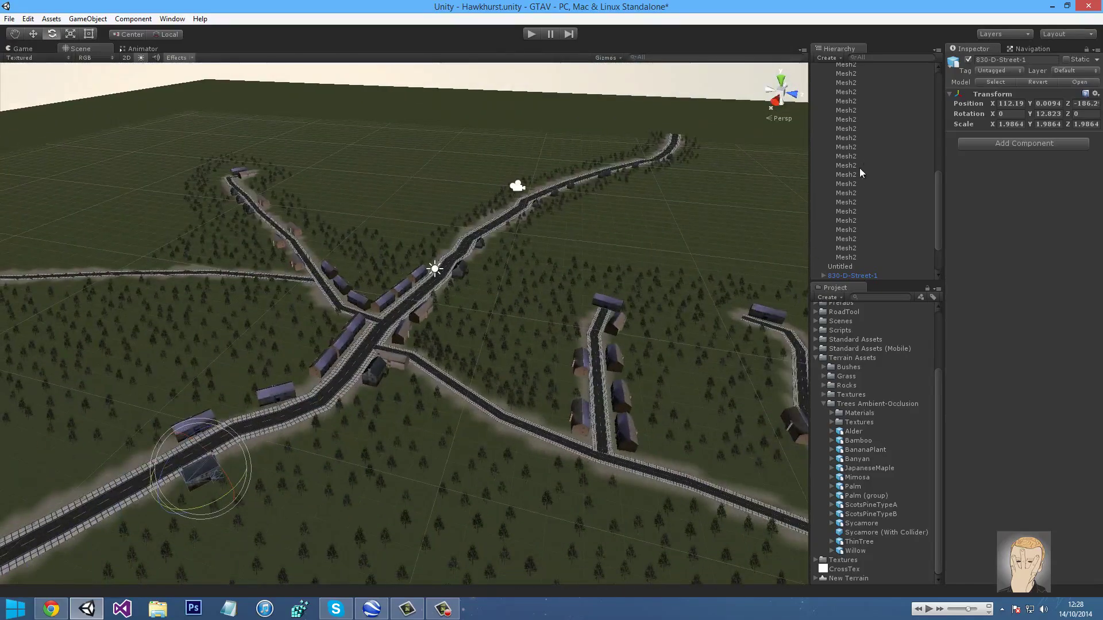
Collapse the Houses group and set the terrain to Paint Texture mode at the rocky roadside verge.
scroll(858, 158, up, 10)
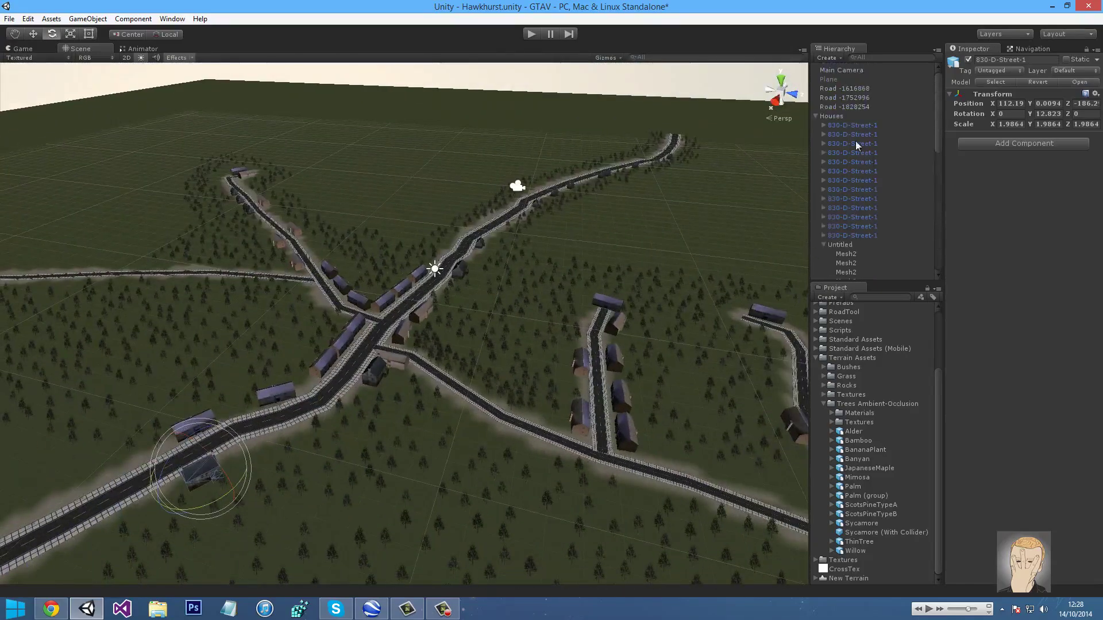
click(814, 116)
click(835, 225)
right_drag(630, 291, 639, 305)
click(638, 305)
click(1024, 138)
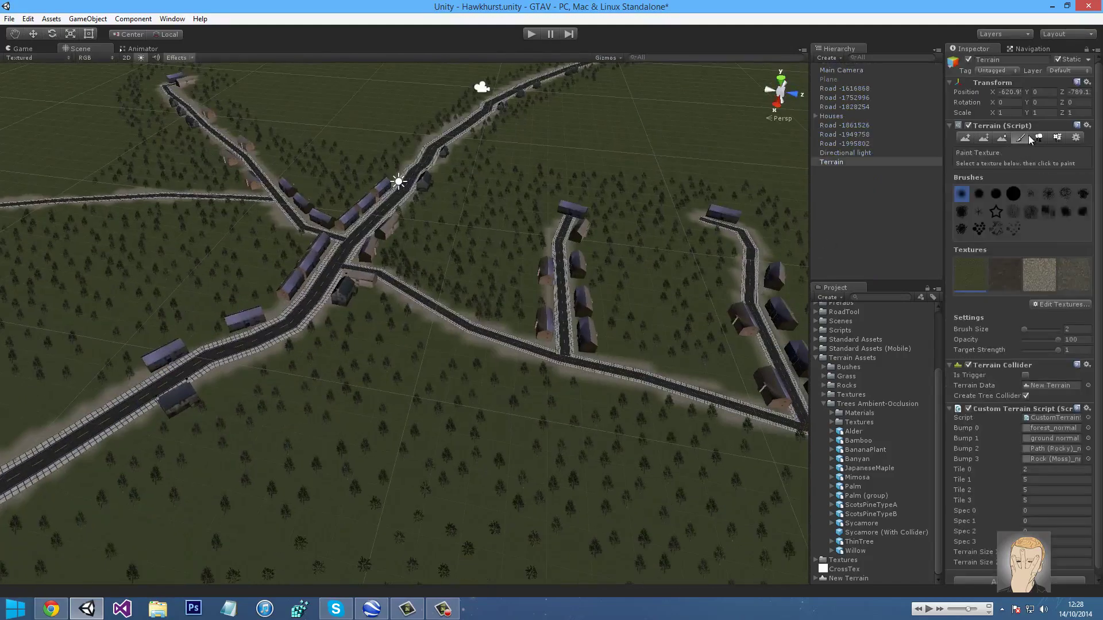
click(1043, 138)
click(1020, 137)
right_drag(526, 313, 353, 309)
key(w)
scroll(353, 309, down, 2)
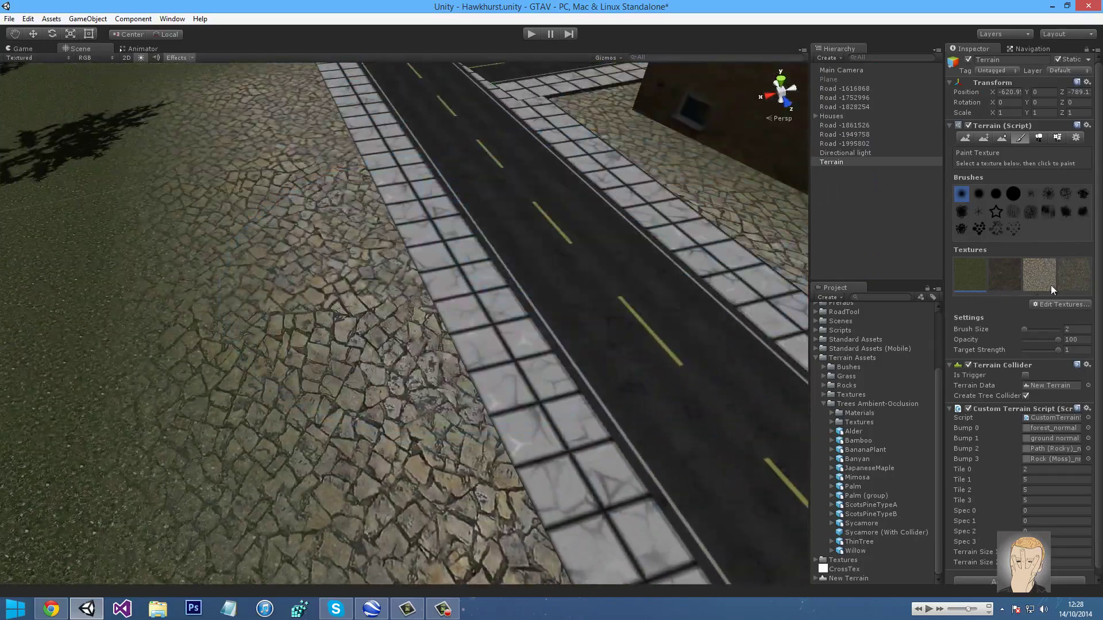
Remove the rocky path texture from the terrain and undo the removal.
click(1055, 287)
click(1039, 305)
click(1039, 335)
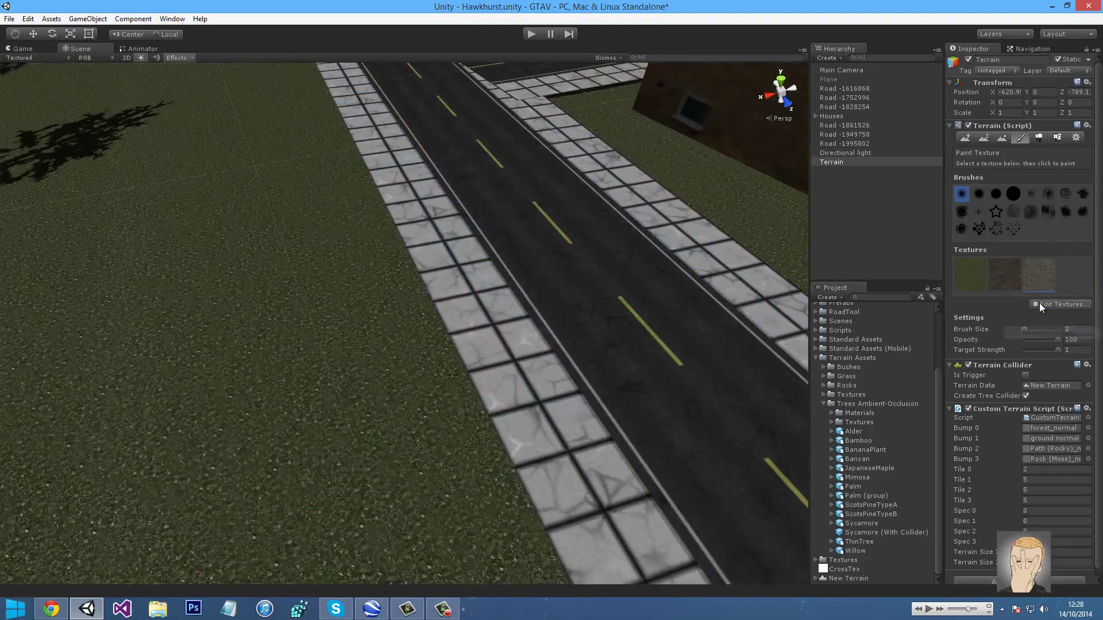
key(ctrl+z)
click(1048, 305)
click(1050, 321)
click(138, 19)
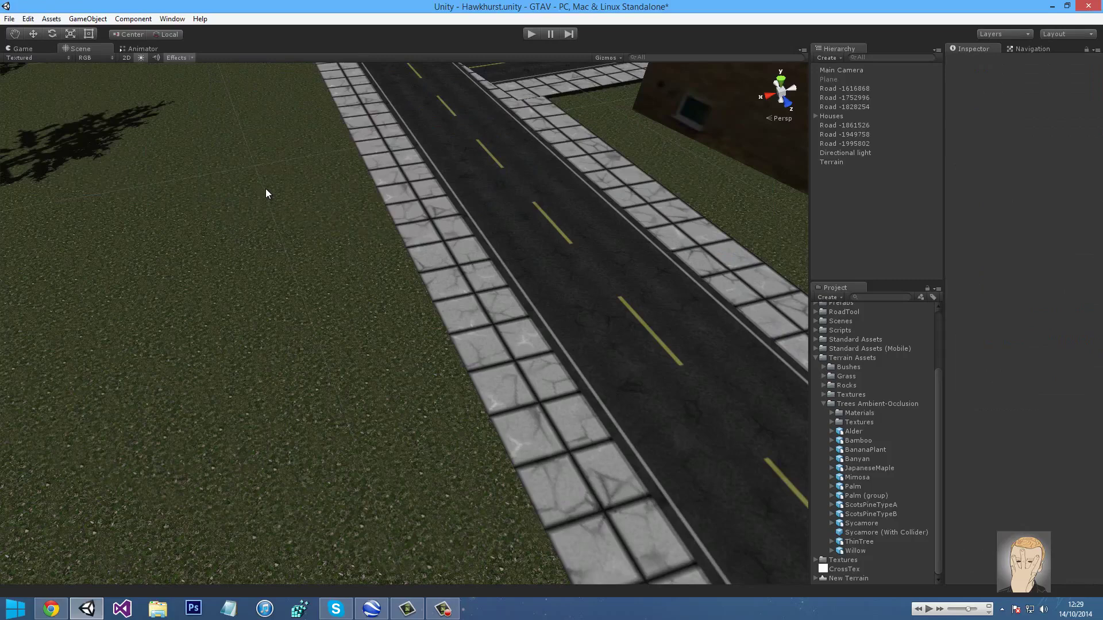
Set the rocky path terrain texture's X tile size to 2 and apply the texture settings.
right_drag(266, 185, 265, 217)
click(266, 217)
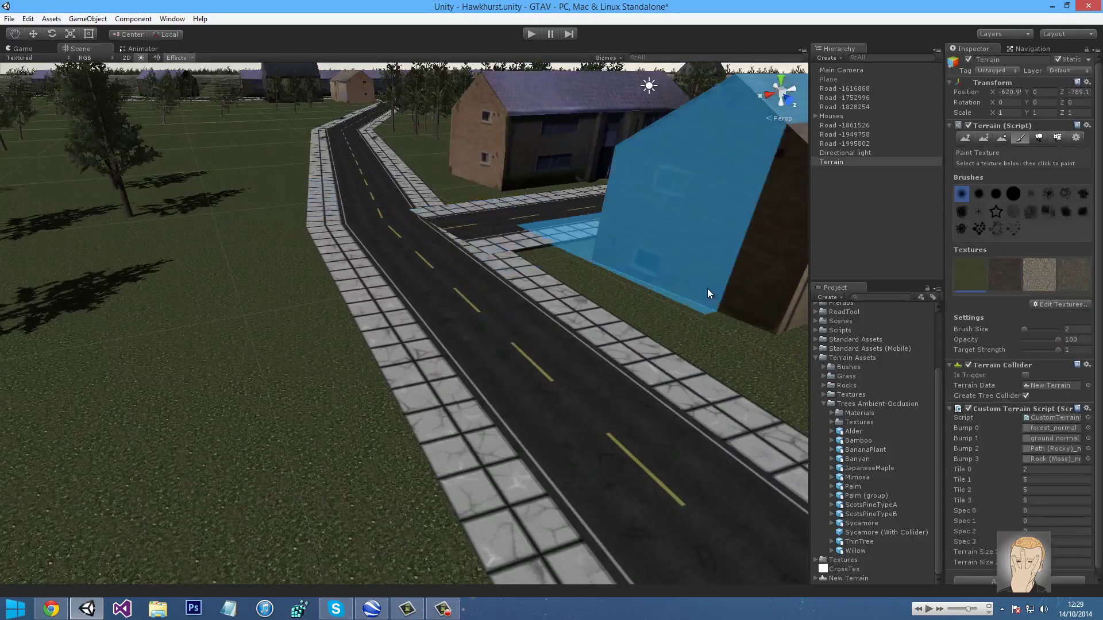
click(1046, 304)
click(1047, 321)
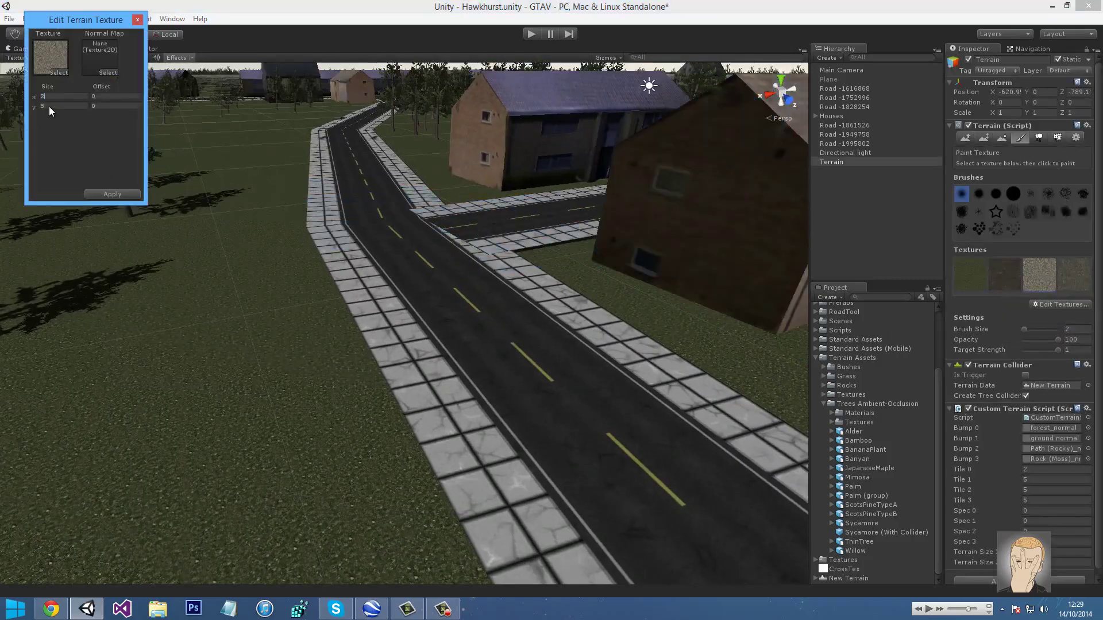
click(111, 193)
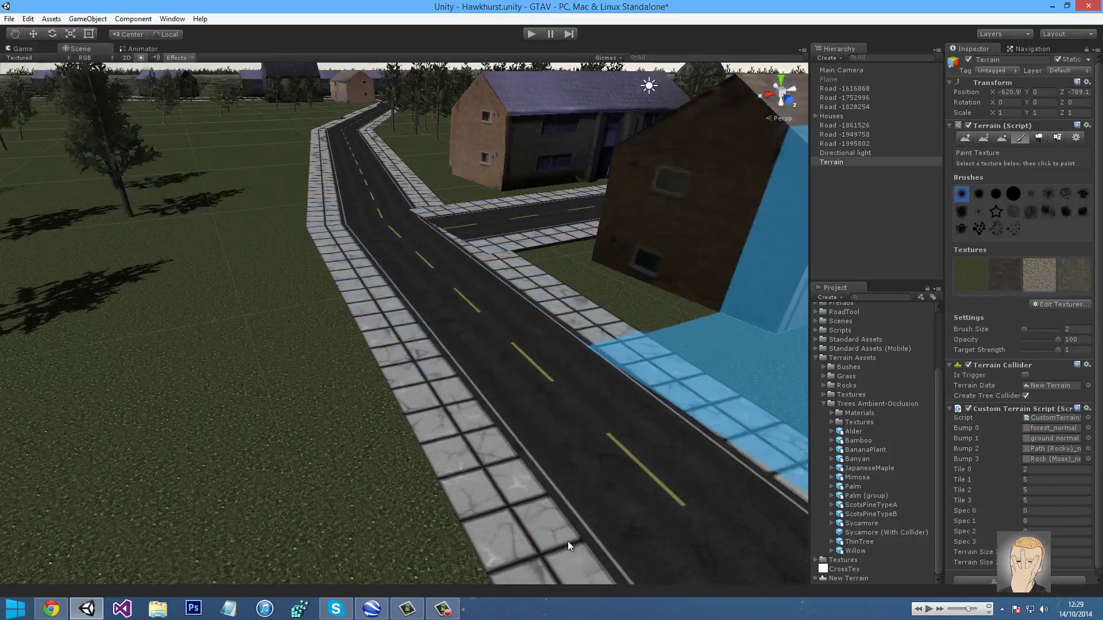
click(443, 611)
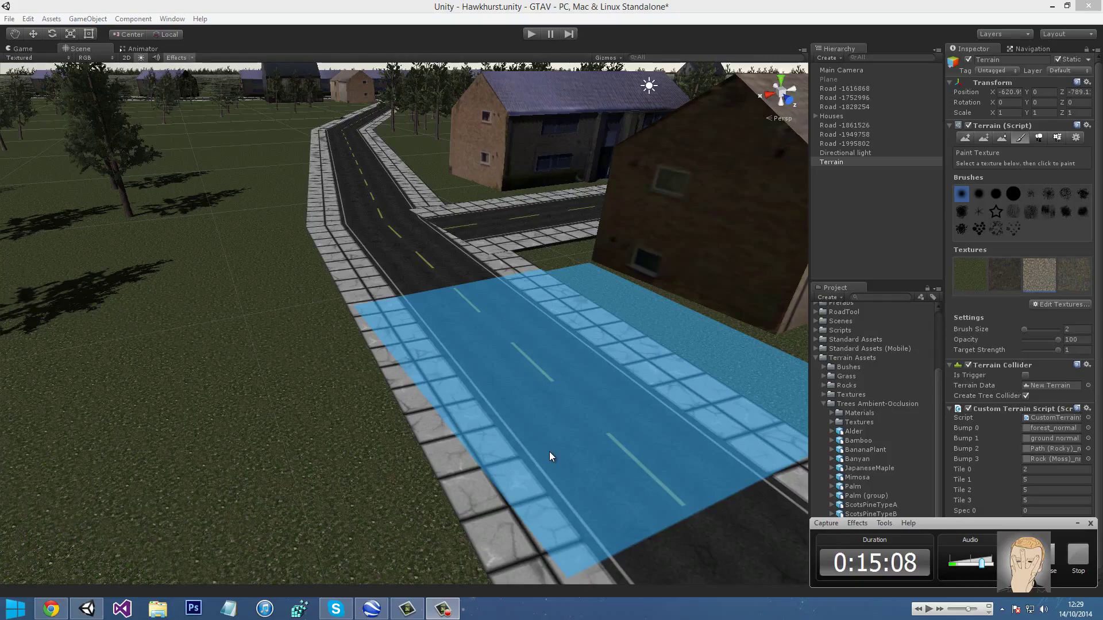
mouse_move(549, 451)
right_down()
mouse_move(546, 384)
mouse_move(542, 436)
mouse_move(849, 349)
mouse_move(624, 552)
mouse_move(562, 517)
mouse_move(495, 558)
mouse_move(297, 192)
mouse_move(349, 344)
mouse_move(387, 337)
mouse_move(379, 111)
mouse_move(688, 103)
mouse_move(868, 349)
mouse_move(887, 333)
mouse_move(946, 356)
mouse_move(647, 348)
mouse_move(648, 321)
mouse_move(507, 266)
mouse_move(305, 275)
mouse_move(187, 316)
mouse_move(184, 332)
mouse_move(197, 315)
mouse_move(194, 343)
right_up()
mouse_move(275, 313)
right_down()
mouse_move(399, 298)
mouse_move(637, 298)
mouse_move(714, 320)
mouse_move(197, 377)
mouse_move(396, 320)
mouse_move(312, 342)
mouse_move(715, 360)
right_up()
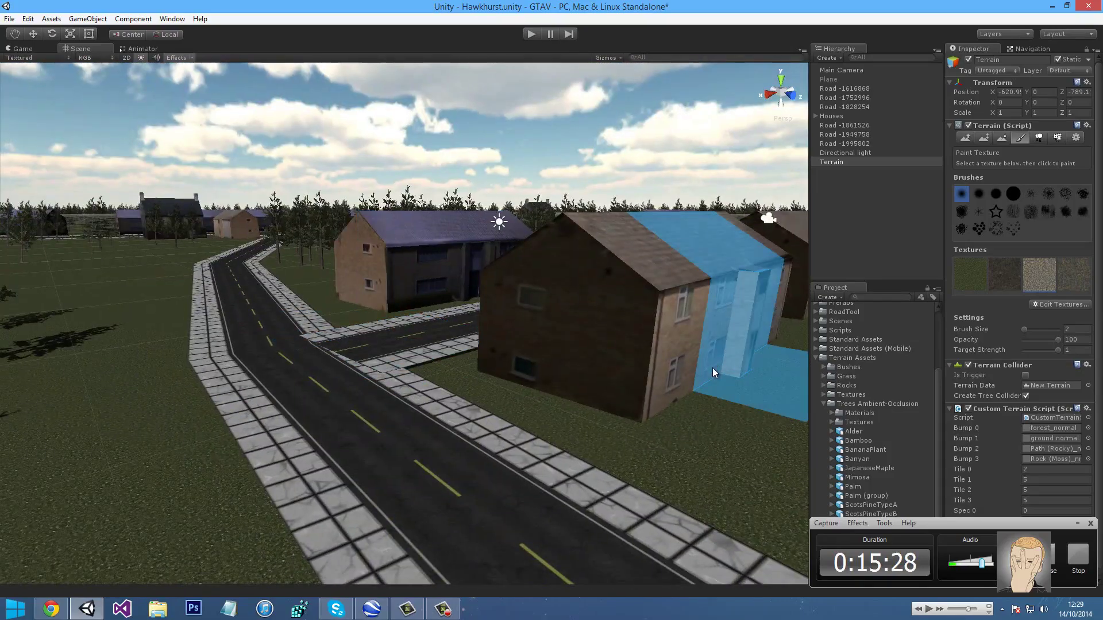